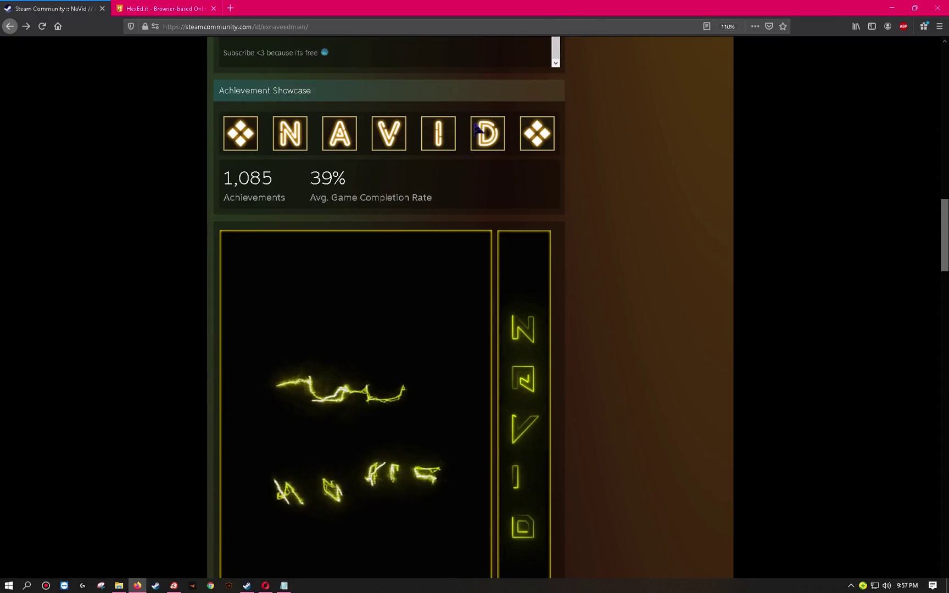
Open the my workshop downloads animie folder in Videos from File Explorer
scroll(489, 247, "up", 15)
scroll(488, 250, "down", 20)
scroll(492, 255, "up", 4)
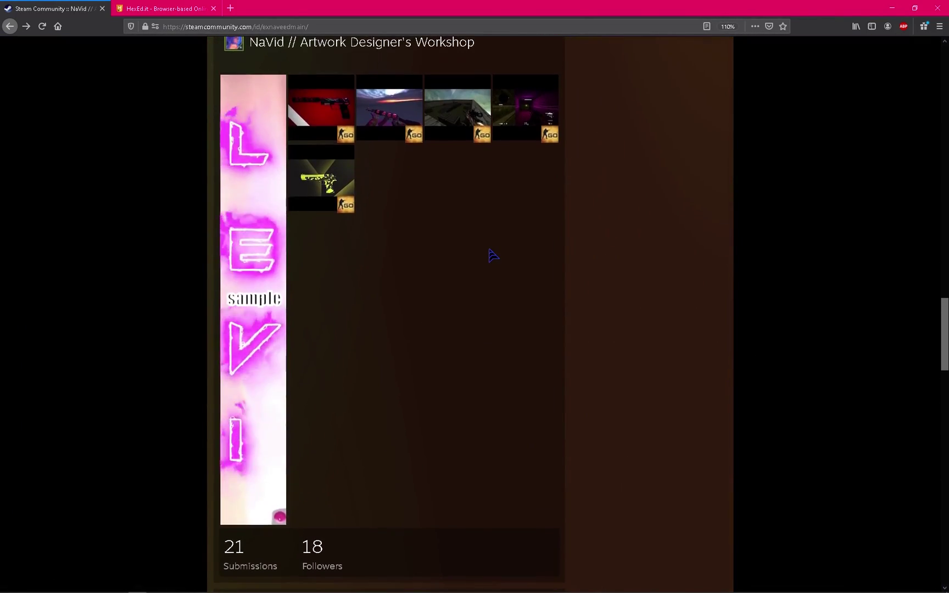
scroll(324, 348, "down", 3)
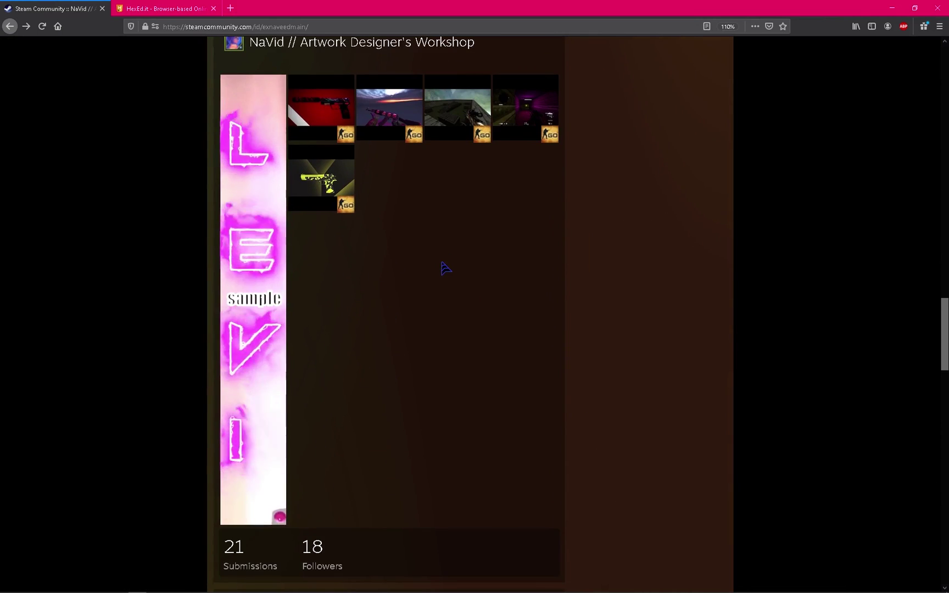
scroll(395, 384, "up", 5)
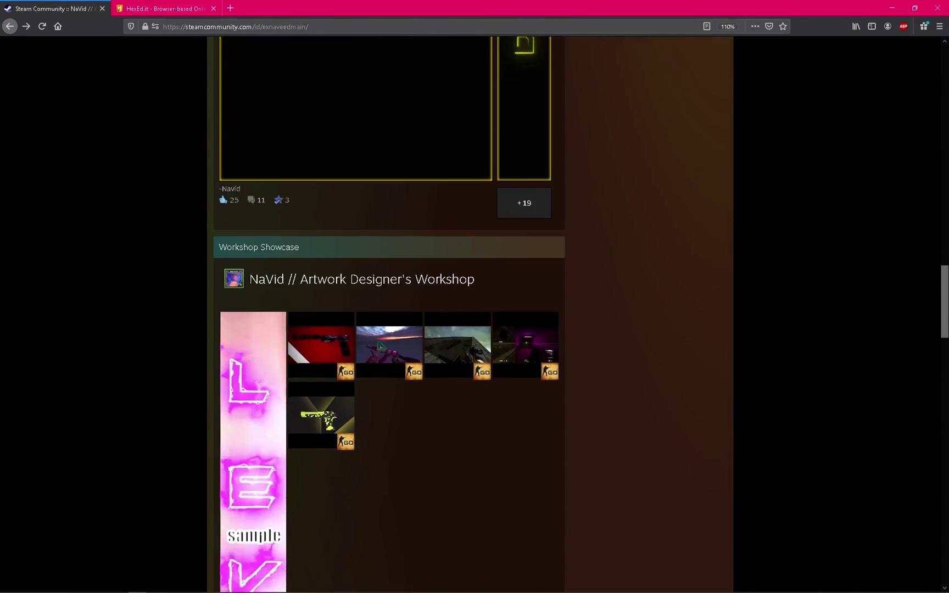
scroll(412, 445, "down", 5)
scroll(422, 434, "up", 20)
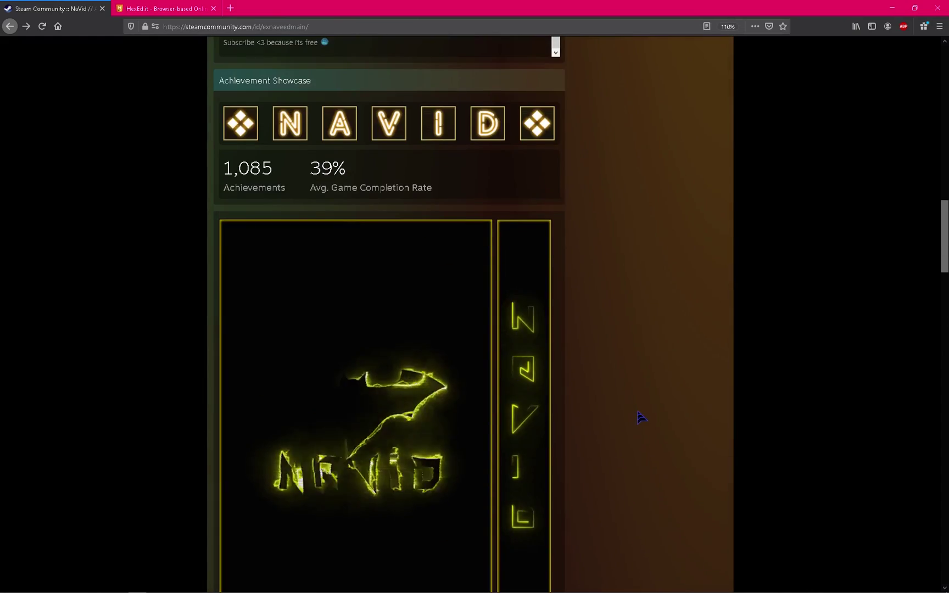
scroll(639, 413, "up", 6)
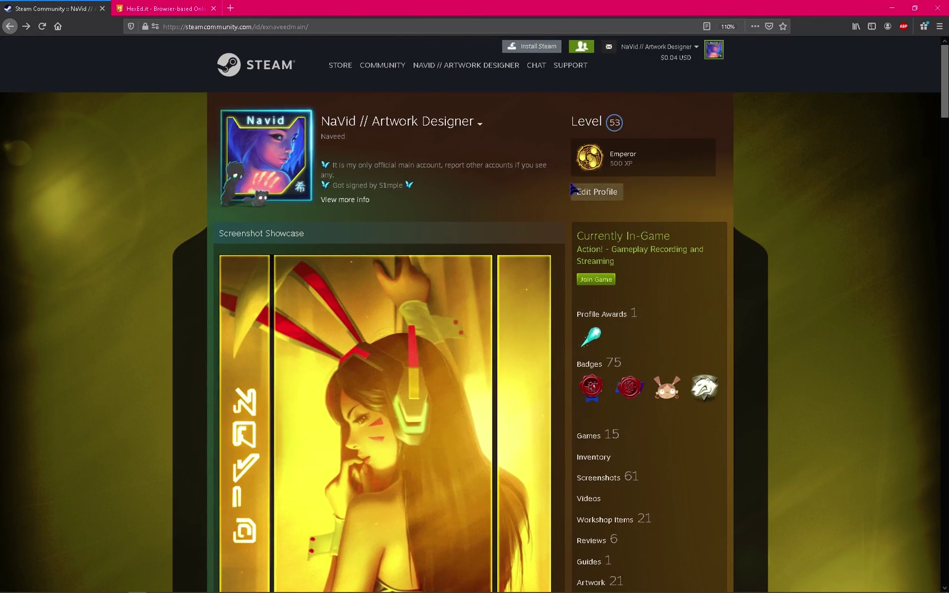
scroll(675, 305, "down", 4)
scroll(675, 305, "down", 2)
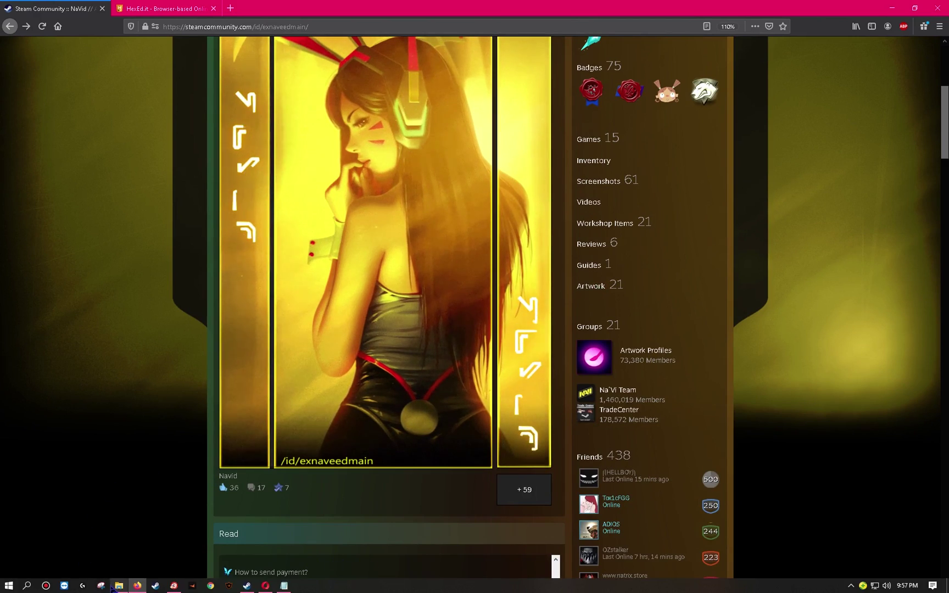
mouse_move(118, 584)
left_click(117, 564)
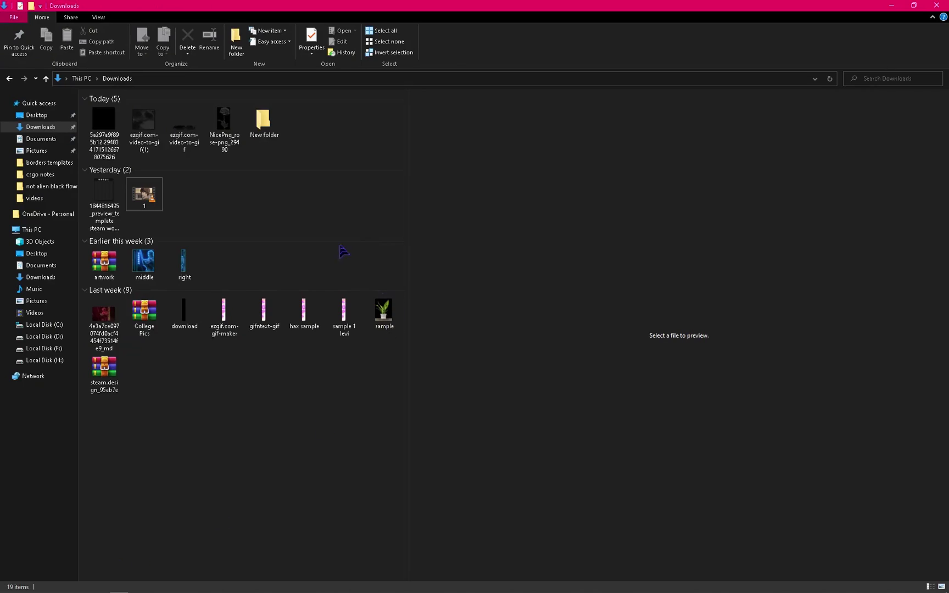
double_click(160, 335)
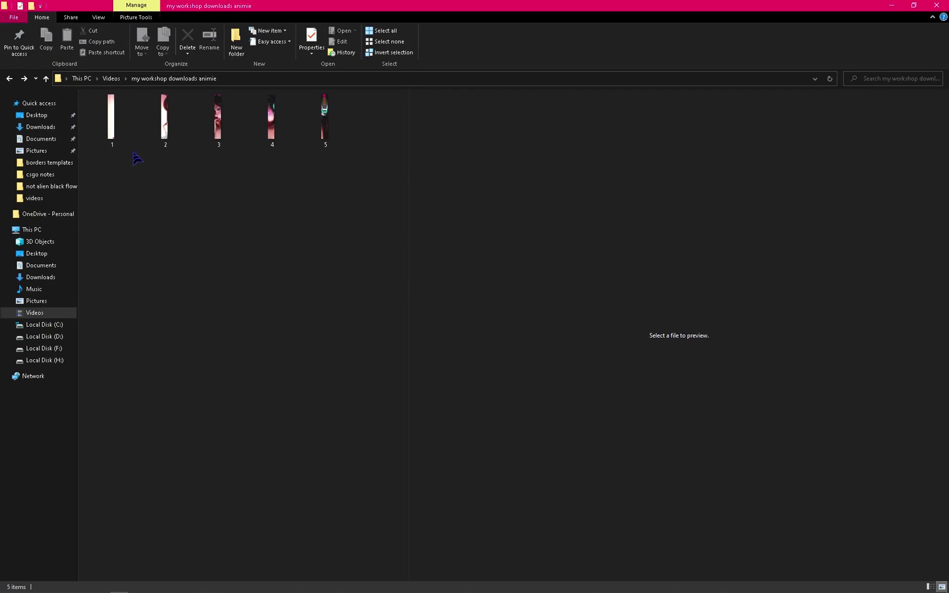
Preview image strips 1 through 5 in order, then step back through 3, 2 and 1
left_click(112, 118)
left_click(165, 118)
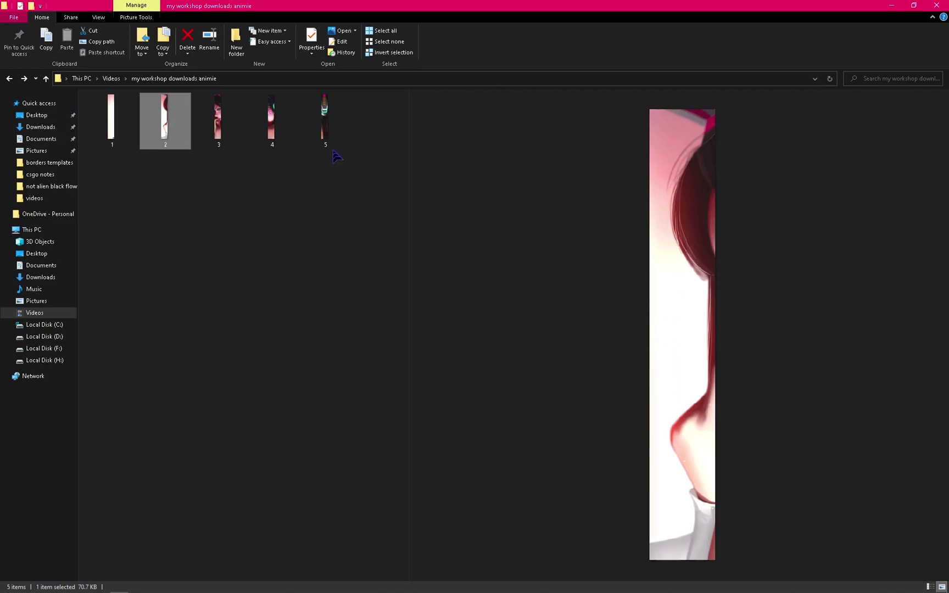
left_click(219, 124)
left_click(277, 121)
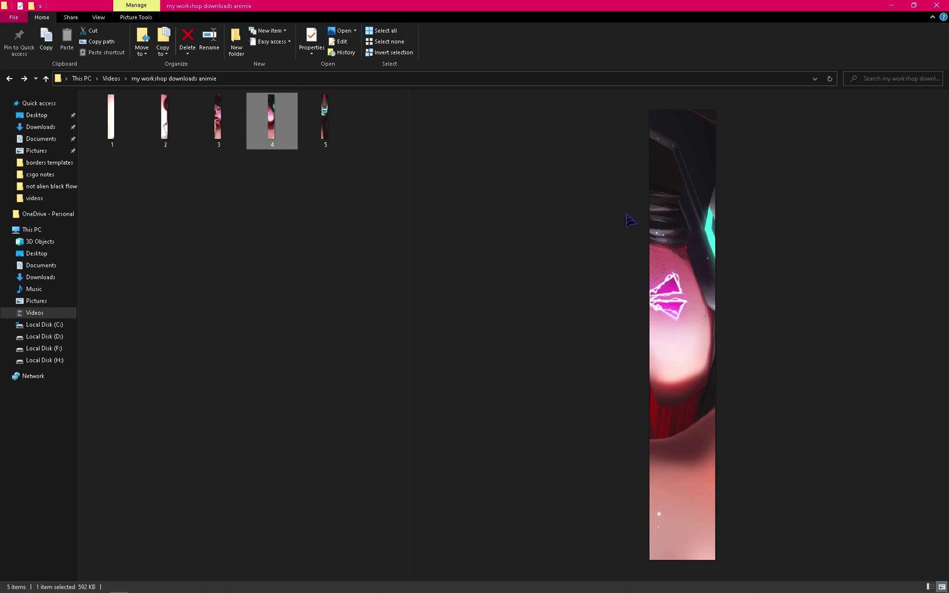
left_click(326, 141)
left_click(222, 137)
left_click(169, 134)
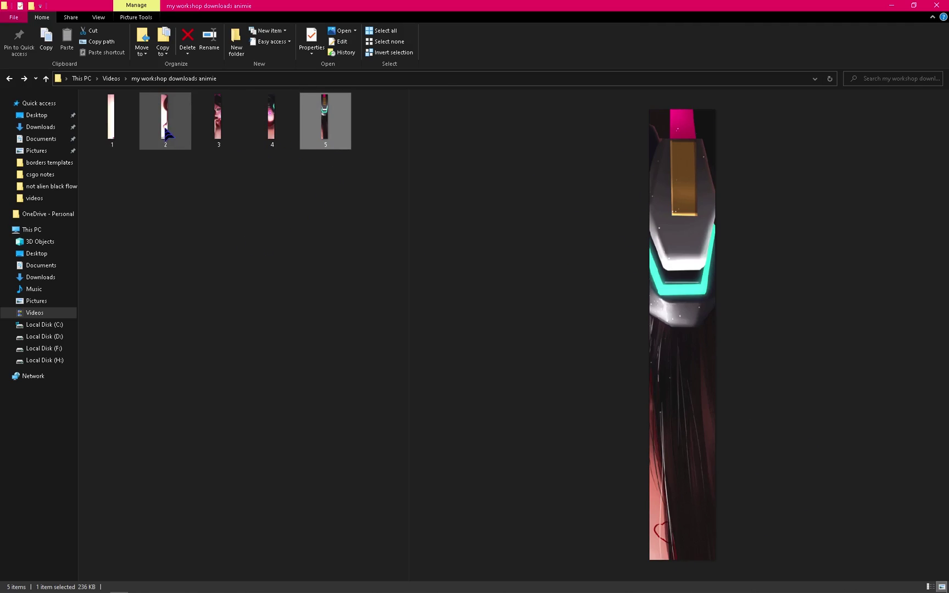
left_click(105, 122)
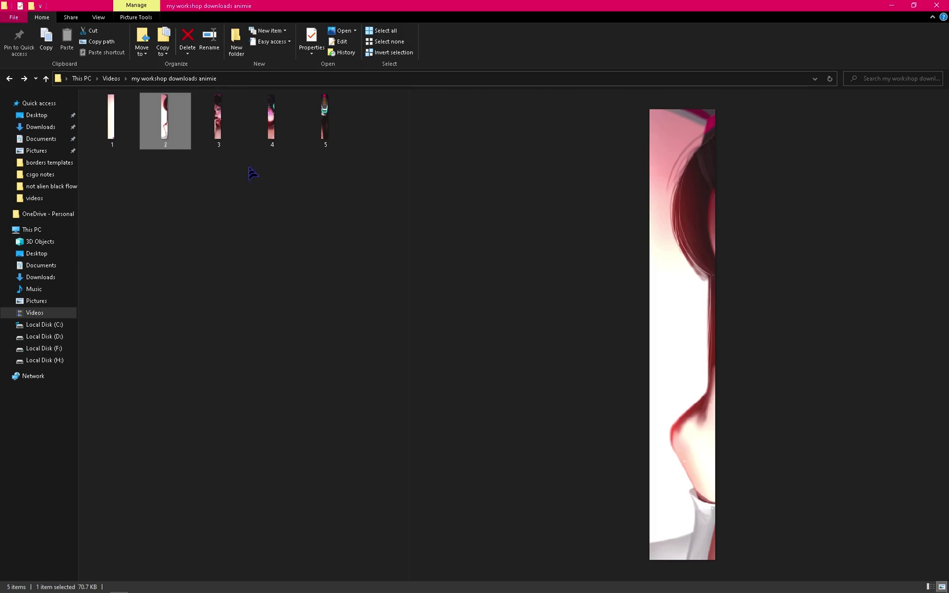
Re-check strips 3, 1, 5, 4, 3 and 1 in the preview pane, clearing the selection between passes
left_click(276, 207)
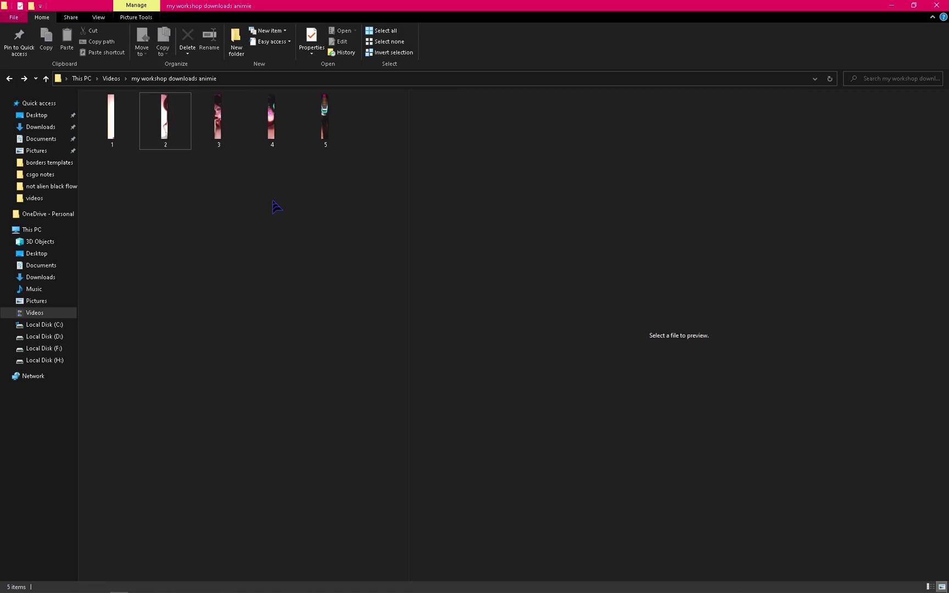
left_click(225, 140)
left_click(119, 128)
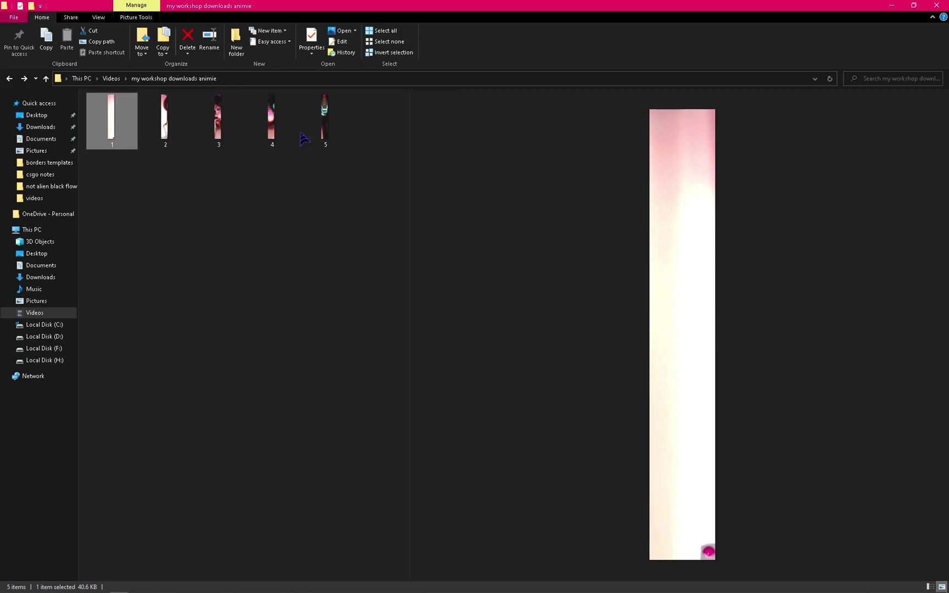
left_click(333, 218)
left_click(331, 121)
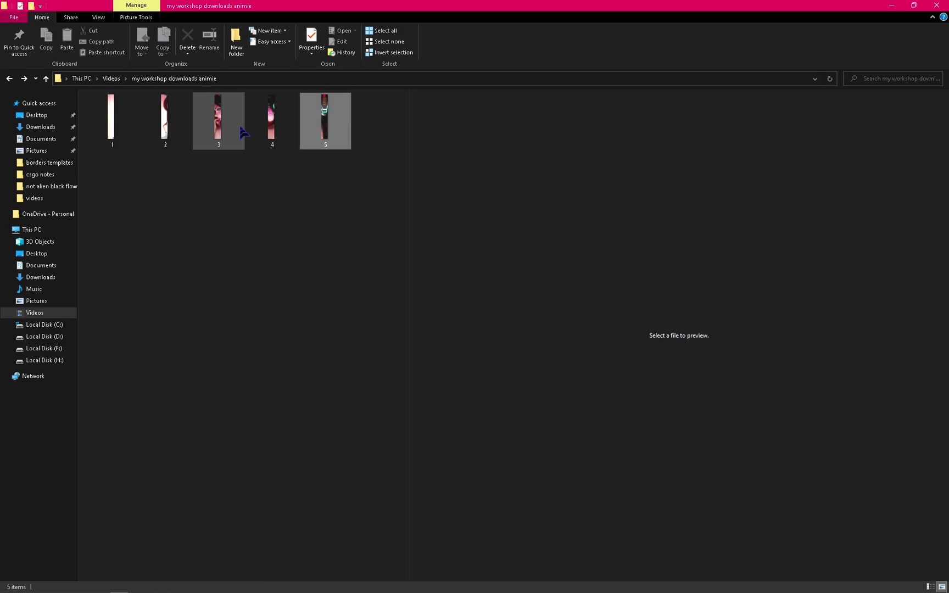
left_click(271, 129)
left_click(222, 125)
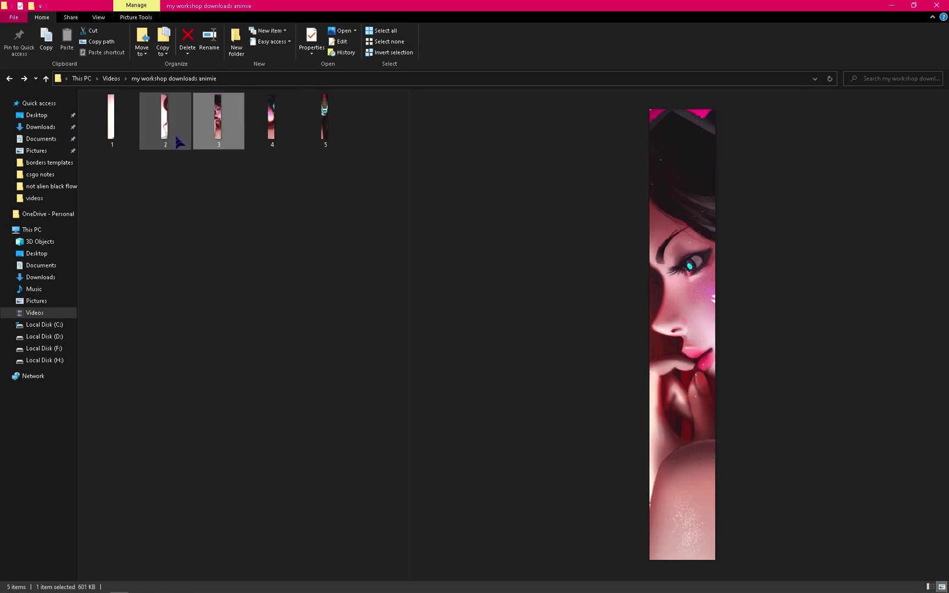
left_click(226, 195)
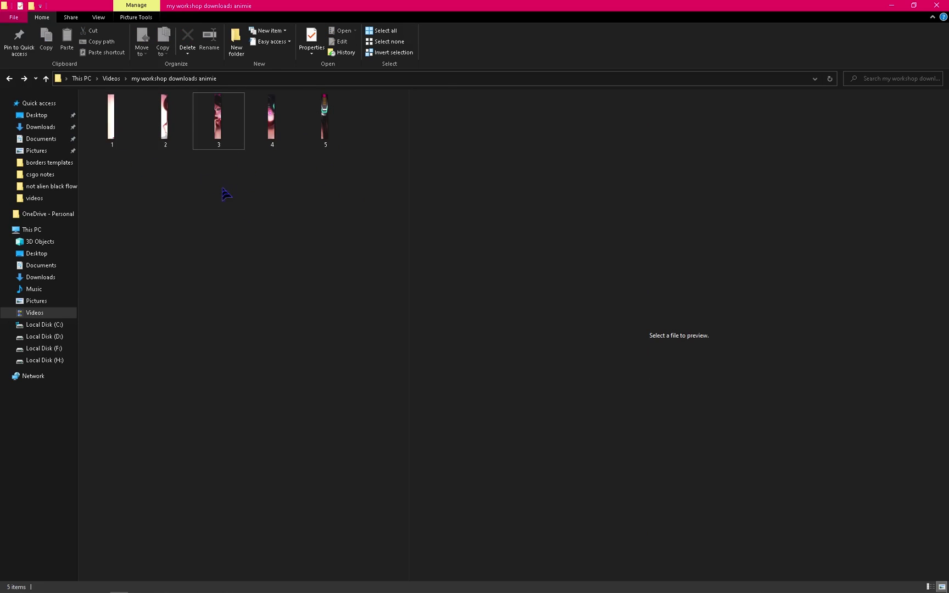
left_click(129, 142)
left_click(274, 280)
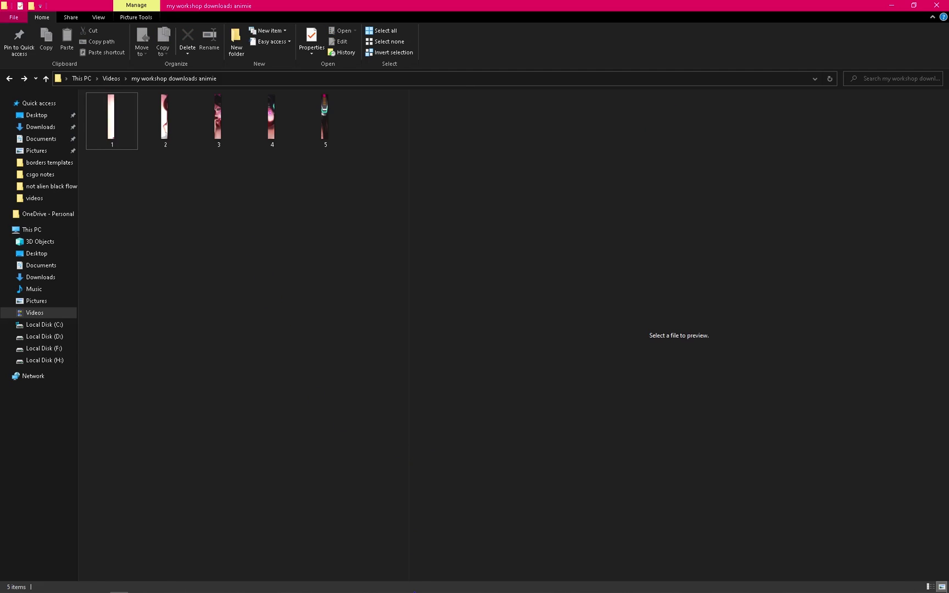
mouse_move(267, 586)
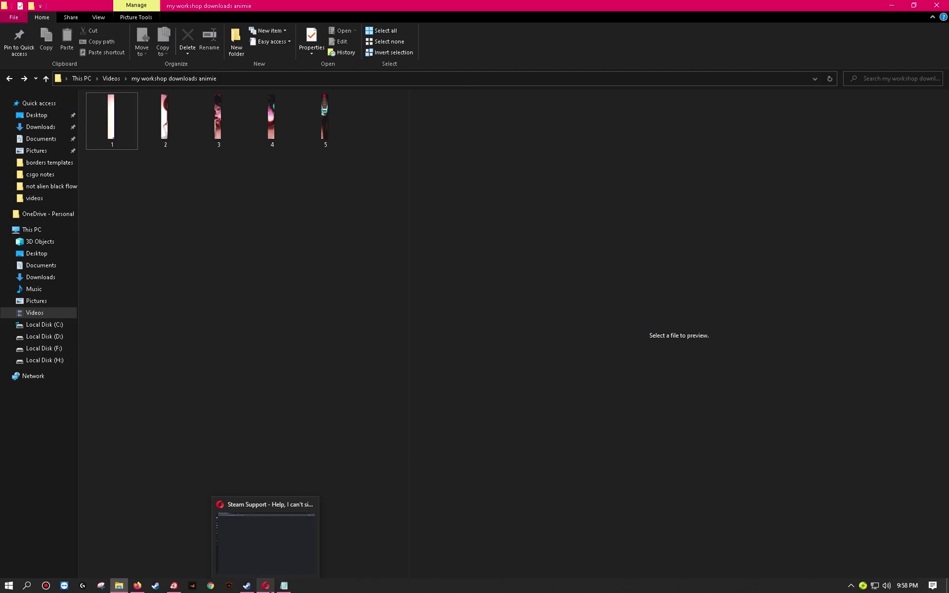
mouse_move(174, 586)
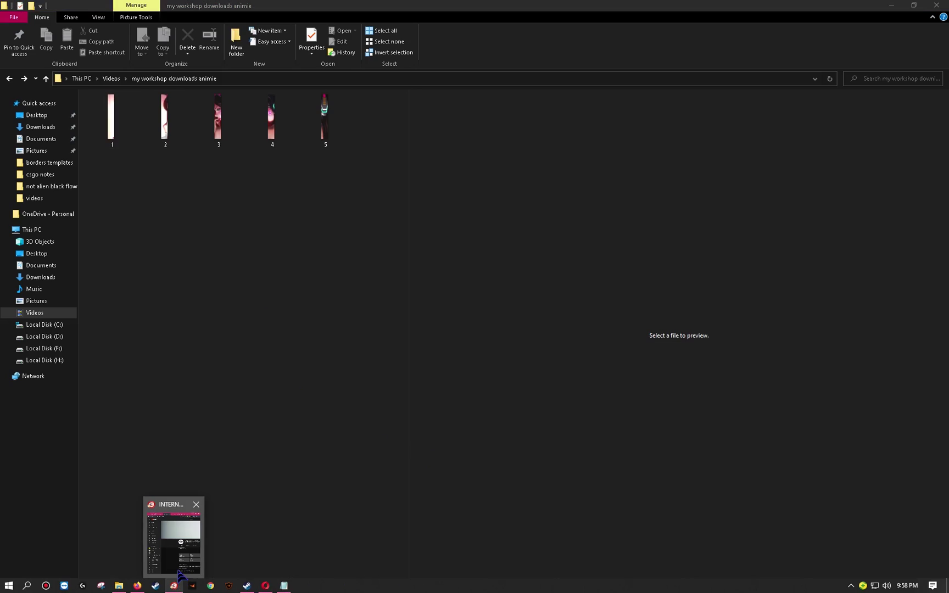
Switch from the Steam profile to the HexEd.it hex editor and bring up its file picker
mouse_move(139, 584)
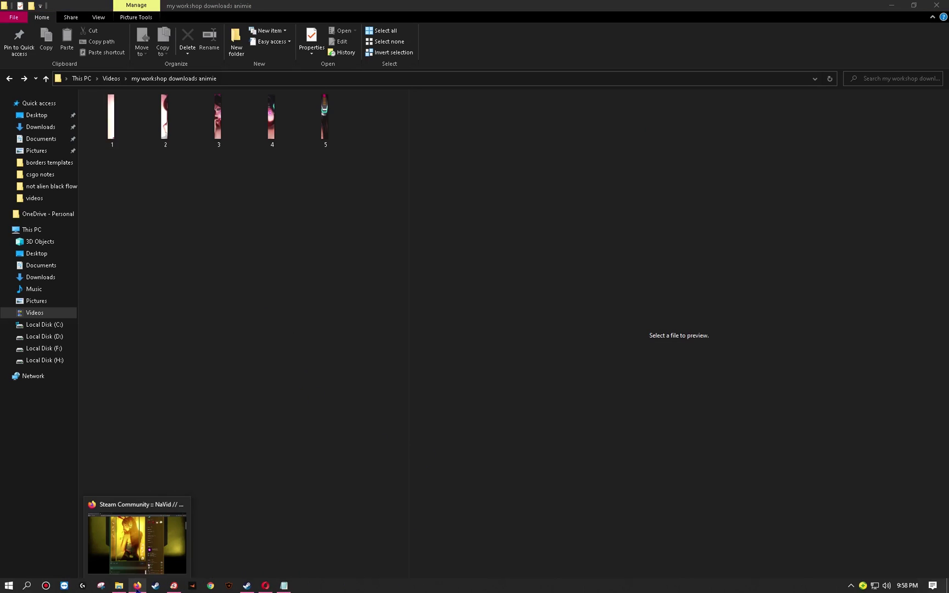
left_click(138, 544)
scroll(334, 343, "up", 3)
scroll(334, 343, "down", 3)
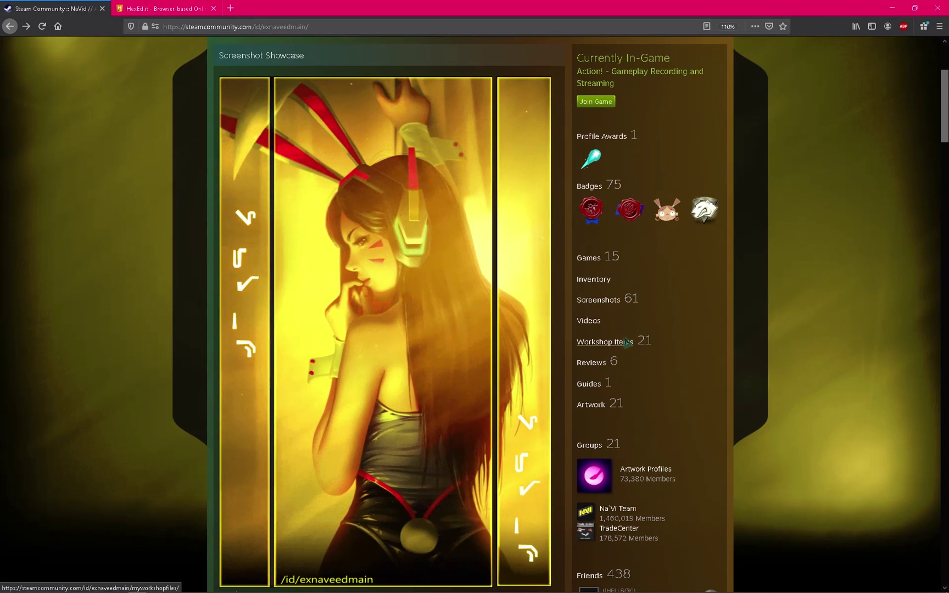
left_click(165, 8)
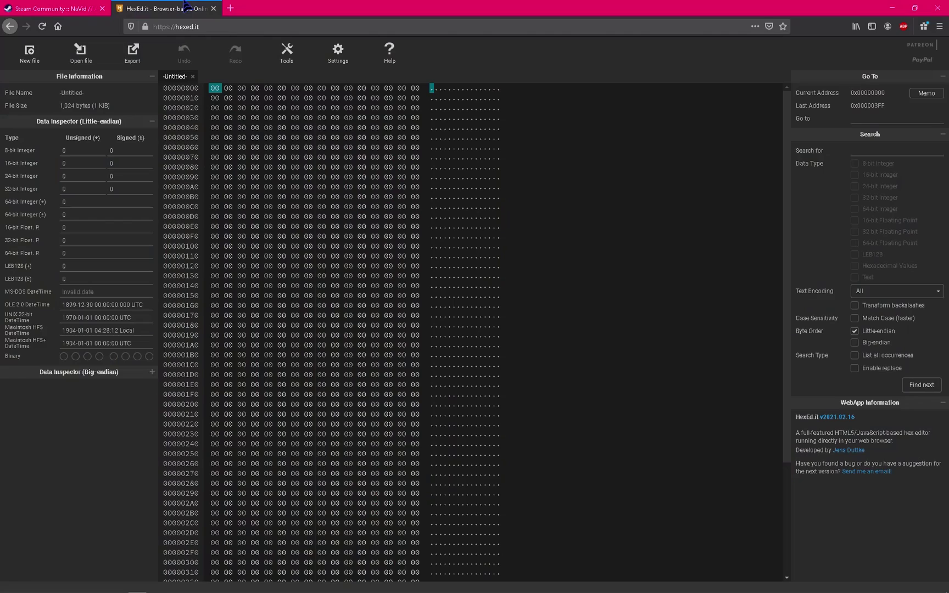
left_click(210, 26)
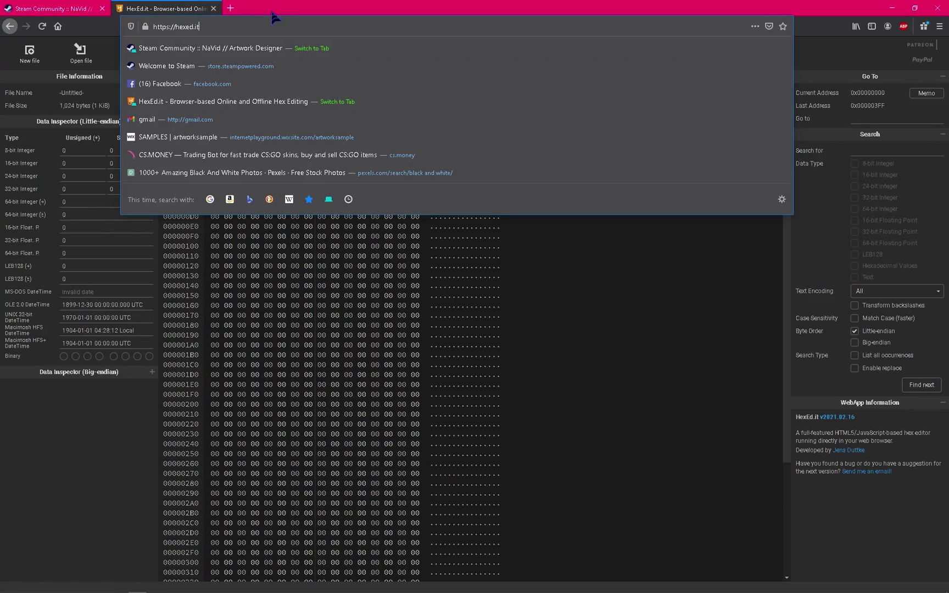
key("Escape")
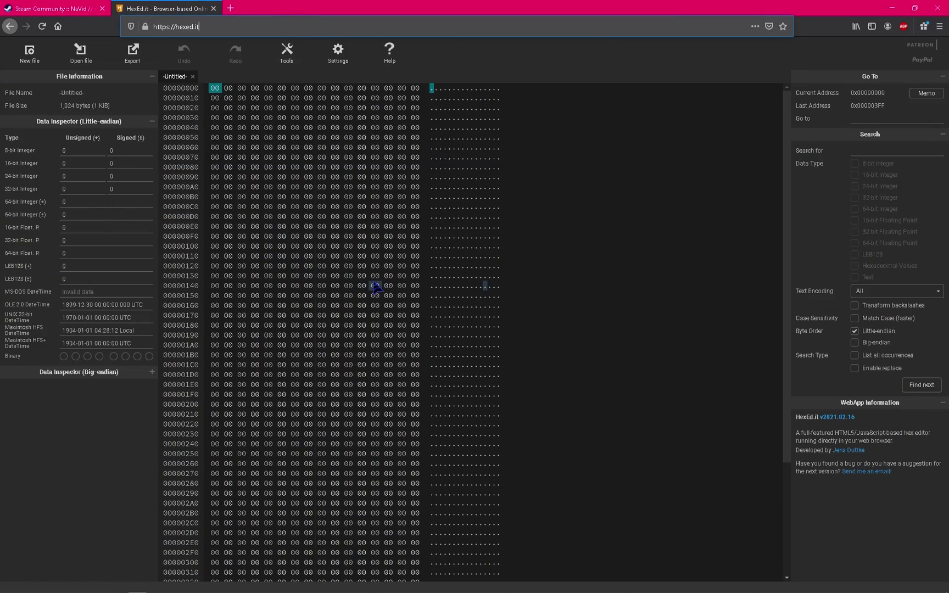
left_click(81, 64)
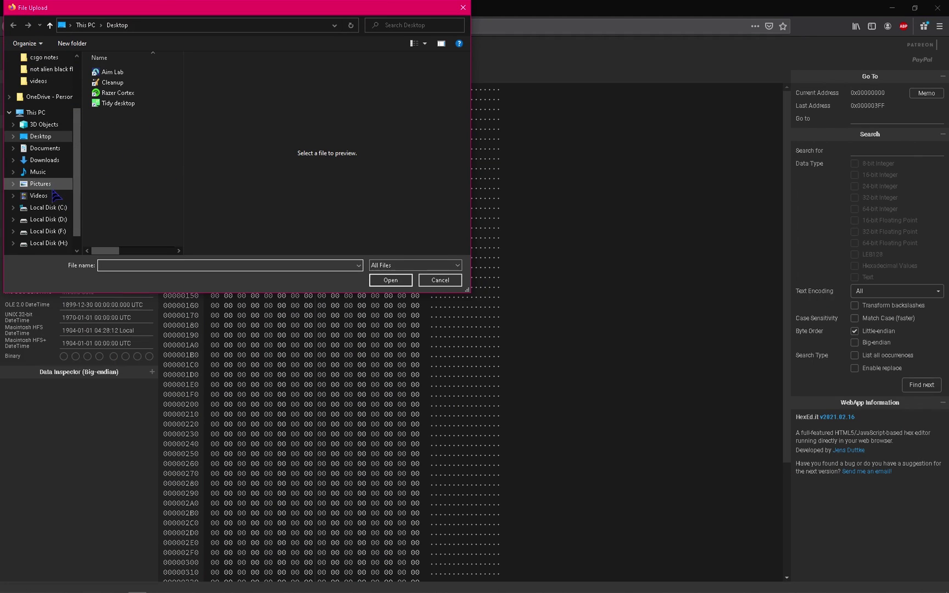
Copy the strips folder path, paste it into File Upload, and open 1.gif
mouse_move(120, 588)
left_click(118, 535)
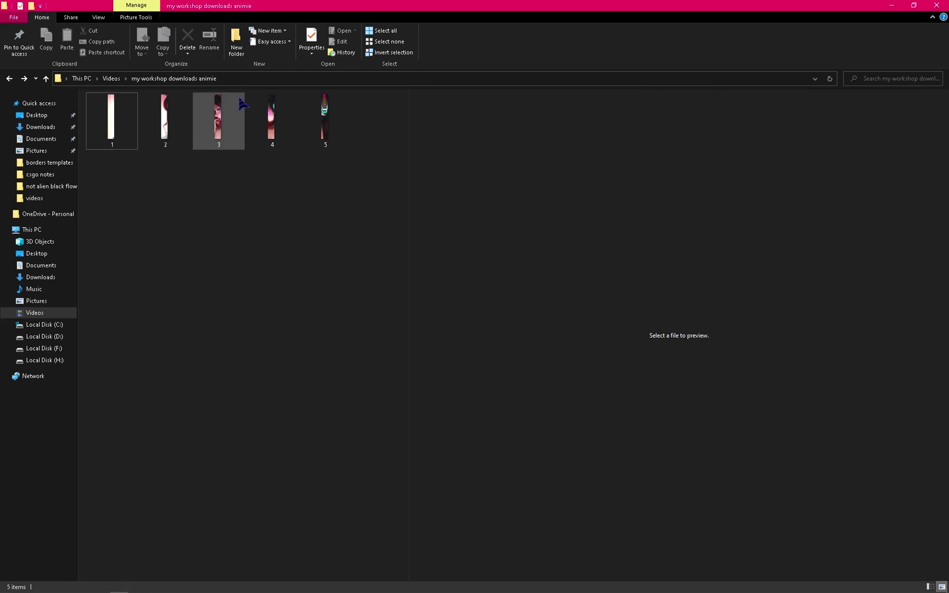
left_click(247, 78)
double_click(870, 7)
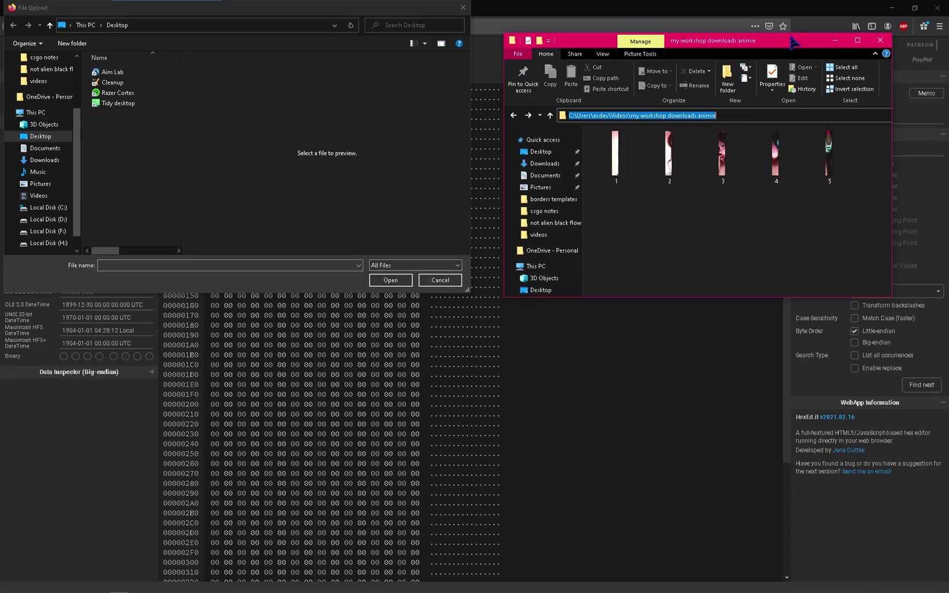
left_click(835, 34)
left_click(185, 31)
type("C:\\Users\\kivi\\Videos\\my workshop downloads animie")
key("Return")
left_click(115, 82)
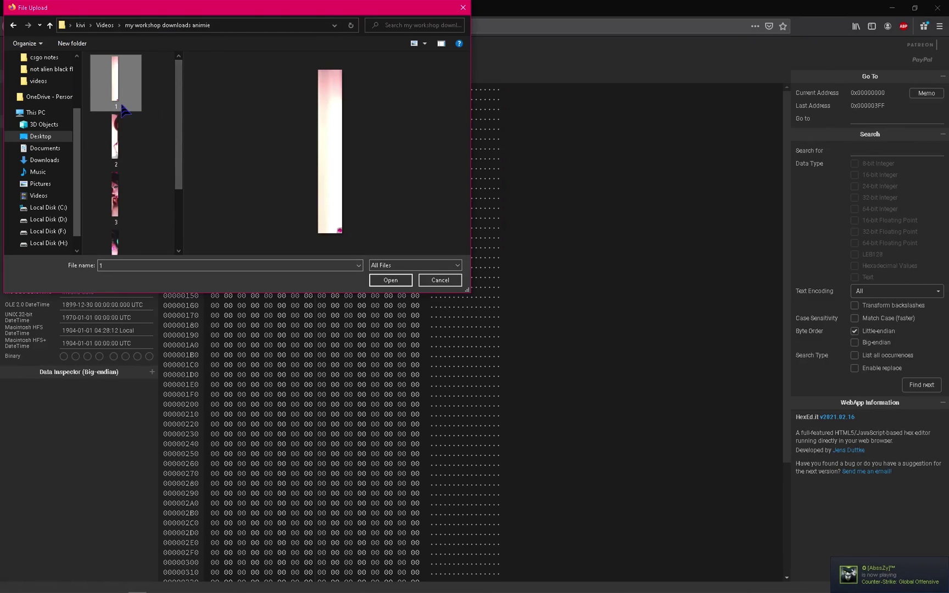
left_click(390, 280)
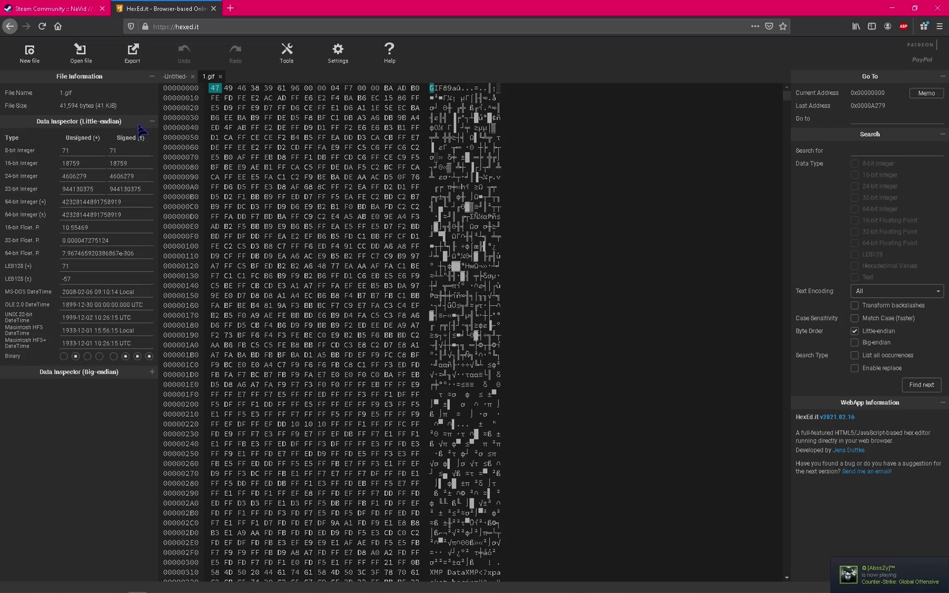
Go to the end of 1.gif and re-enter its final byte as 21, keeping 41,594 bytes
scroll(593, 178, "down", 2)
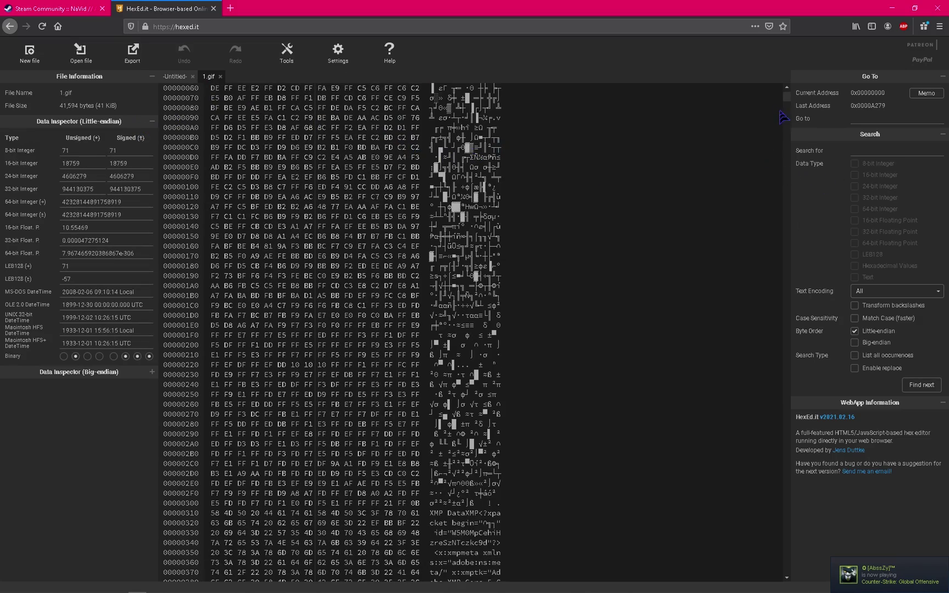
left_click_drag(786, 101, 786, 571)
left_click(333, 572)
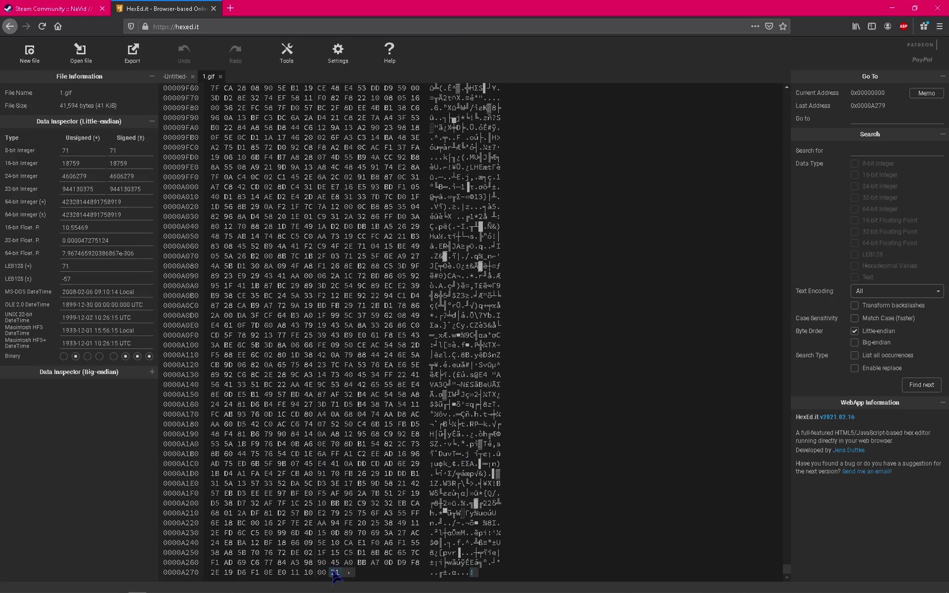
left_click(334, 573)
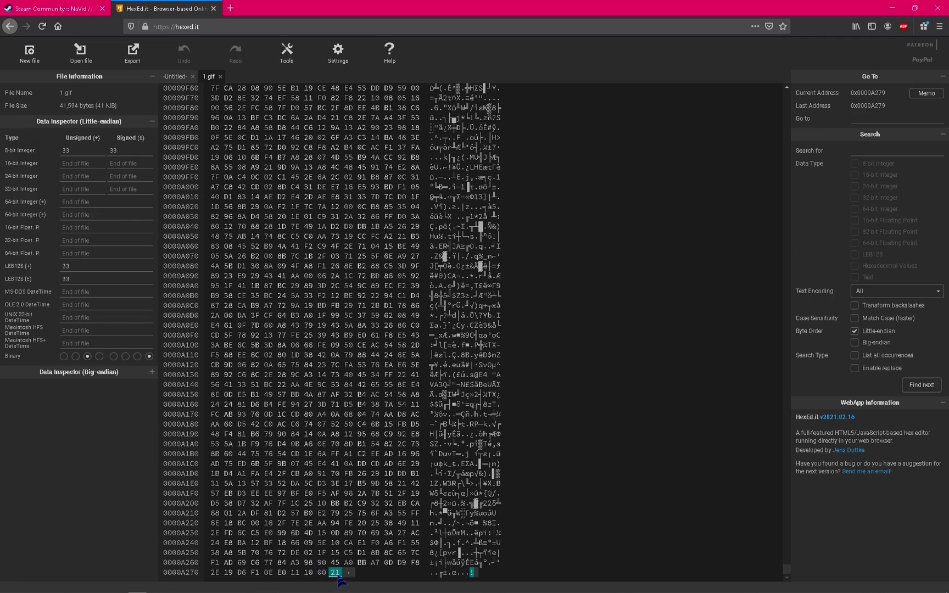
key("BackSpace")
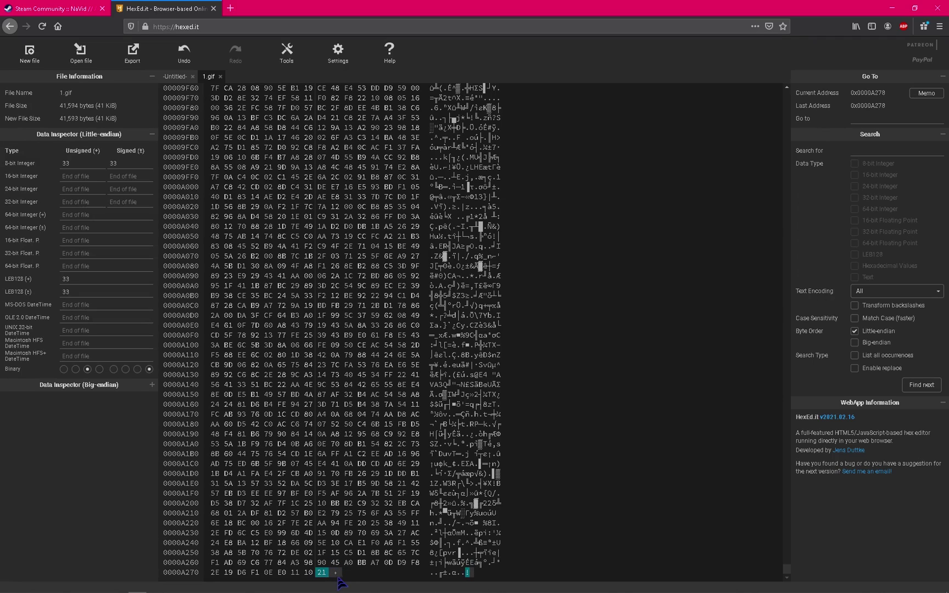
key("ctrl+z")
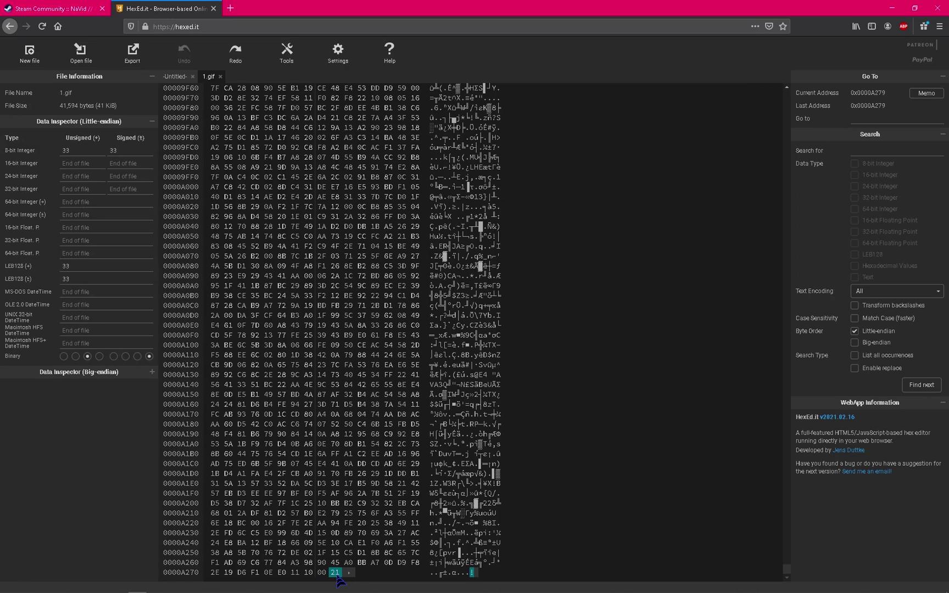
type("1")
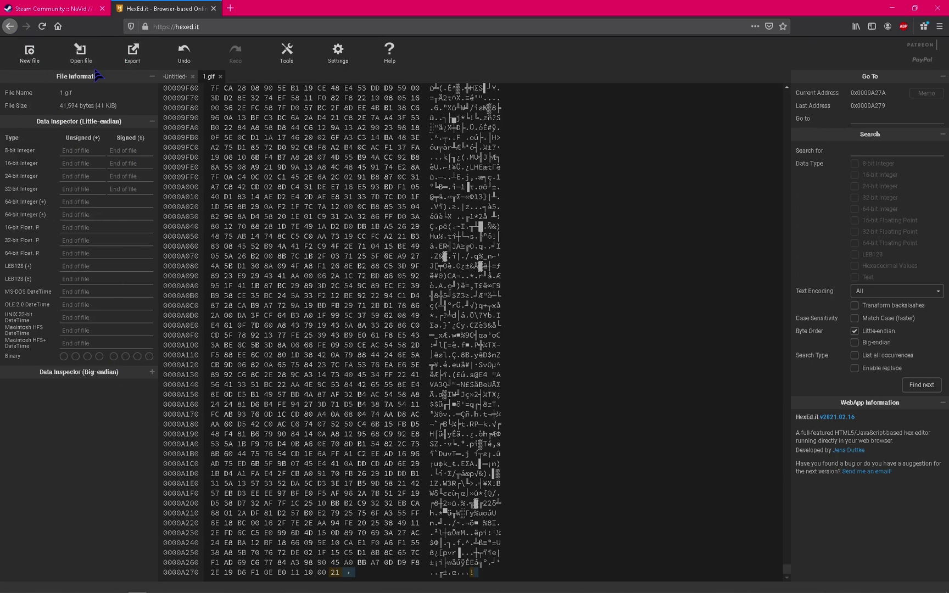
Export 1.gif with Save File and confirm the 40.6 KB copy in the Downloads folder
left_click(134, 58)
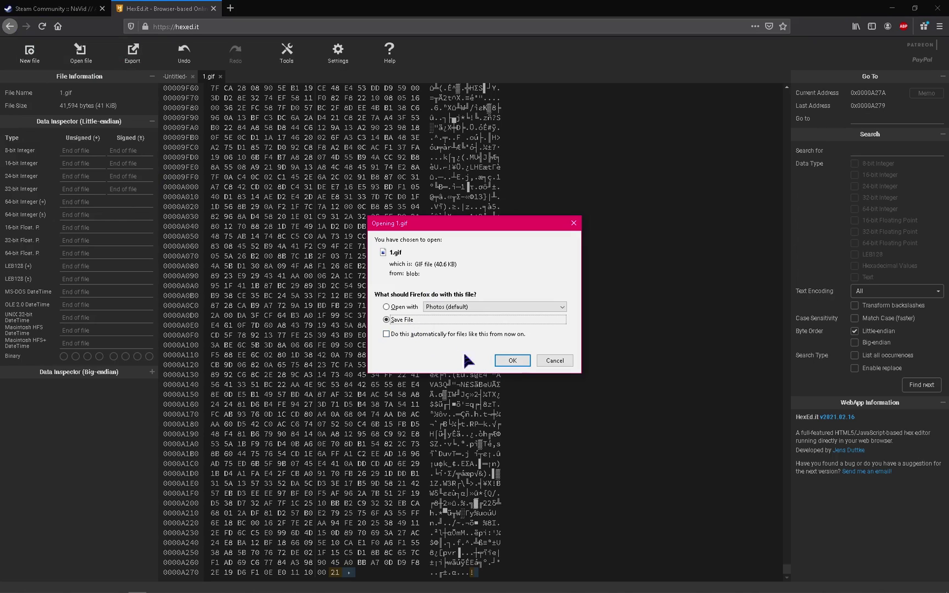
left_click(512, 360)
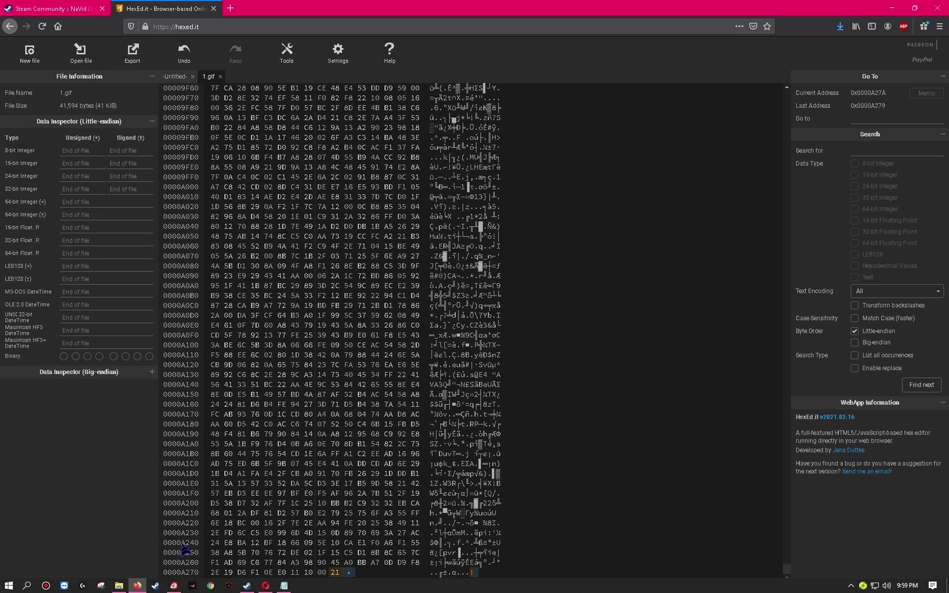
mouse_move(119, 585)
left_click(113, 556)
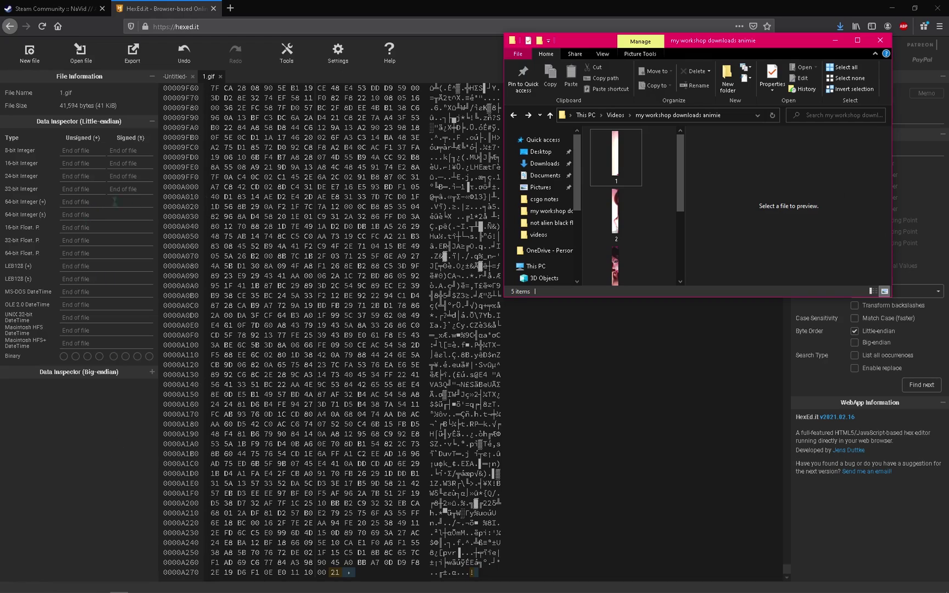
left_click(545, 163)
left_click_drag(722, 54, 436, 57)
left_click(377, 162)
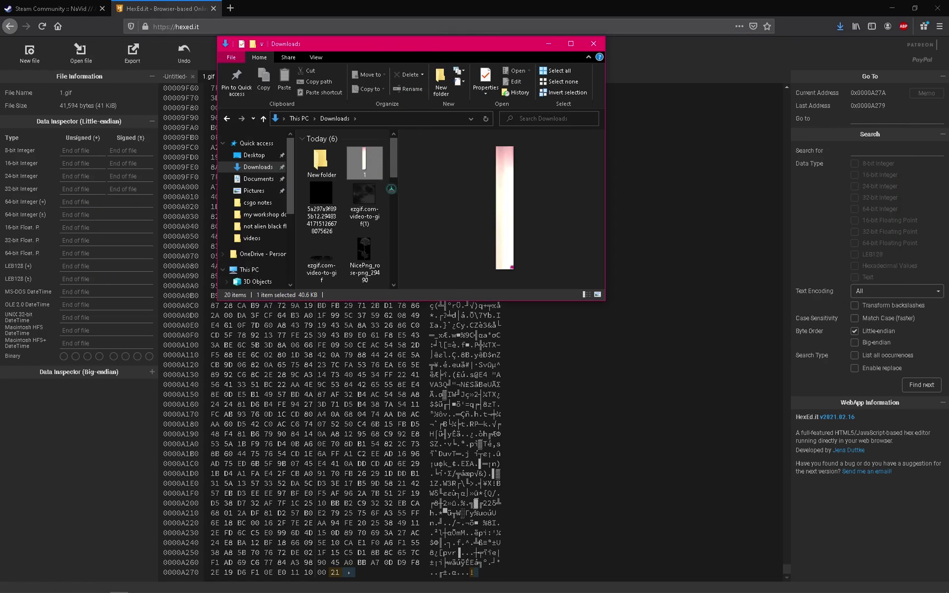
left_click(75, 449)
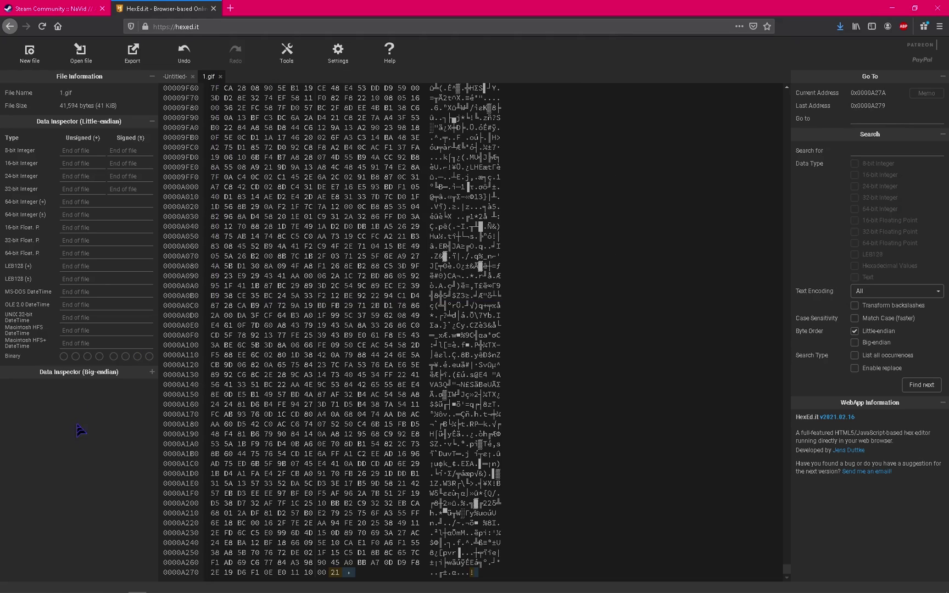
mouse_move(119, 586)
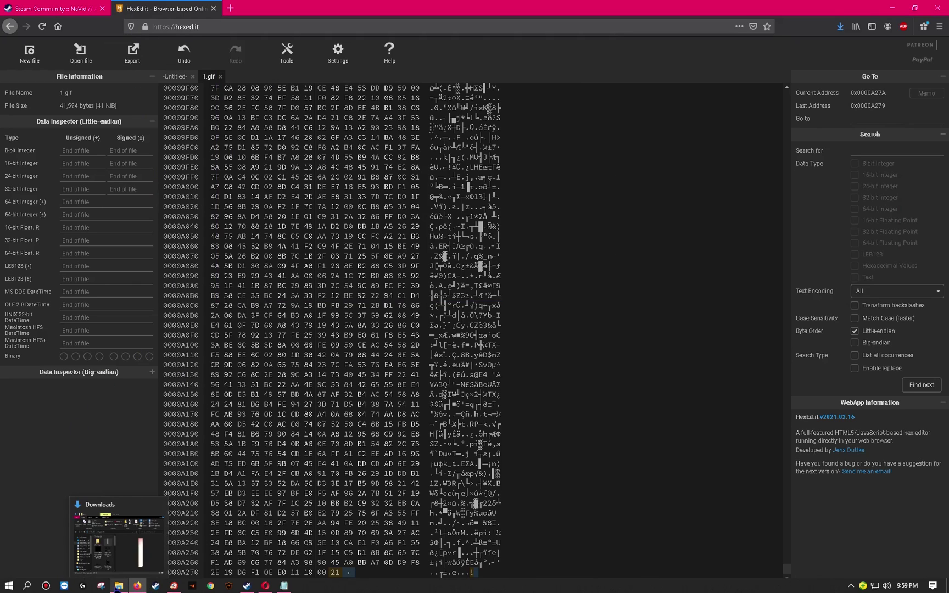
left_click(125, 564)
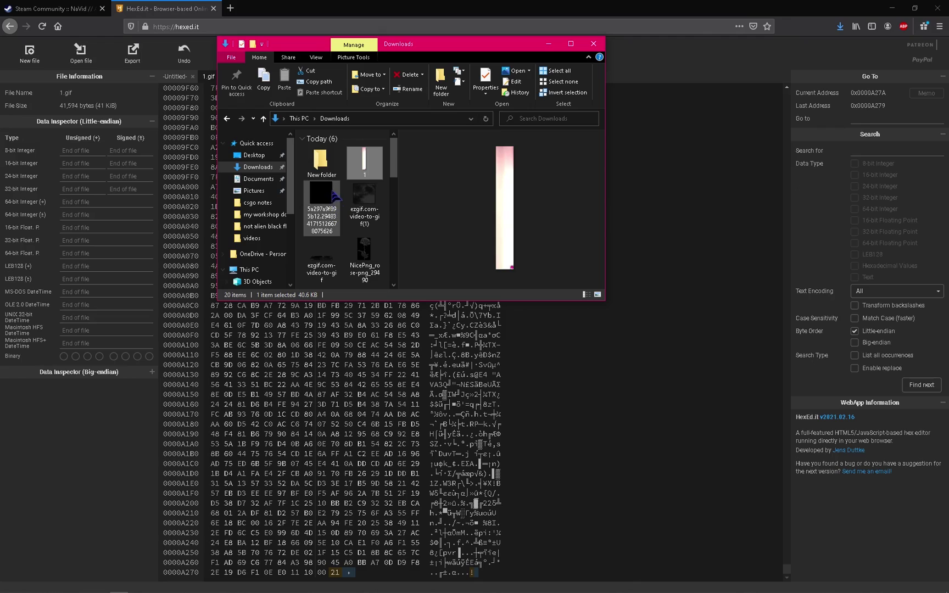
Load 2.gif from the workshop folder into HexEd.it and select its last byte 21
left_click(227, 119)
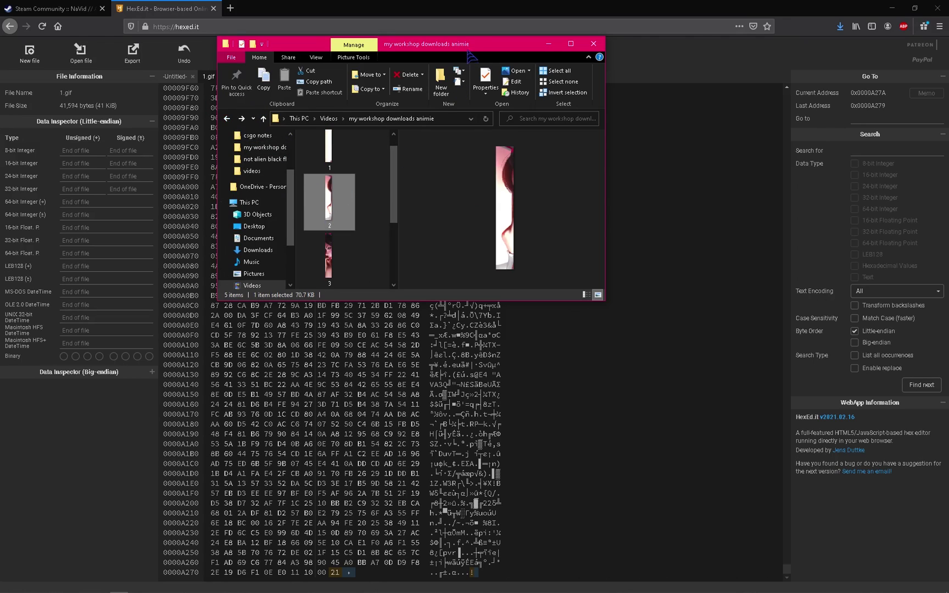
left_click(81, 52)
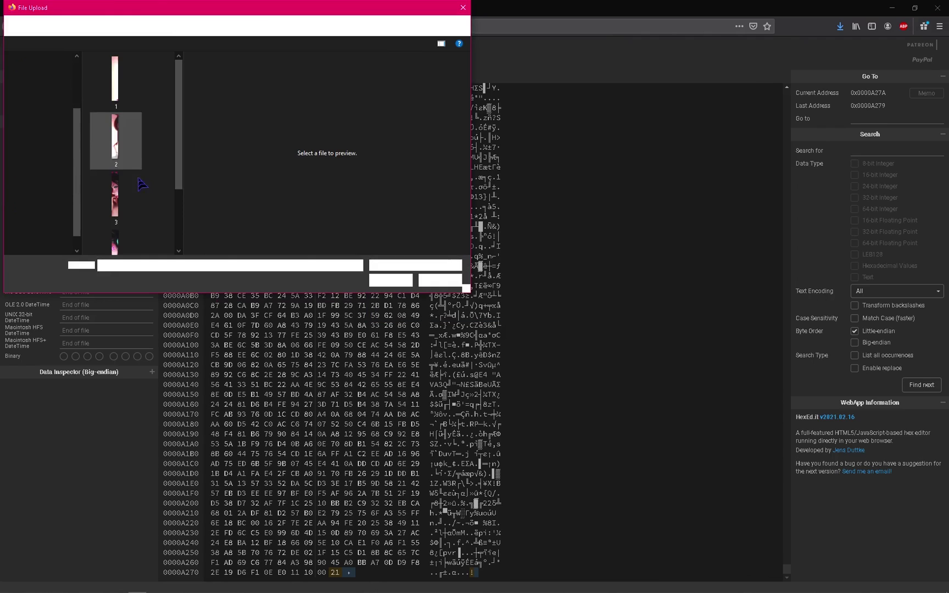
left_click(127, 203)
left_click(389, 279)
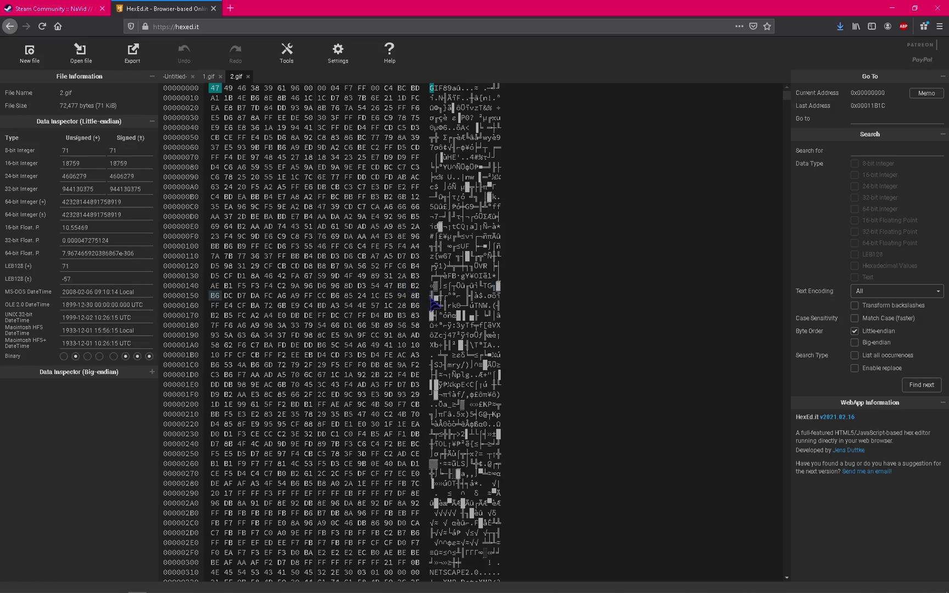
scroll(434, 301, "down", 5)
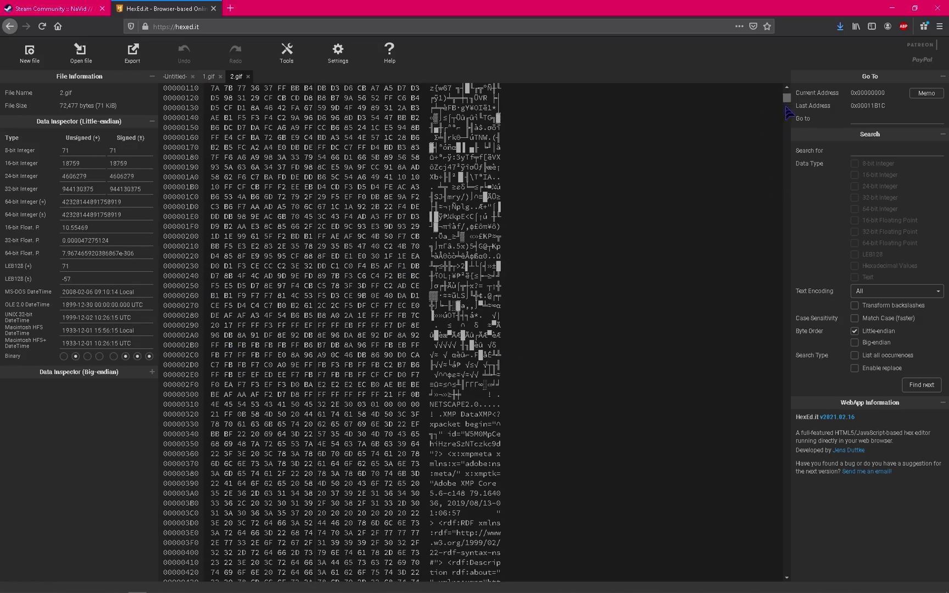
left_click_drag(786, 99, 786, 571)
left_click(371, 574)
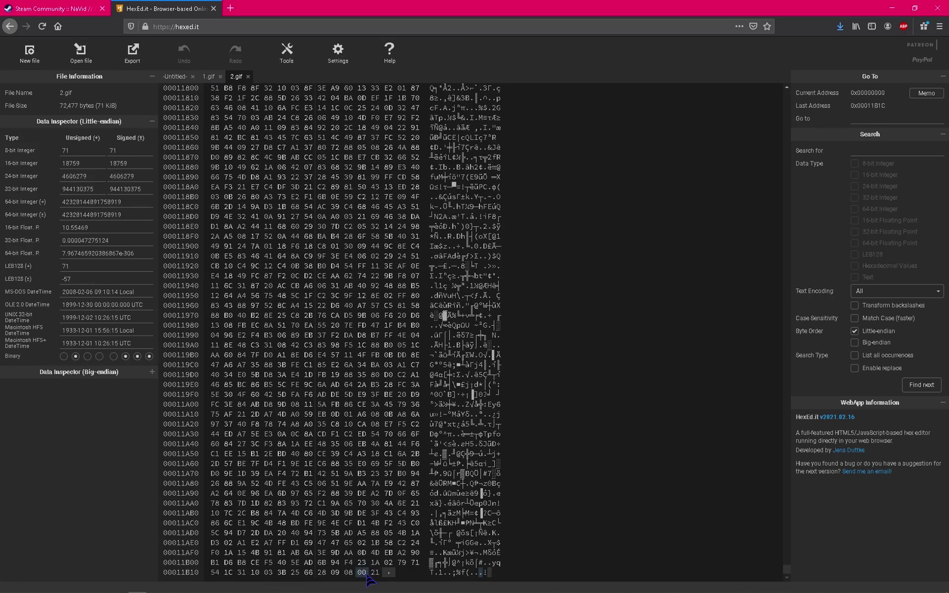
left_click(389, 573)
left_click(379, 572)
Delete and restore the 00 before 2.gif's final 21, then export 2.gif as a download
left_click(362, 572)
key("Delete")
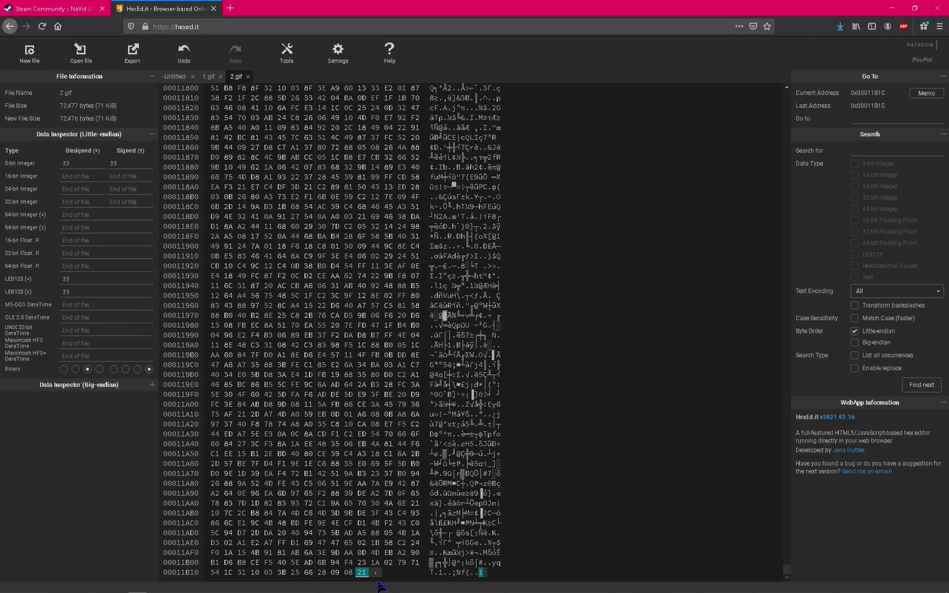
key("ctrl+z")
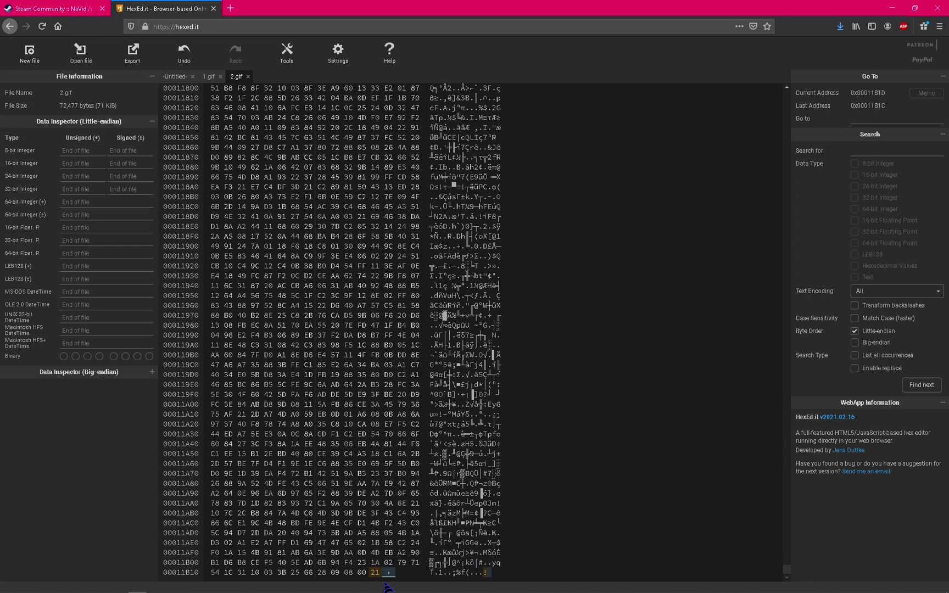
left_click(133, 54)
left_click(509, 360)
mouse_move(291, 589)
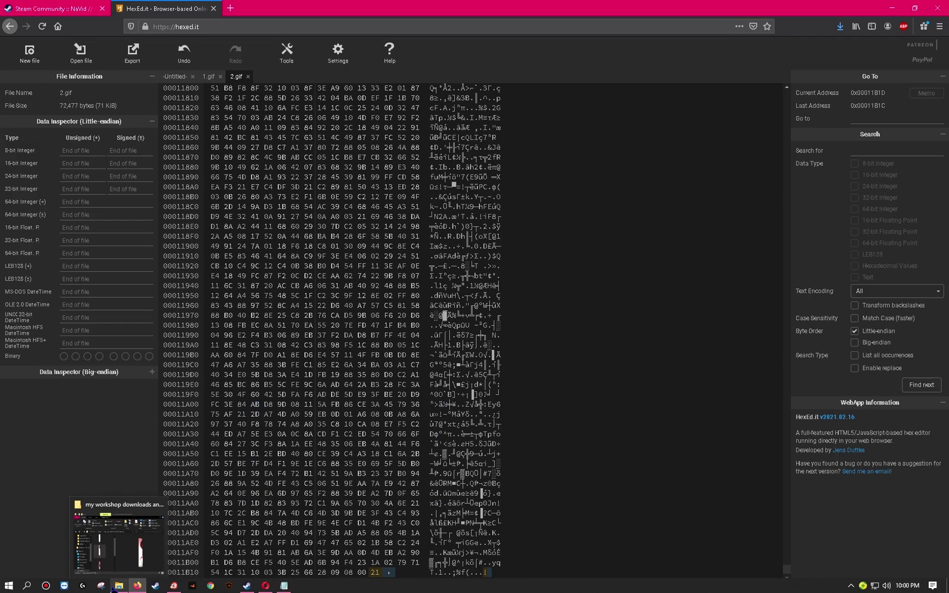
left_click(118, 585)
scroll(520, 262, "down", 2)
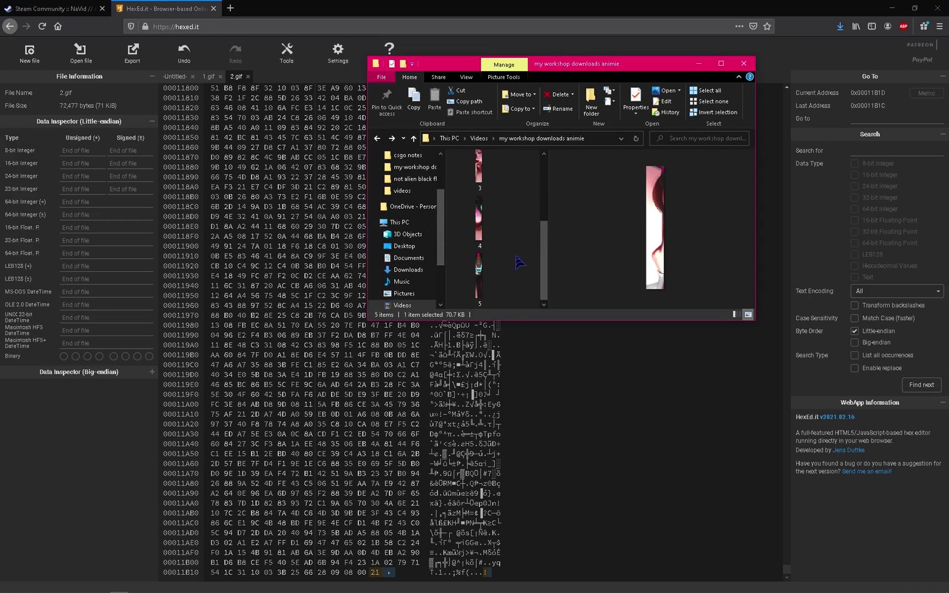
scroll(520, 262, "up", 2)
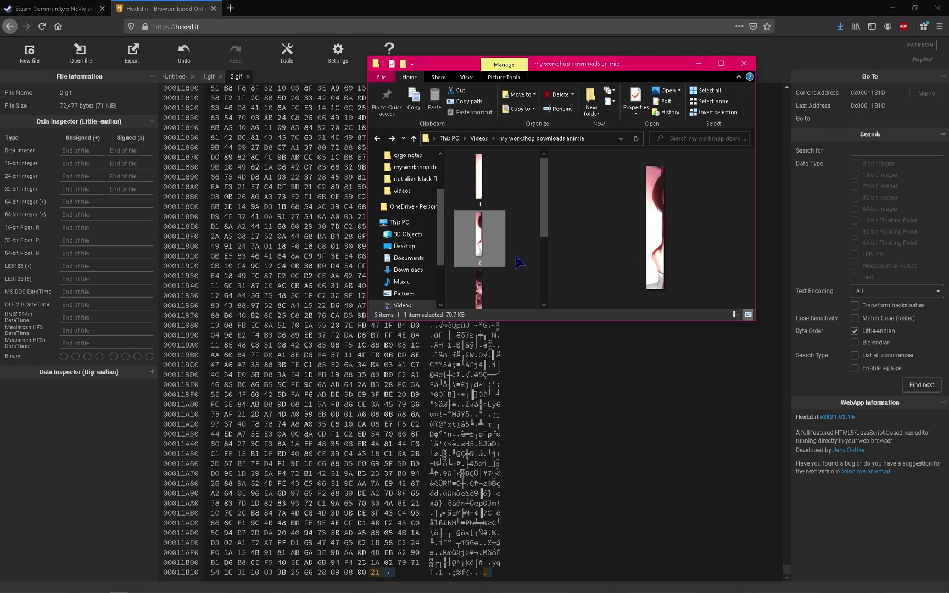
mouse_move(365, 590)
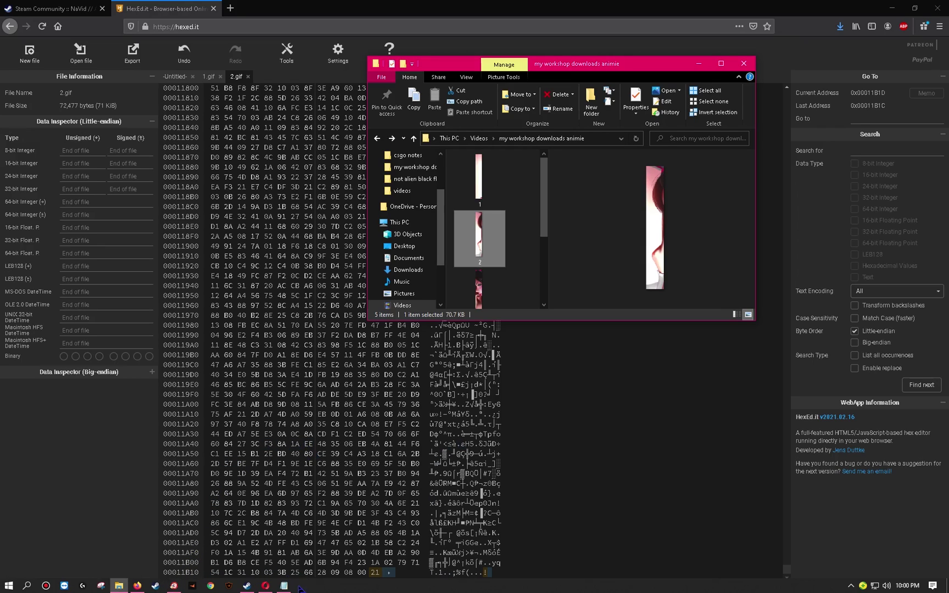
left_click(147, 561)
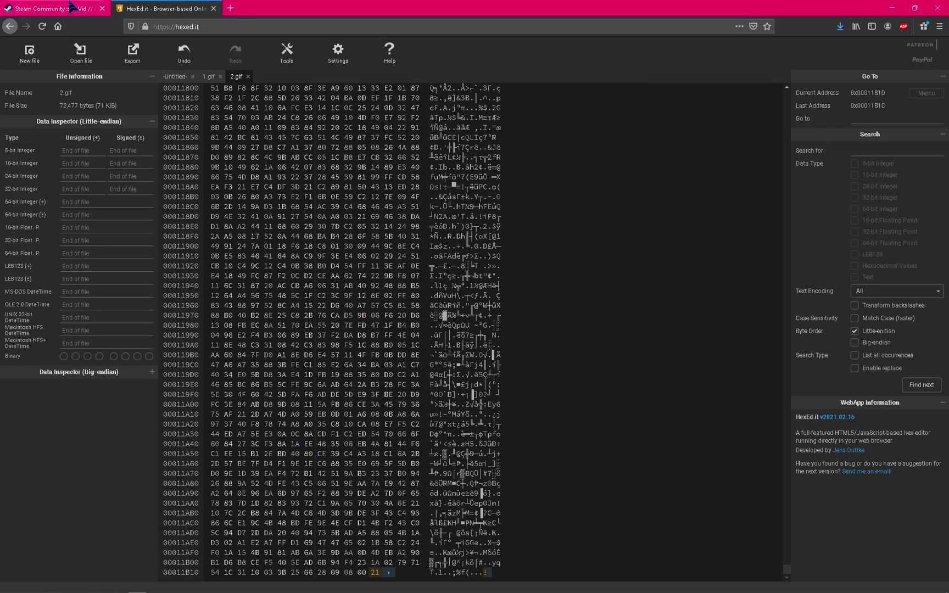
left_click(52, 7)
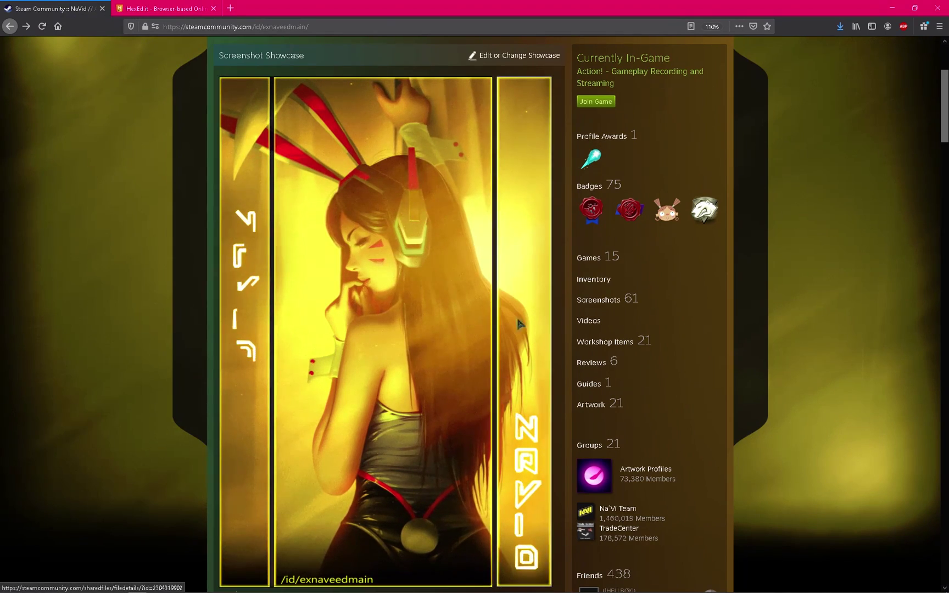
scroll(428, 352, "up", 5)
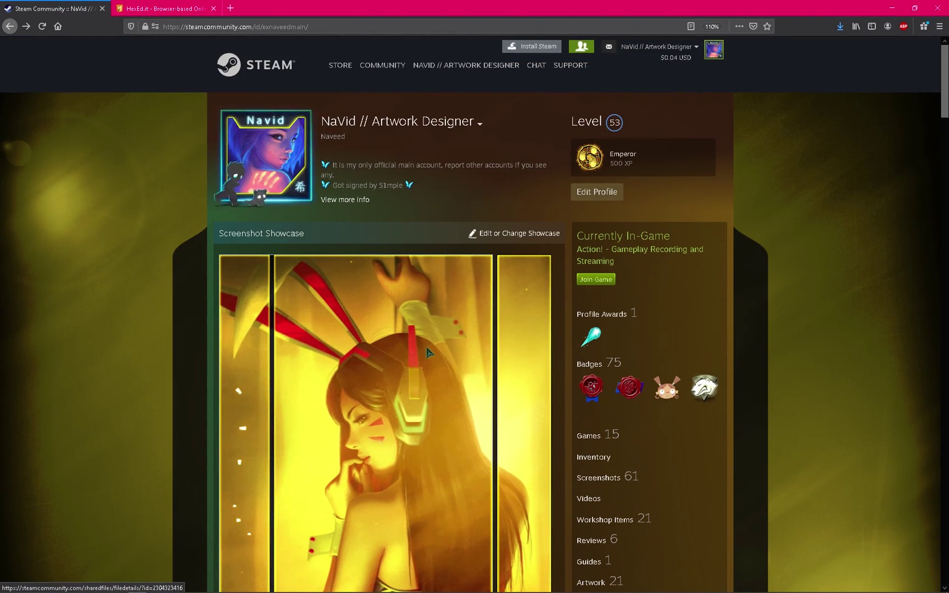
scroll(435, 248, "down", 2)
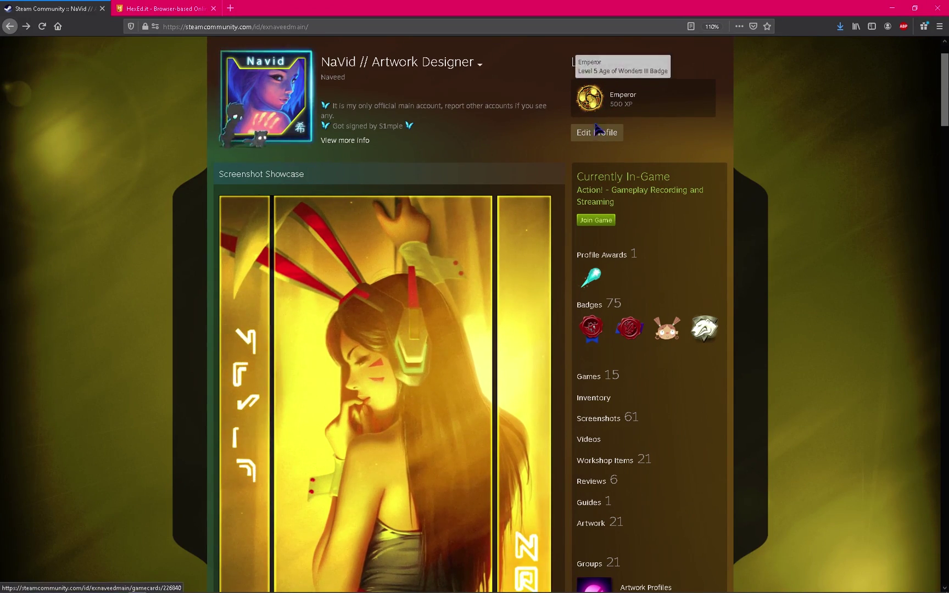
scroll(576, 252, "down", 4)
scroll(575, 248, "down", 8)
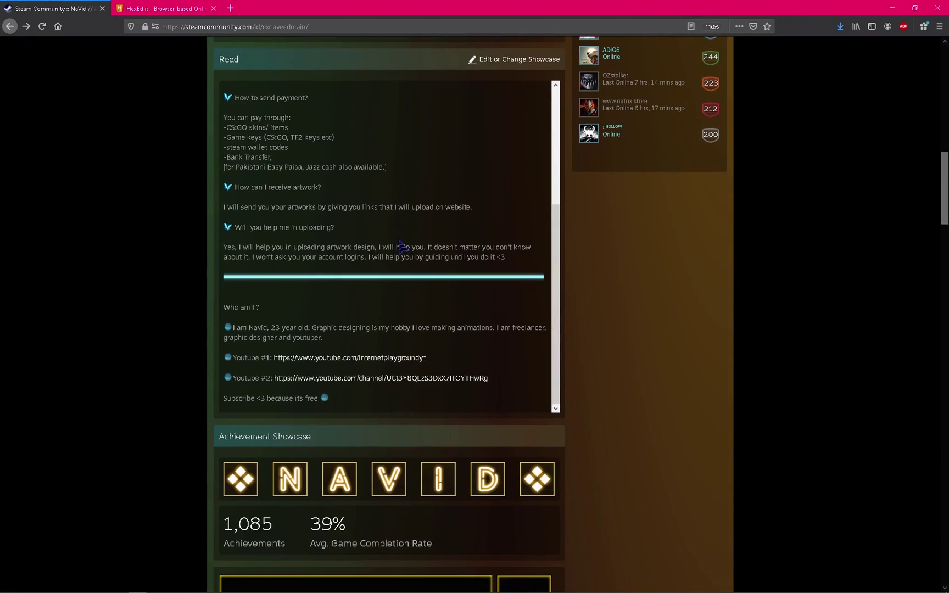
scroll(622, 321, "up", 4)
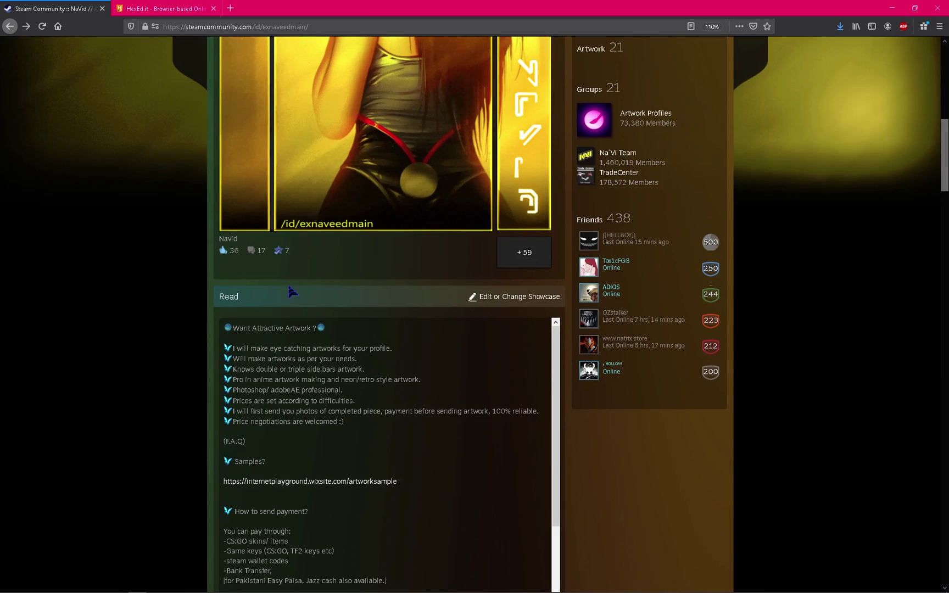
scroll(604, 339, "down", 8)
scroll(387, 240, "down", 5)
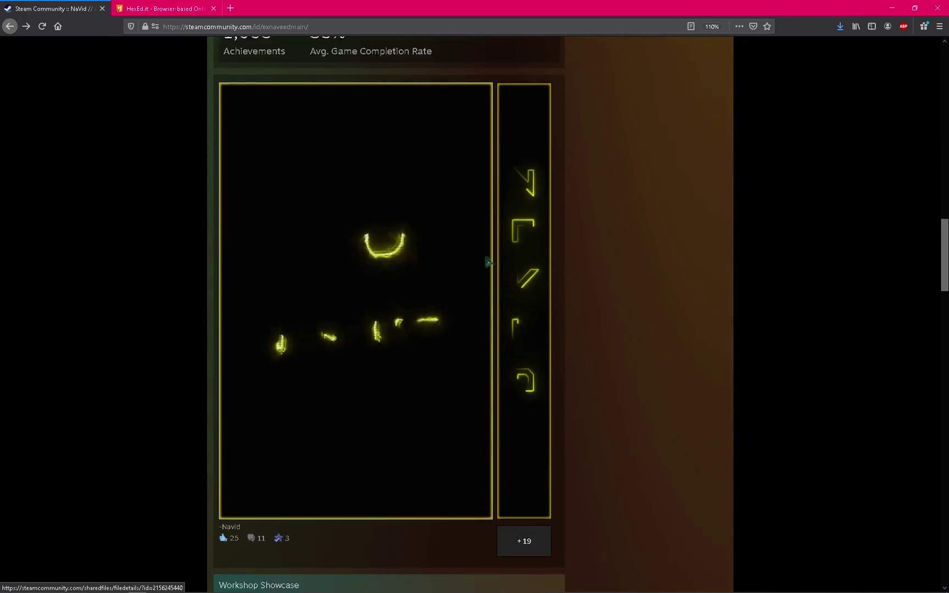
scroll(269, 265, "up", 3)
scroll(330, 280, "down", 15)
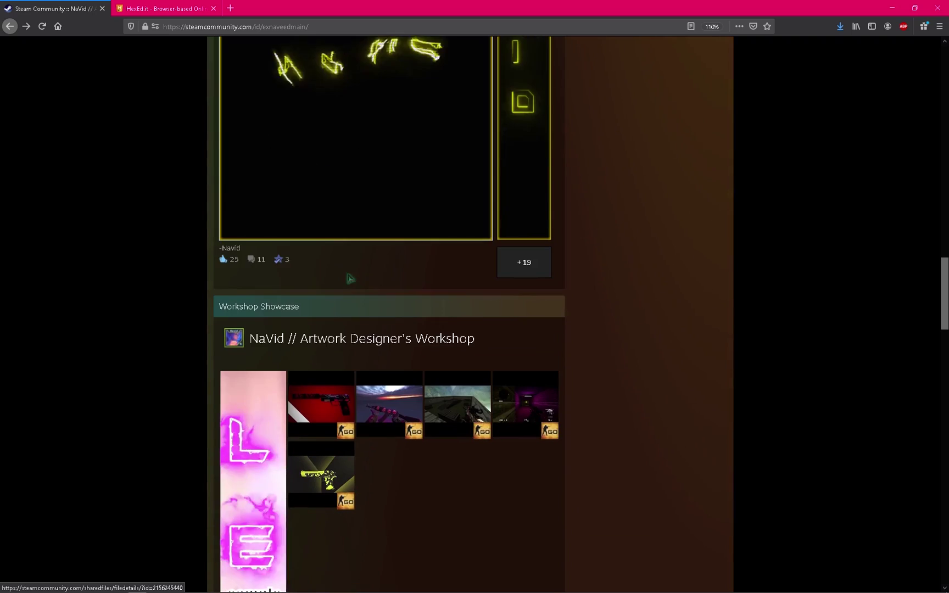
scroll(331, 274, "down", 7)
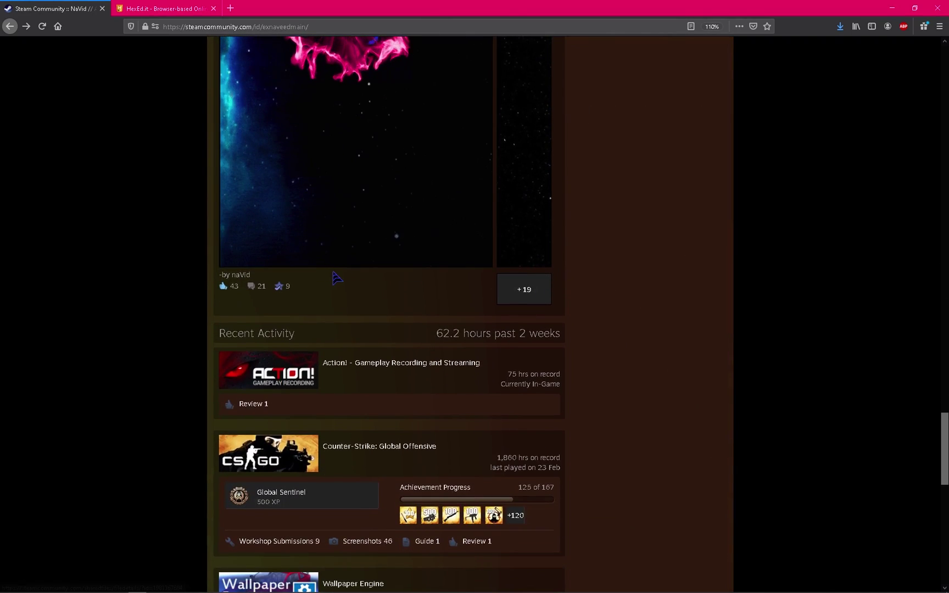
scroll(340, 276, "up", 5)
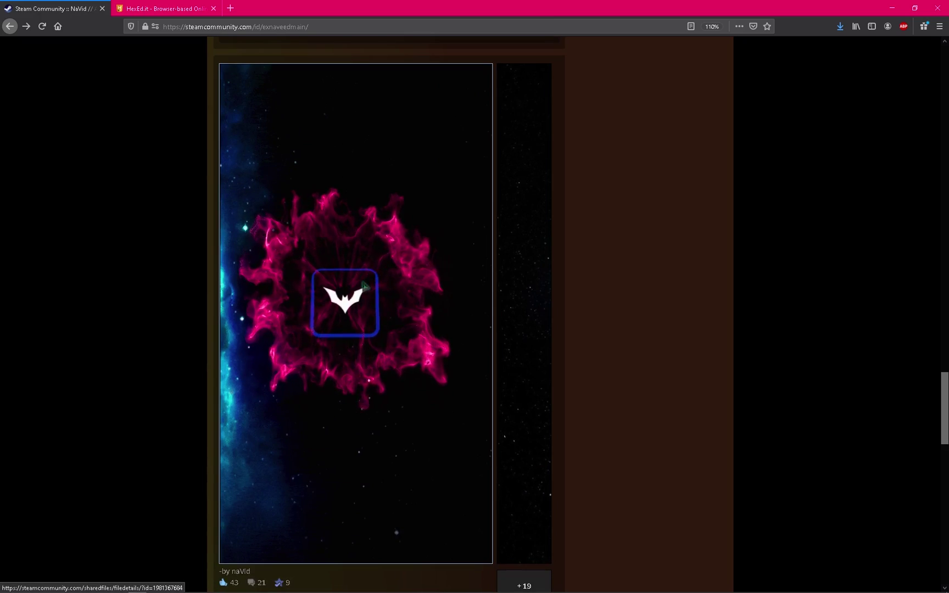
scroll(384, 313, "down", 11)
scroll(385, 322, "up", 2)
scroll(374, 340, "down", 8)
scroll(365, 351, "down", 1)
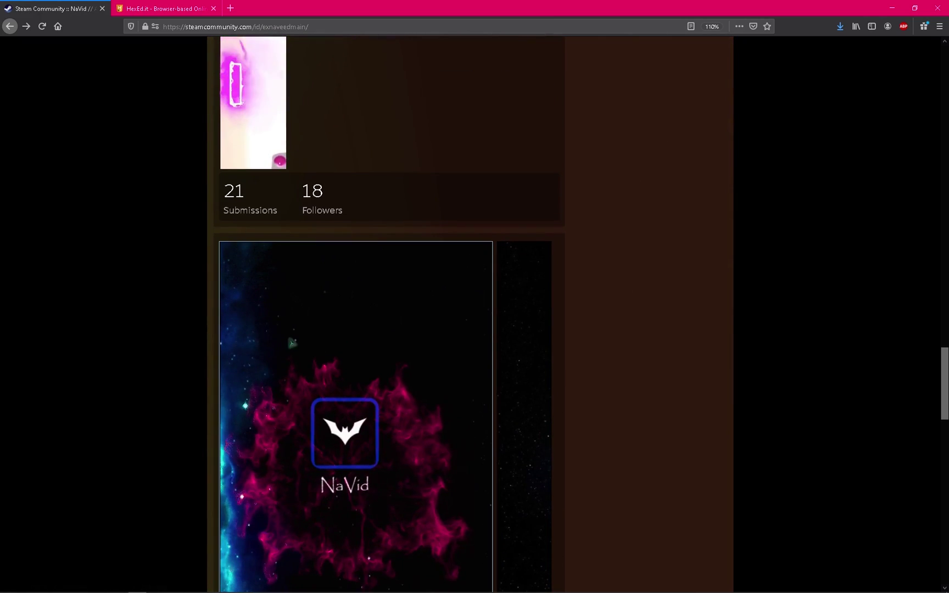
scroll(358, 336, "down", 2)
scroll(365, 357, "down", 4)
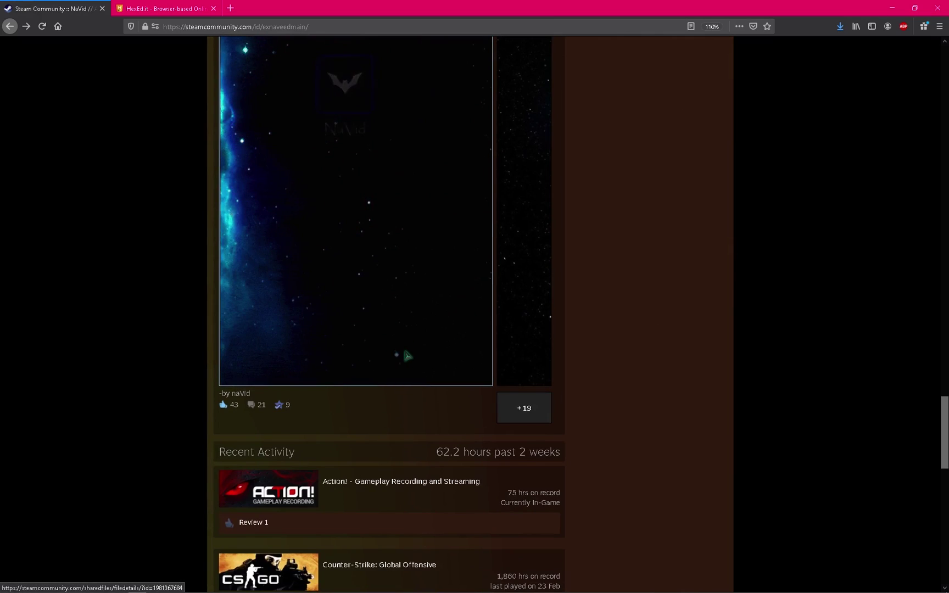
scroll(665, 373, "up", 8)
scroll(668, 376, "up", 15)
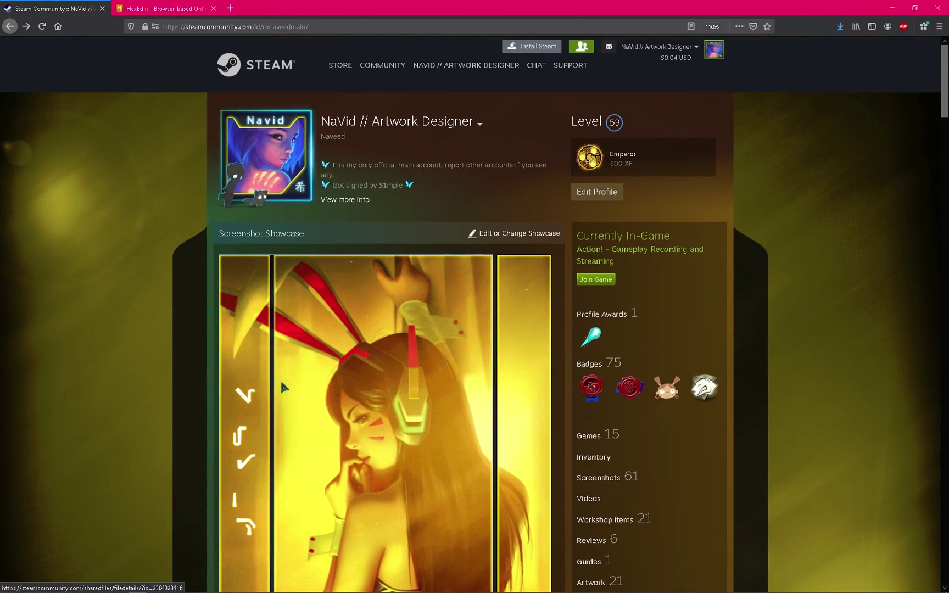
scroll(510, 439, "down", 5)
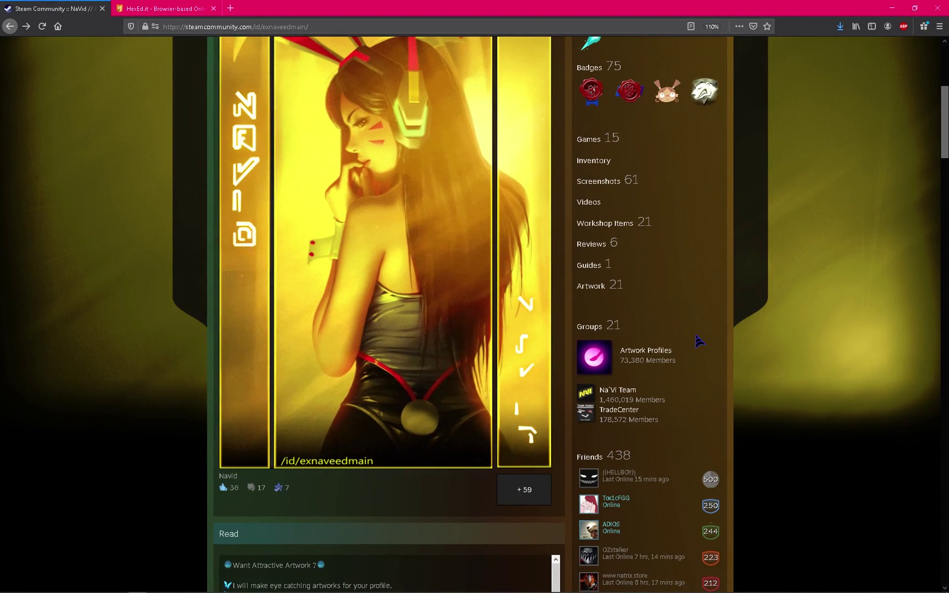
scroll(664, 336, "up", 3)
scroll(681, 374, "down", 3)
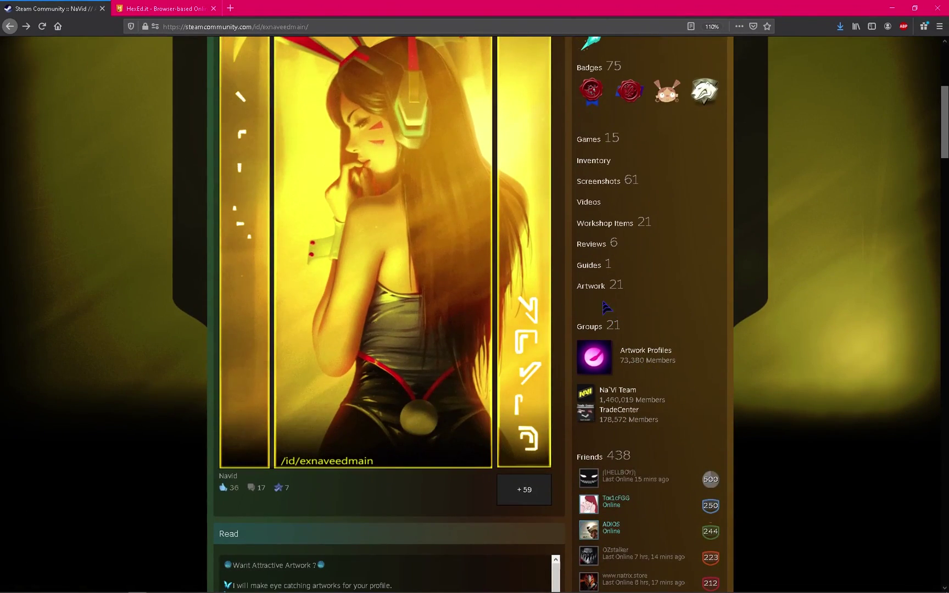
scroll(587, 298, "up", 5)
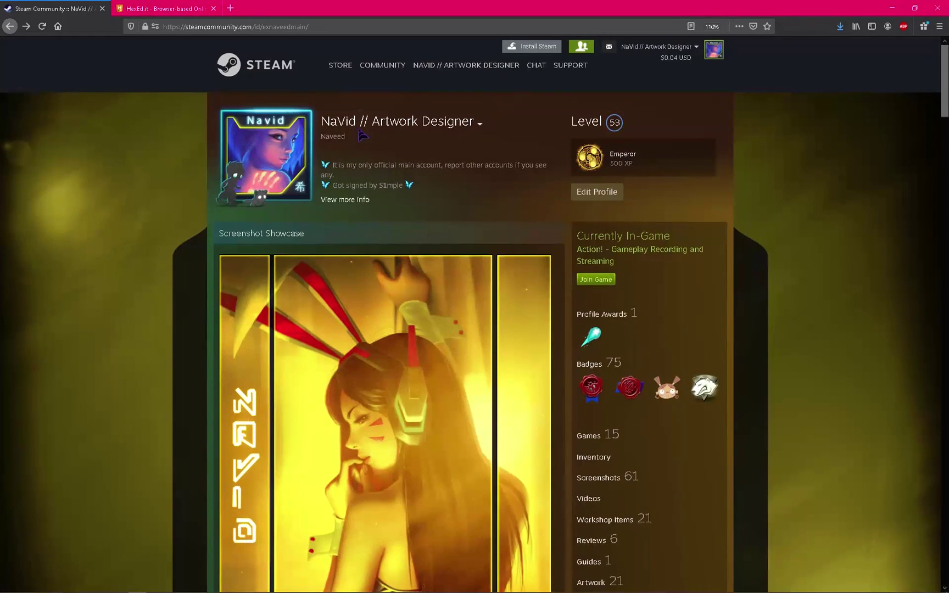
scroll(587, 409, "down", 3)
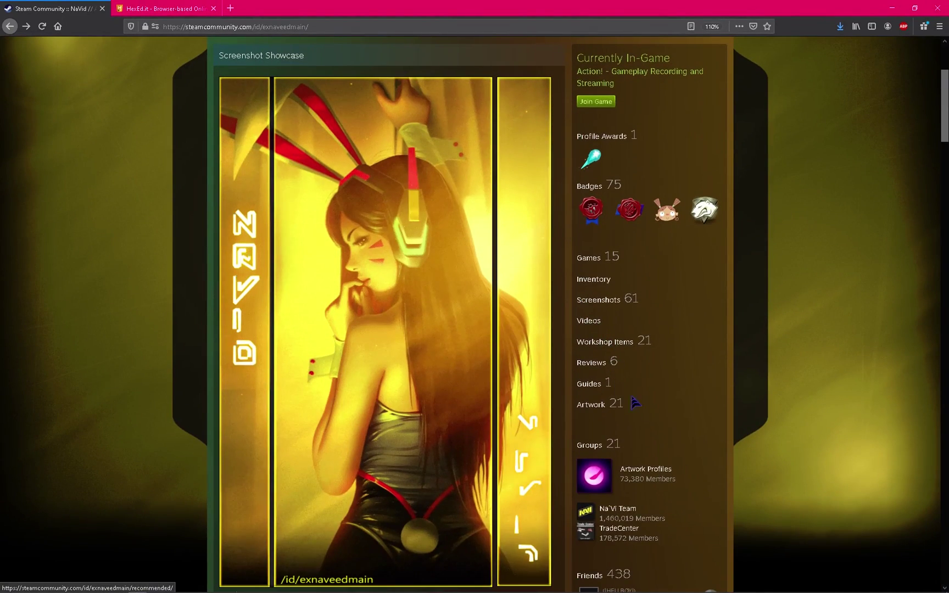
From the profile's Artwork page, begin a new Not Game Specific artwork upload
left_click(588, 409)
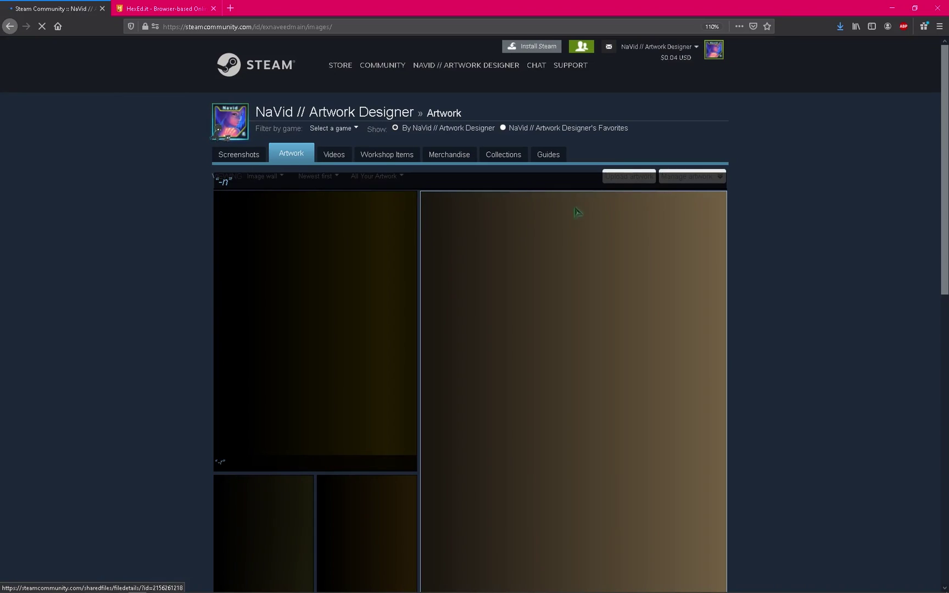
left_click(626, 177)
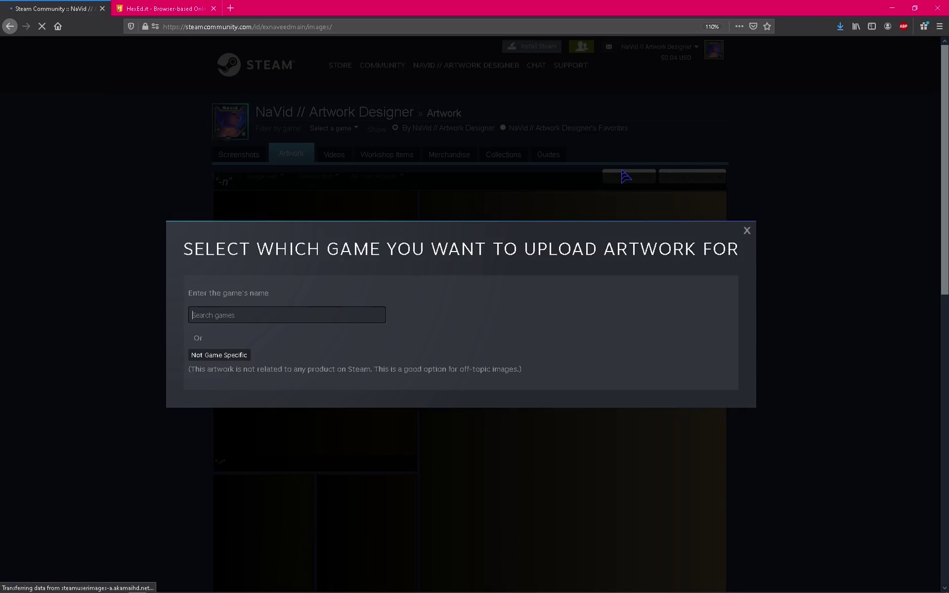
left_click(219, 355)
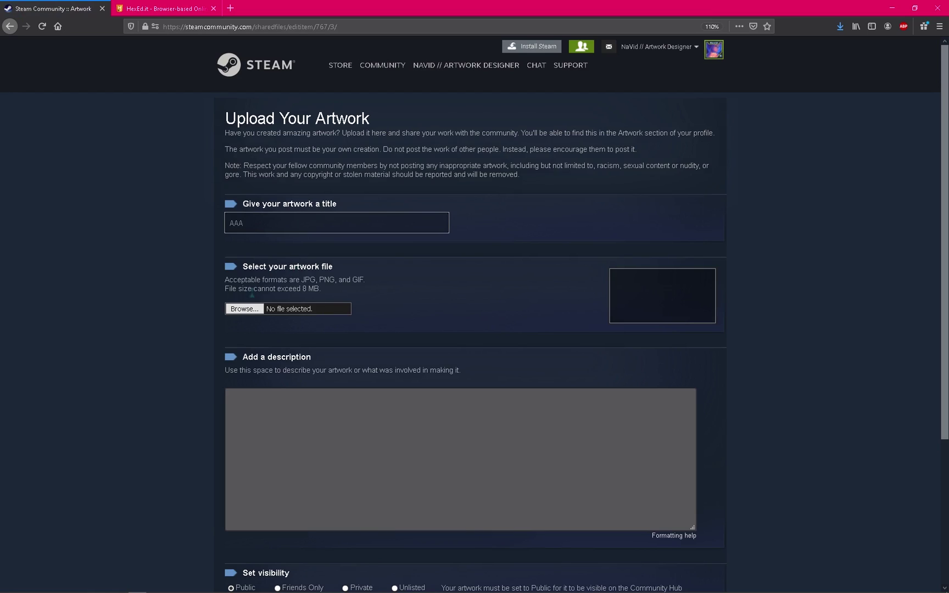
Copy the strips folder path into the File Upload picker and attach 1.gif as the artwork
left_click(249, 307)
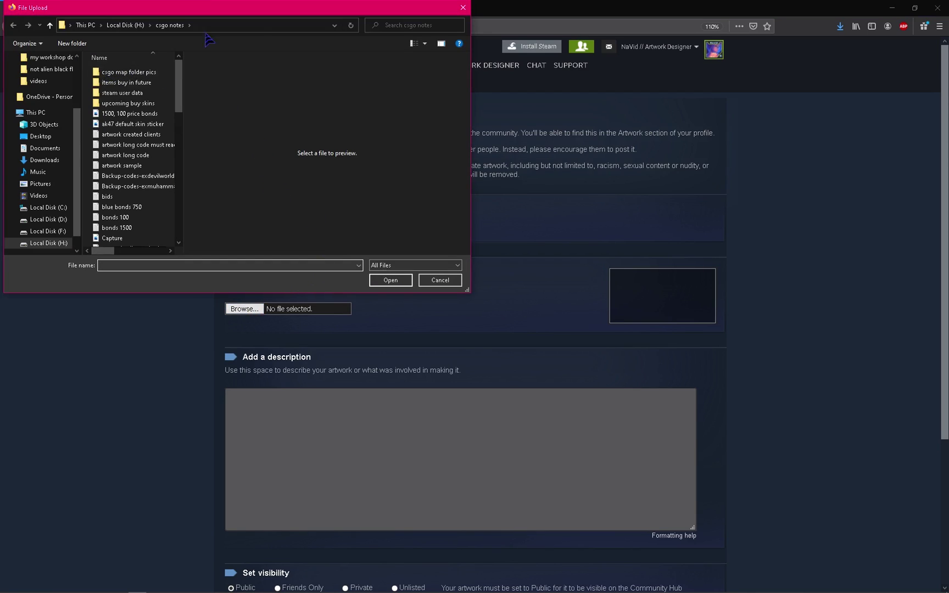
left_click(463, 7)
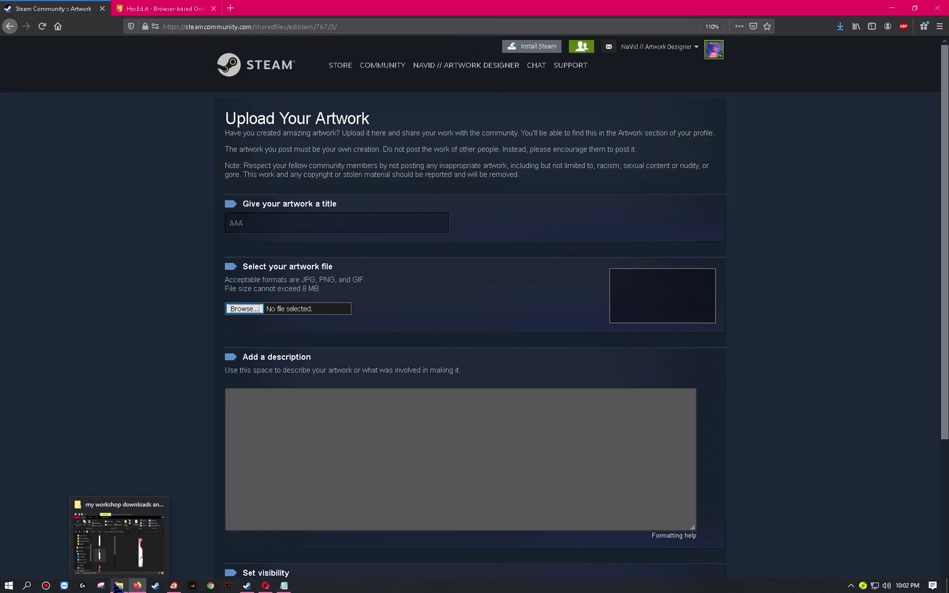
left_click(126, 566)
left_click(595, 138)
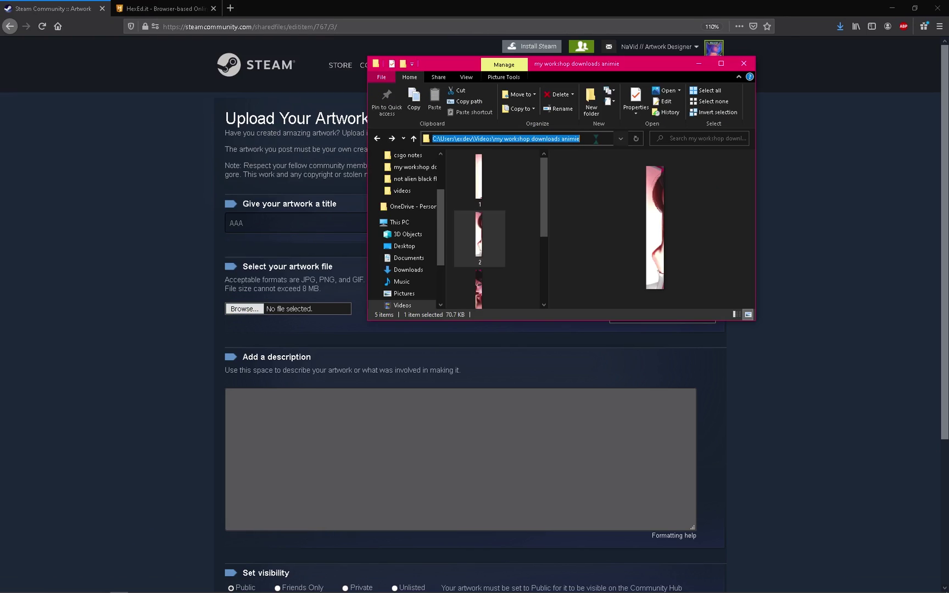
left_click(244, 309)
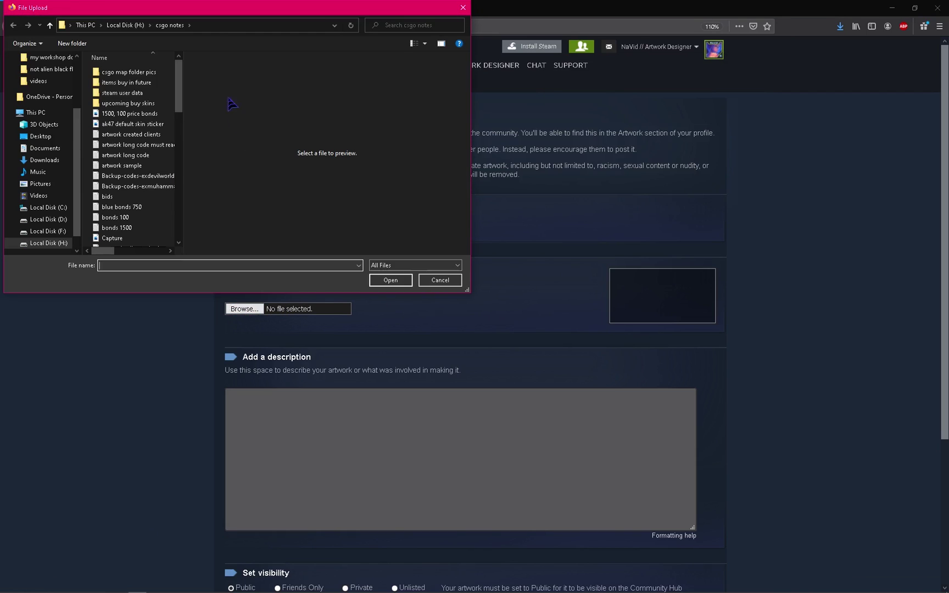
left_click(209, 28)
type("C:\\Users\\kivi\\Videos\\my workshop downloads animie")
key("Return")
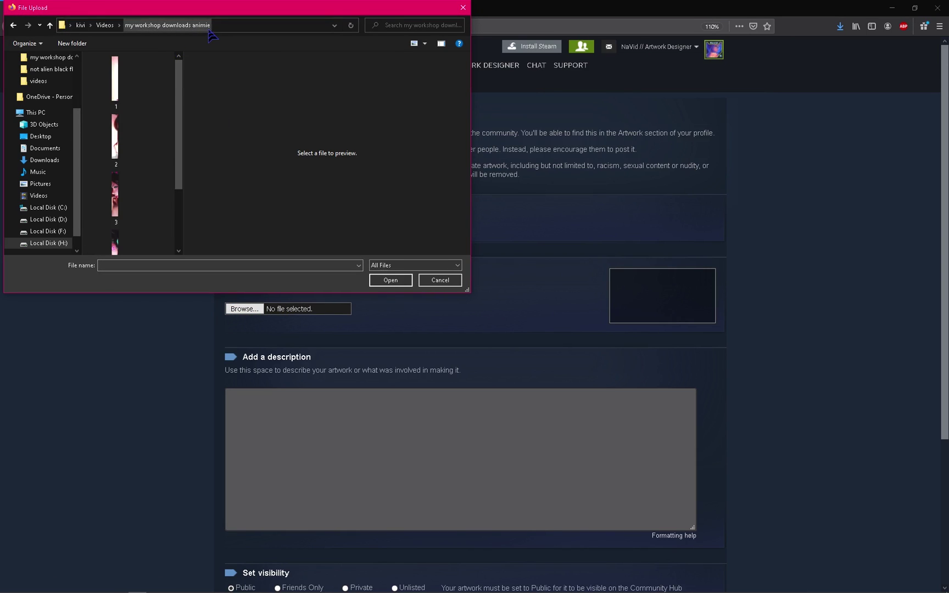
left_click(109, 79)
left_click(390, 280)
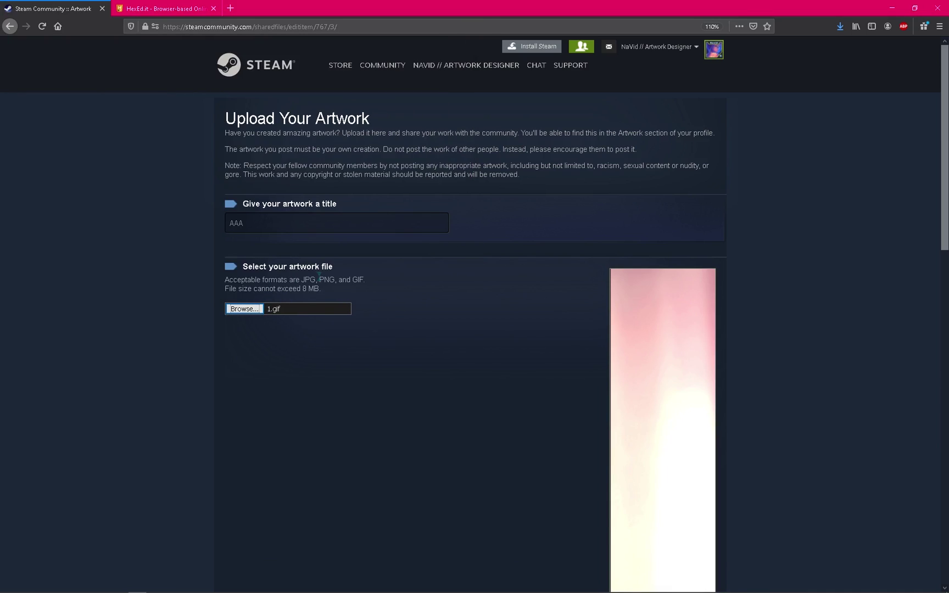
left_click(151, 6)
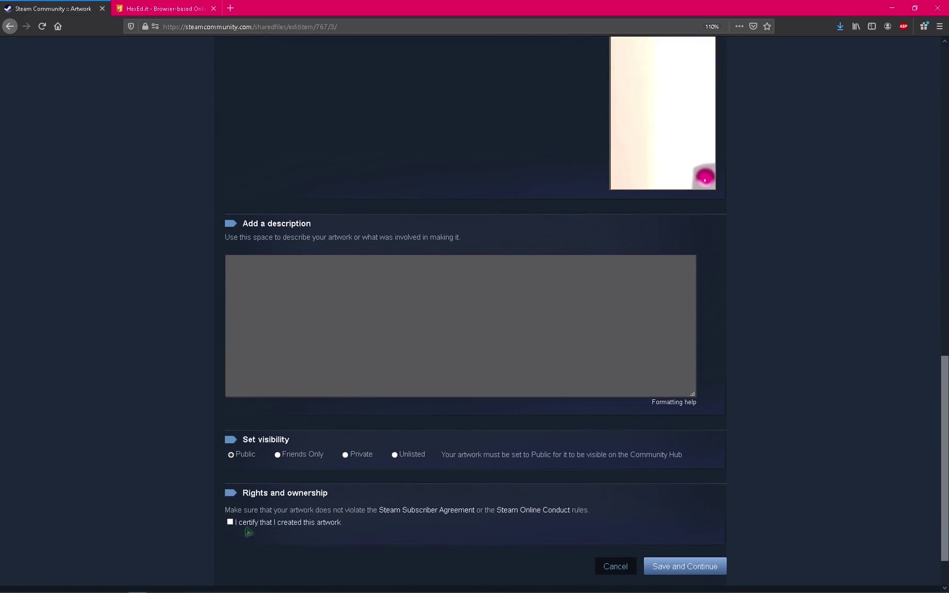
scroll(350, 265, "up", 12)
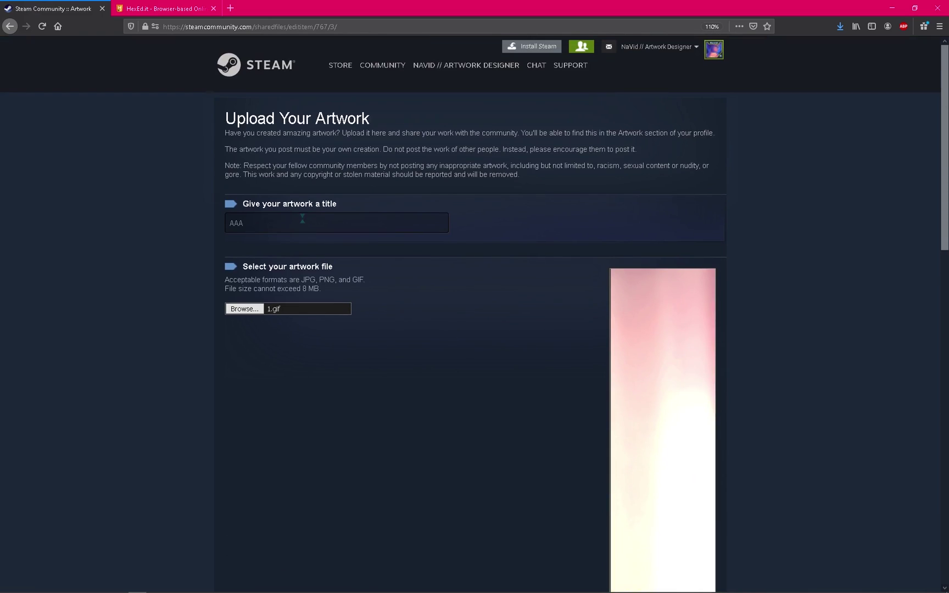
After the AAA upload, start another Not Game Specific artwork upload from the Artwork page
scroll(445, 345, "down", 10)
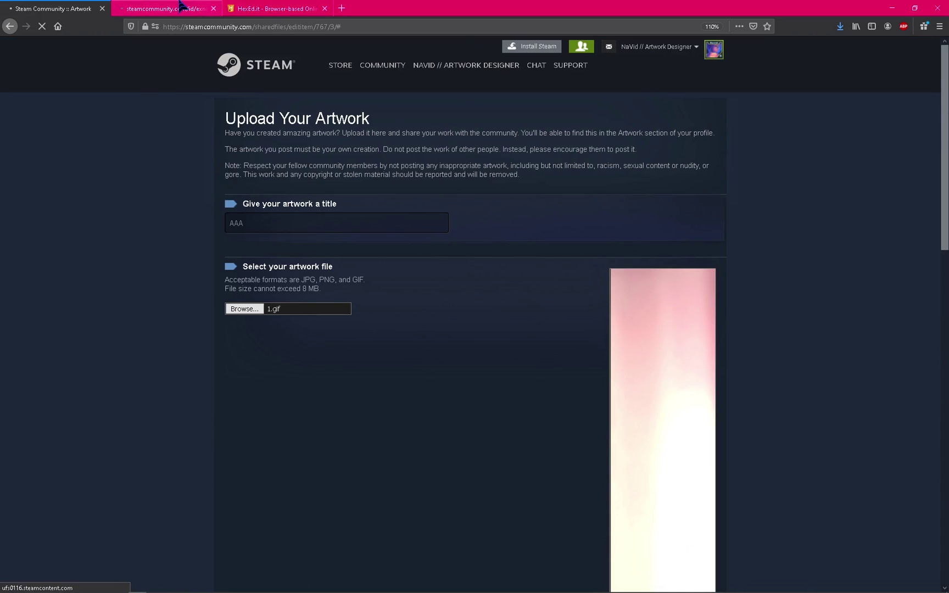
scroll(372, 319, "down", 5)
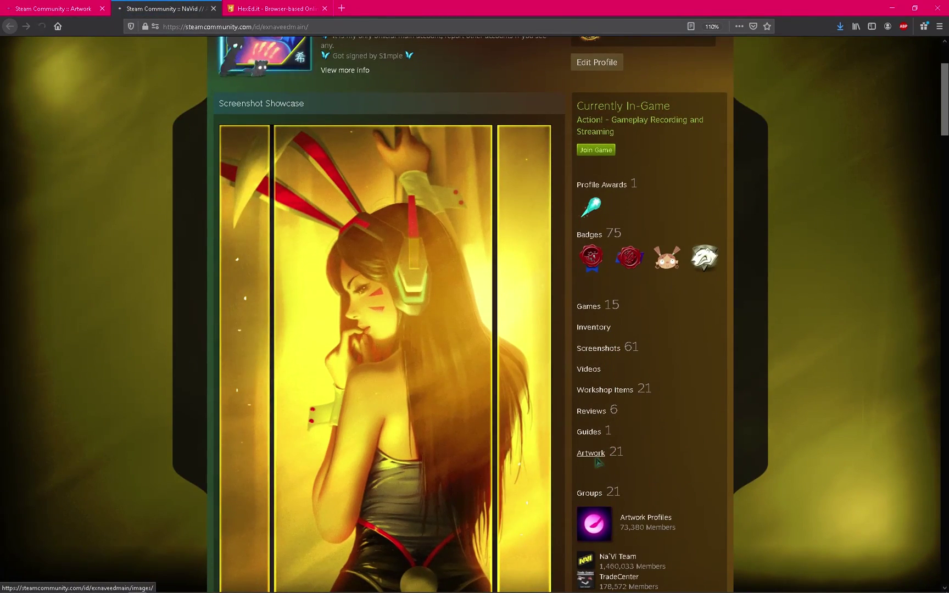
left_click(596, 458)
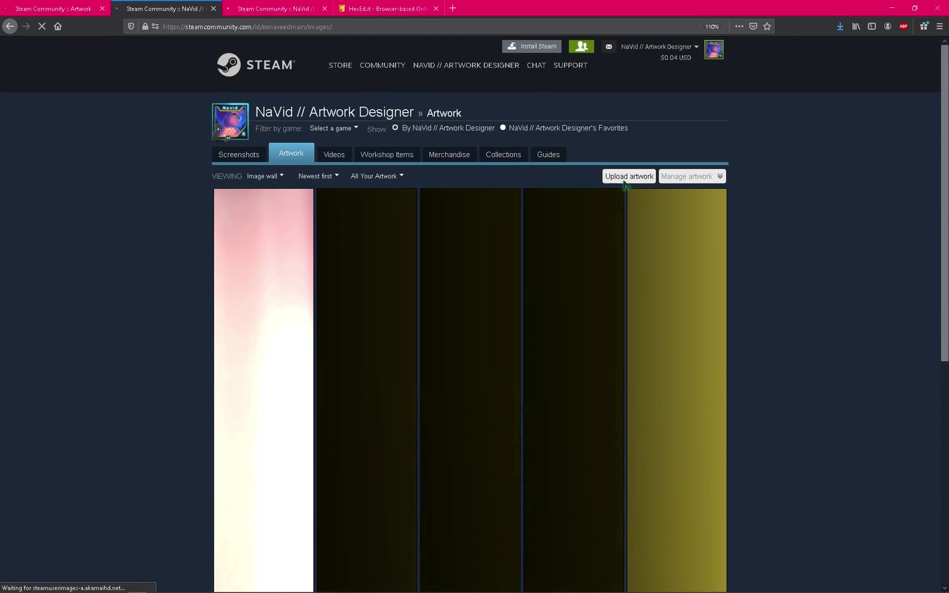
left_click(629, 176)
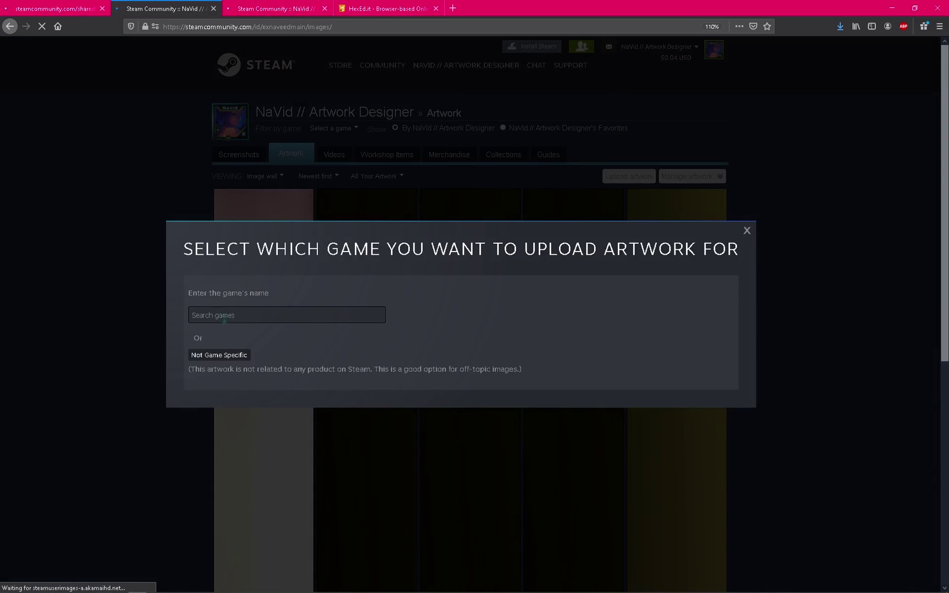
left_click(236, 354)
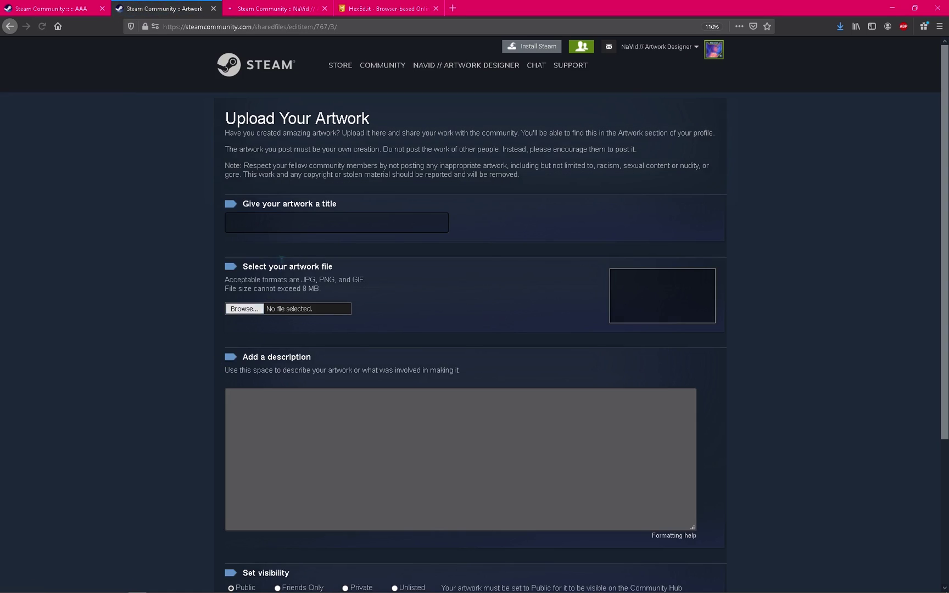
Begin the second artwork's title and attach 2.gif as its file
left_click(283, 227)
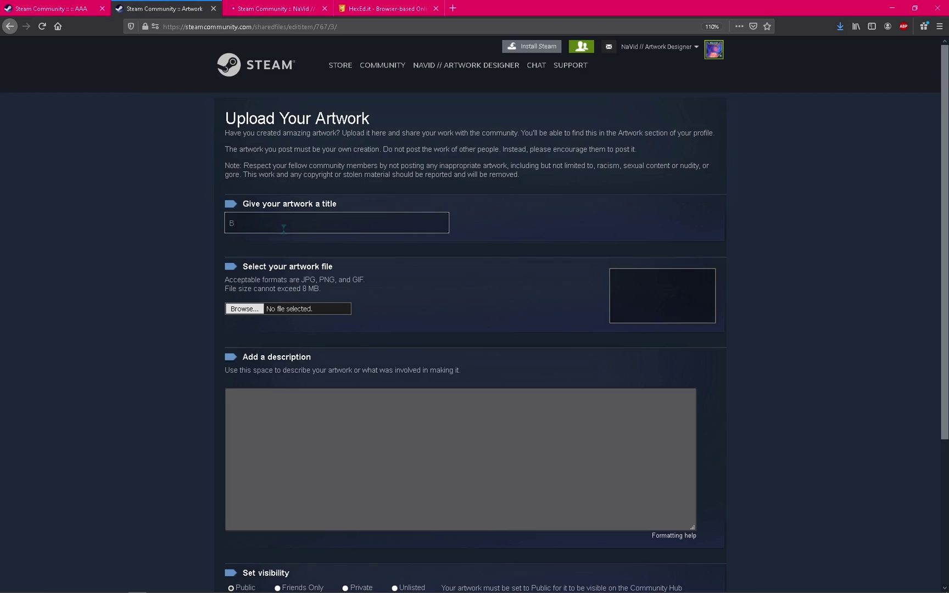
left_click(246, 309)
left_click(127, 134)
left_click(390, 279)
scroll(507, 362, "down", 10)
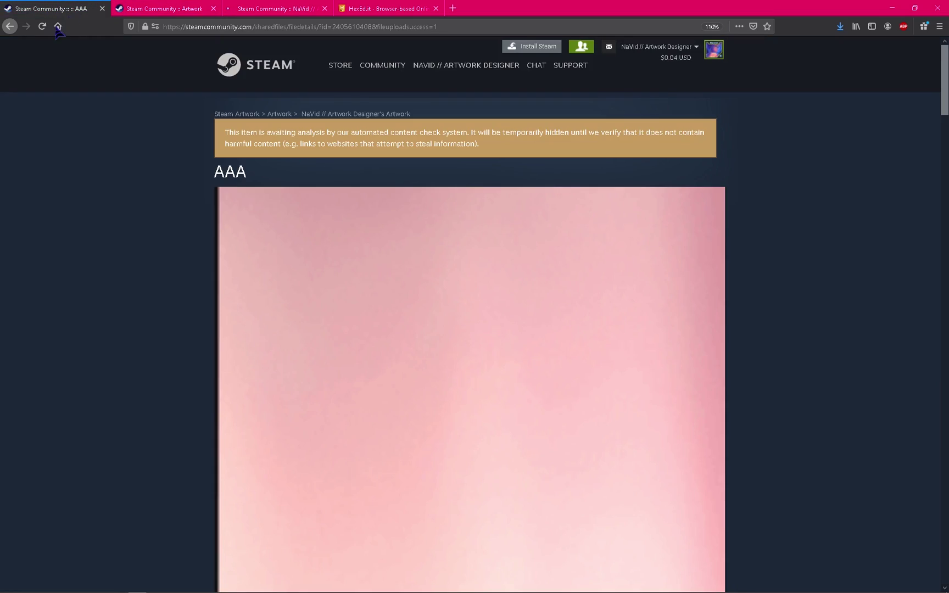
Return to the upload form and select the console command line from the notes
left_click(10, 27)
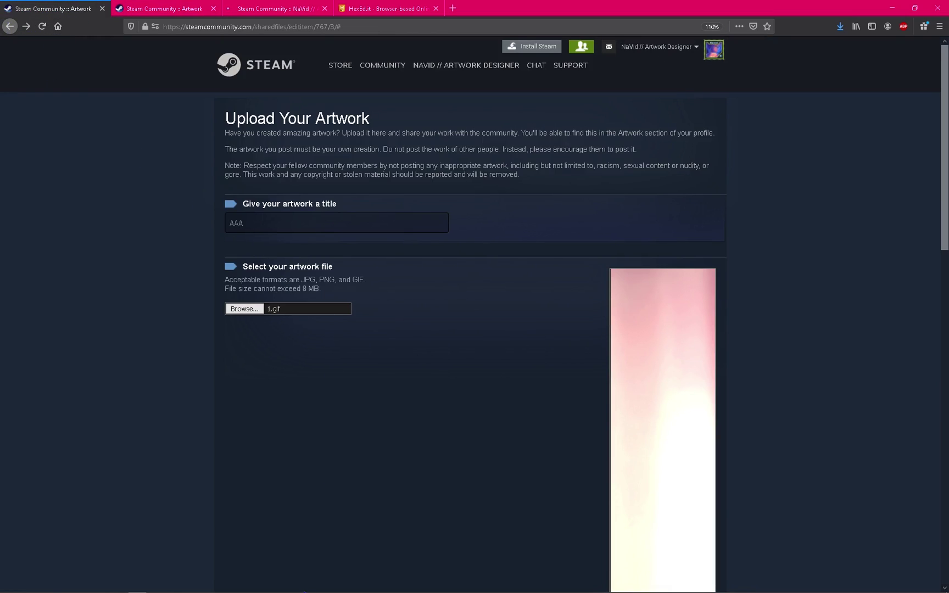
left_click(283, 585)
left_click_drag(699, 236, 307, 226)
key("ctrl+c")
left_click(249, 377)
Run the jQuery command changing consumer_app_id and file_type, then submit the artwork upload 'AAA'
key("ctrl+shift+k")
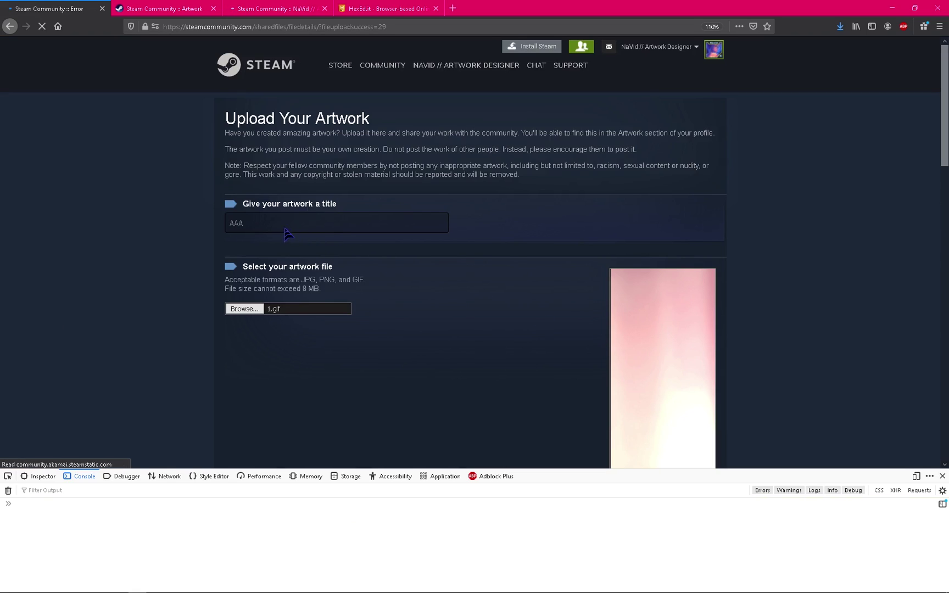
key("alt+Left")
left_click(256, 225)
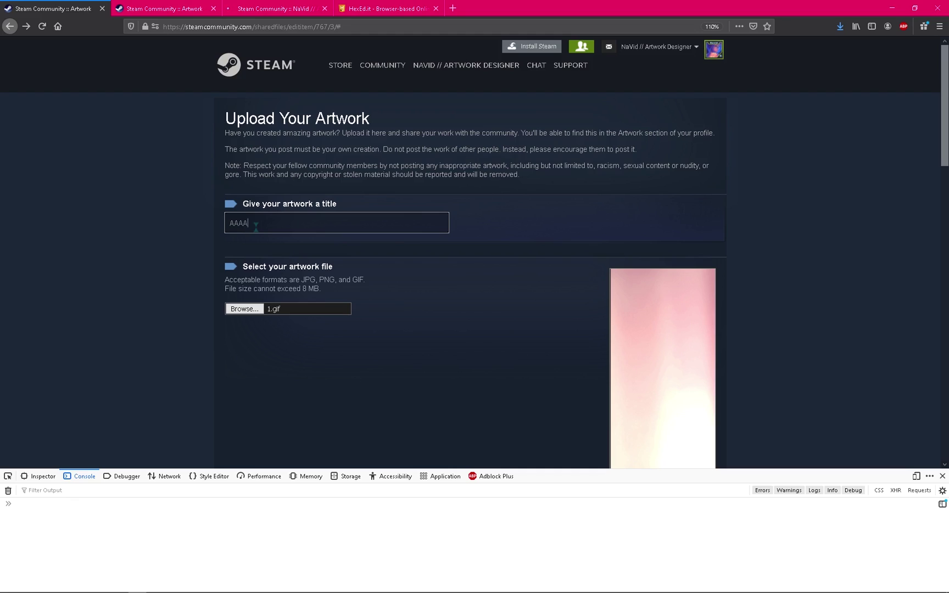
scroll(524, 223, "down", 10)
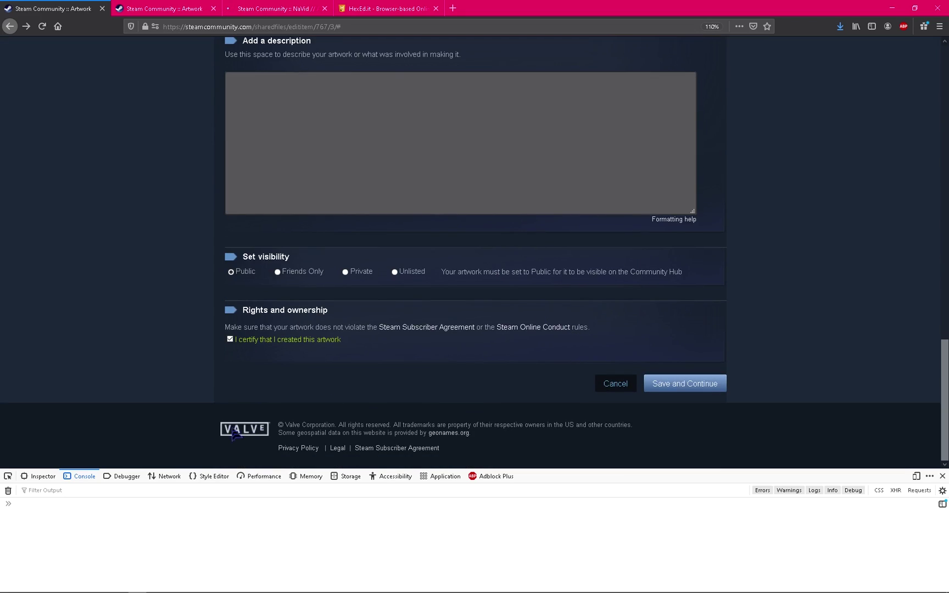
key("ctrl+v")
key("Return")
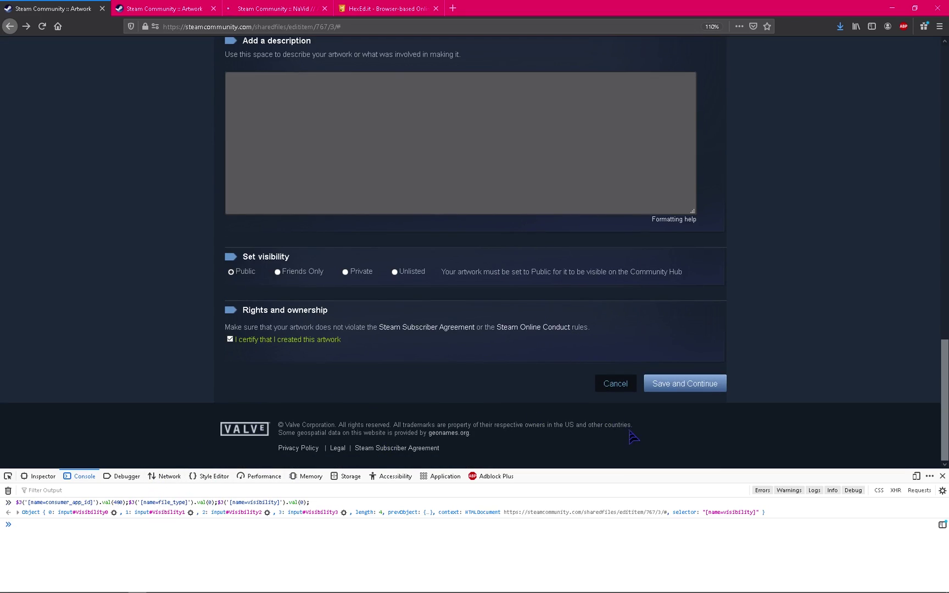
left_click(669, 387)
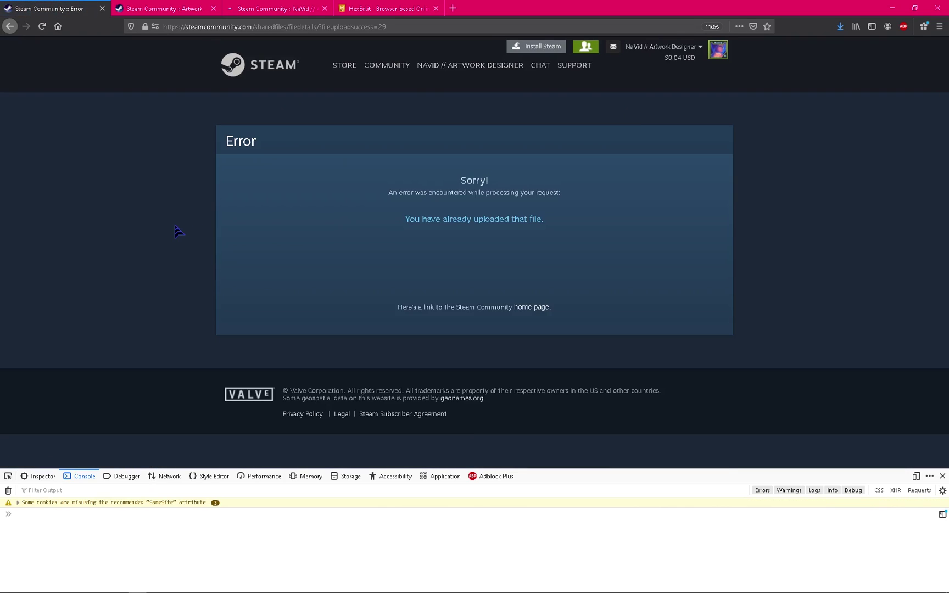
Submit the second artwork upload form, check the artwork wall, and return to 2.gif in HexEd.it
left_click(165, 8)
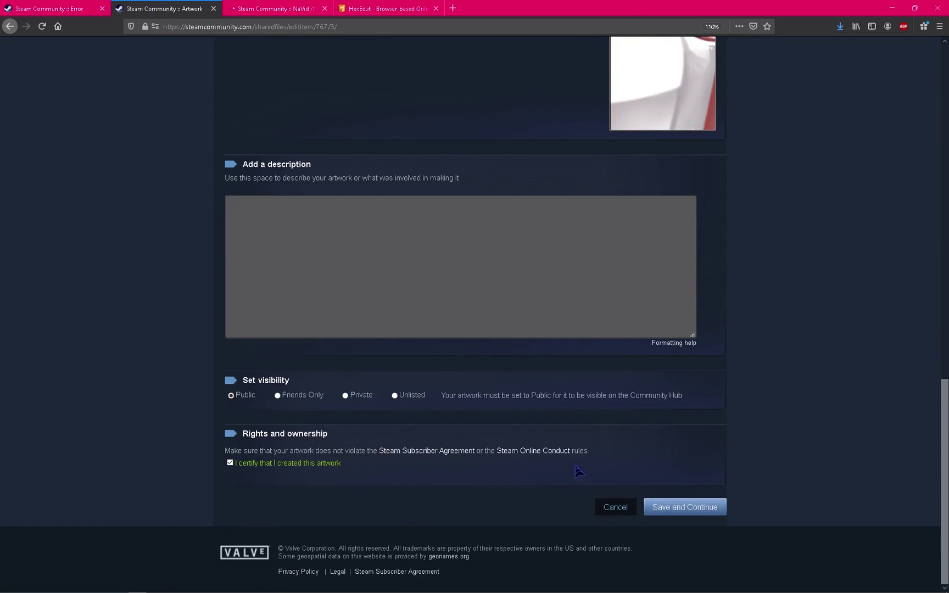
left_click(673, 508)
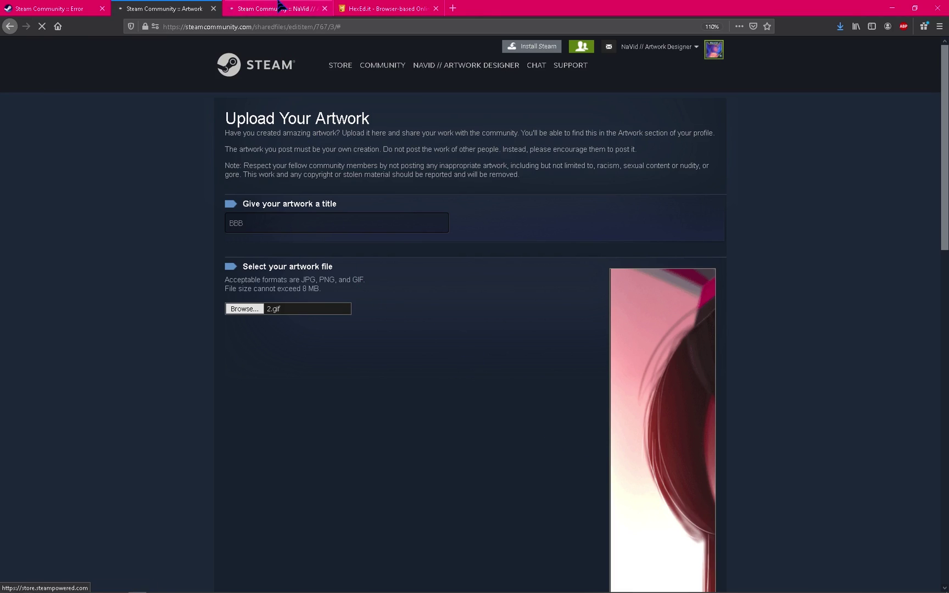
key("ctrl+Tab")
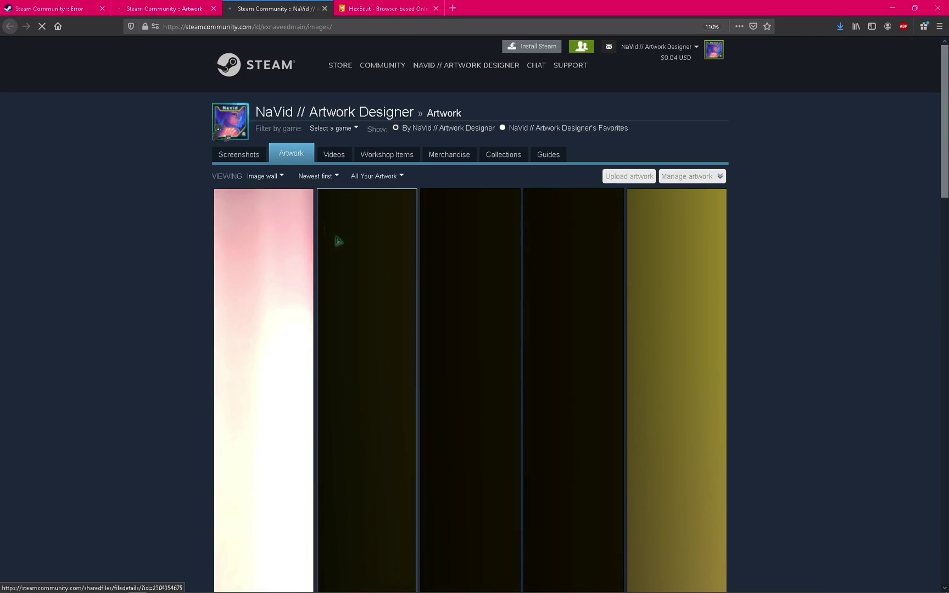
left_click(165, 8)
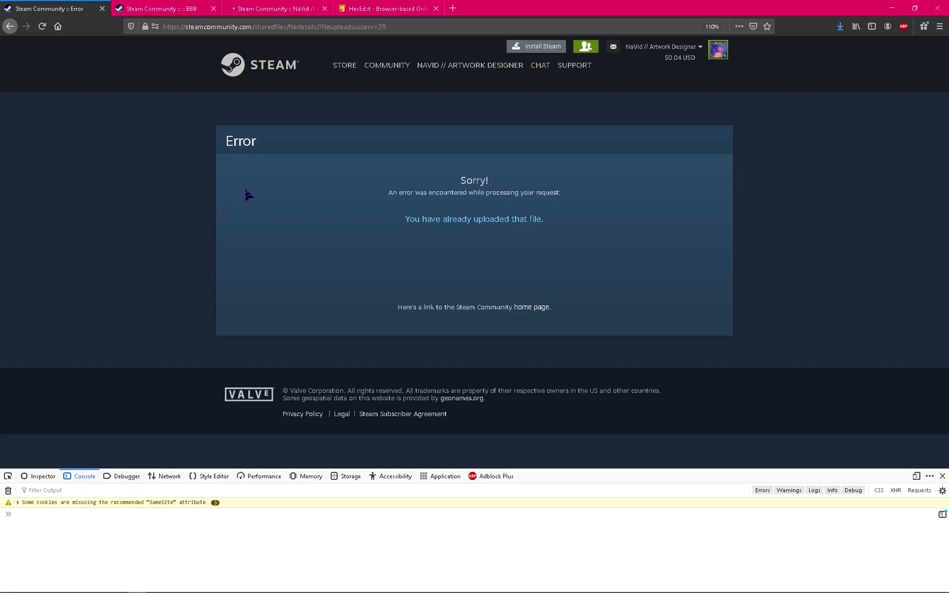
key("ctrl+shift+Tab")
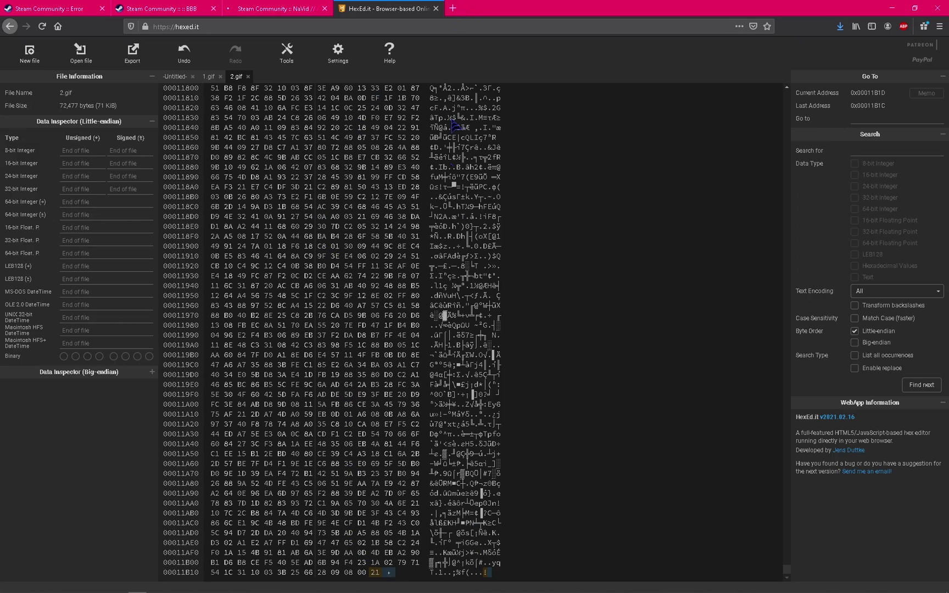
Open a fresh blank browser tab alongside HexEd.it and Steam Community
left_click(453, 9)
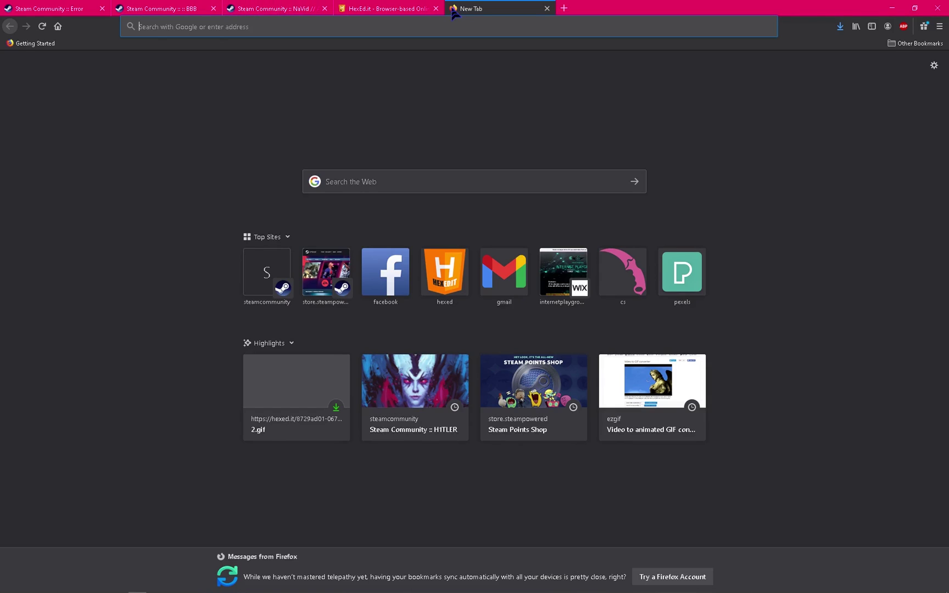
Search Google for 'steam workshop free gif'
type("steam workshop")
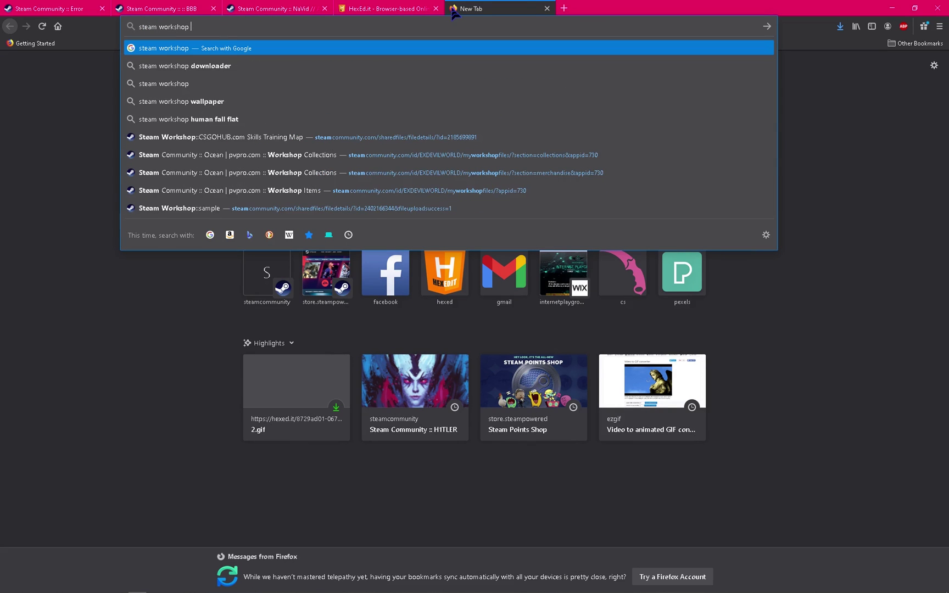
type(" free gif")
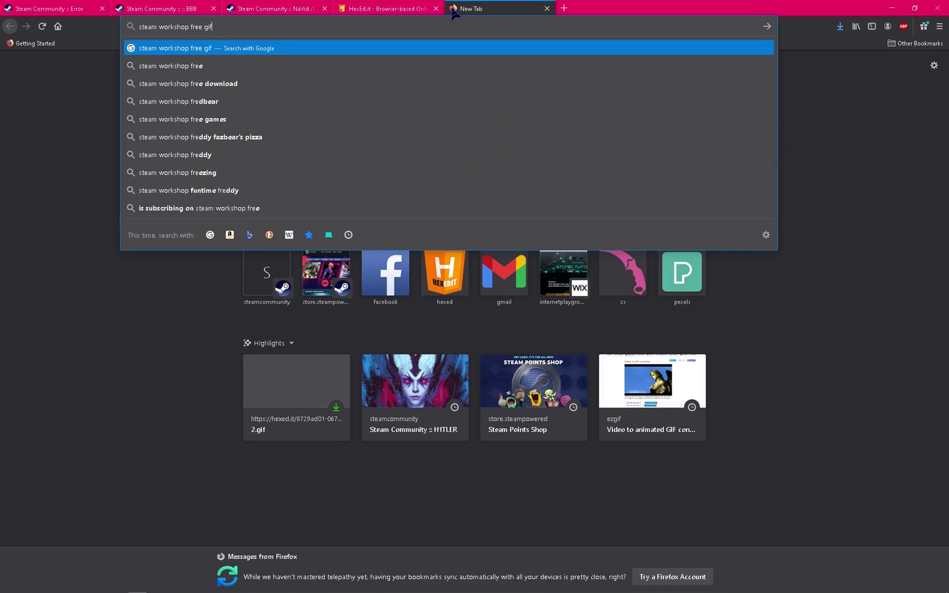
key("Return")
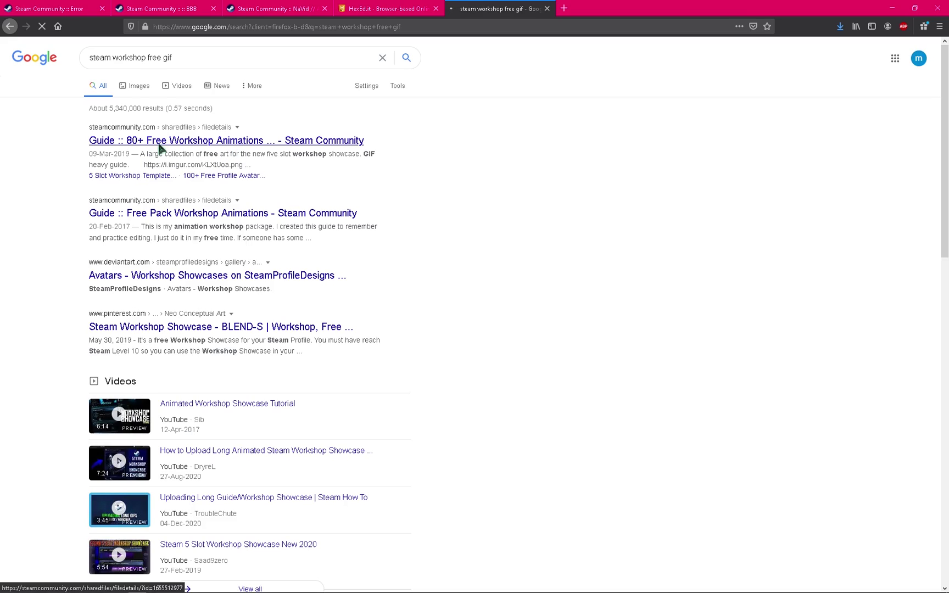
Open the 'Free Pack Workshop Animations' guide from the results and scroll through it
left_click(256, 213)
key("ctrl+shift+Tab")
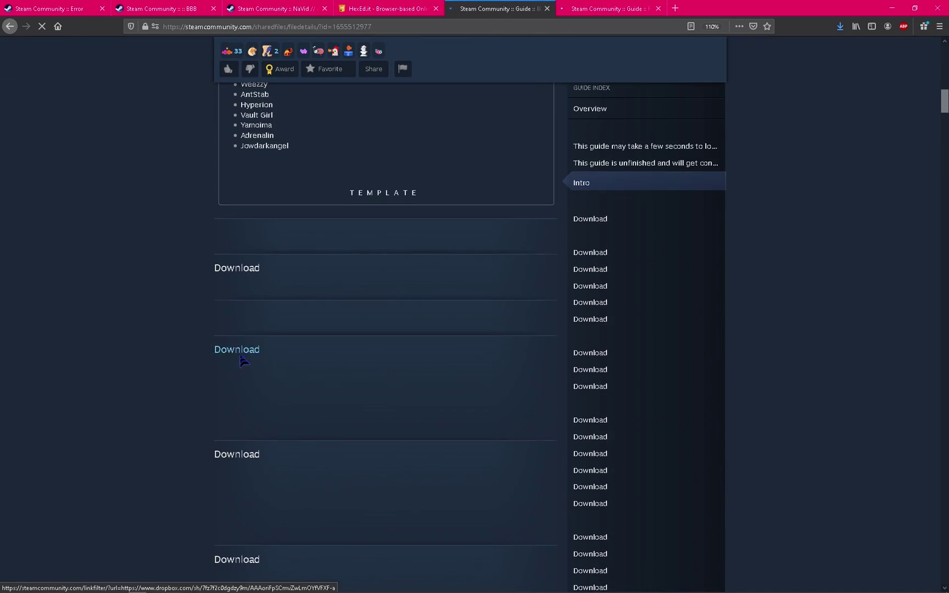
scroll(331, 388, "down", 10)
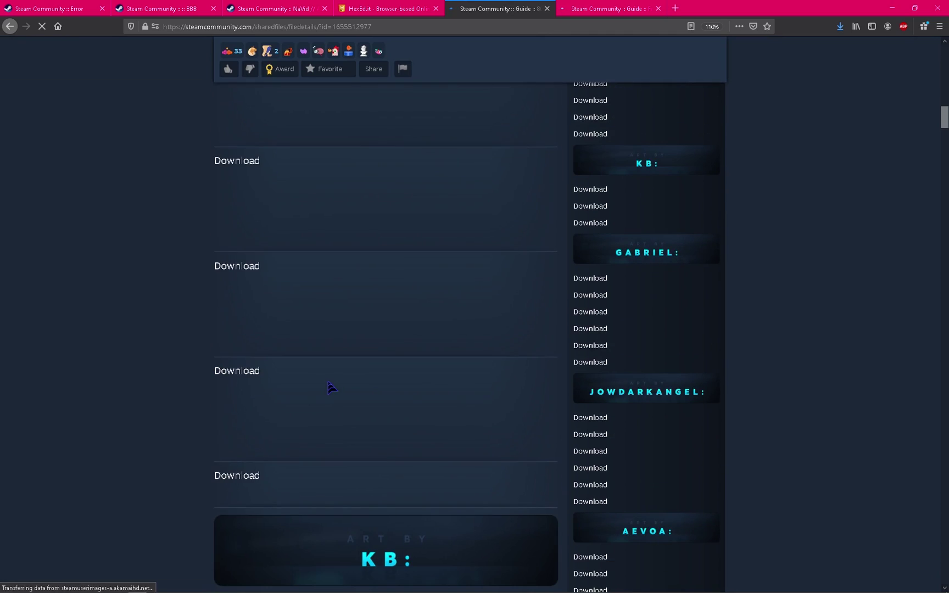
scroll(331, 388, "down", 6)
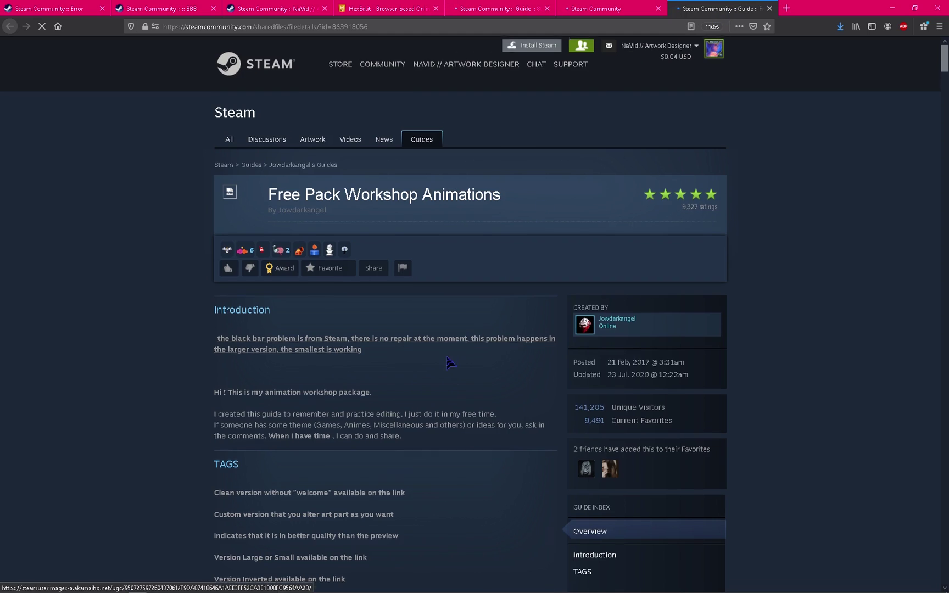
scroll(445, 362, "down", 15)
scroll(445, 362, "up", 11)
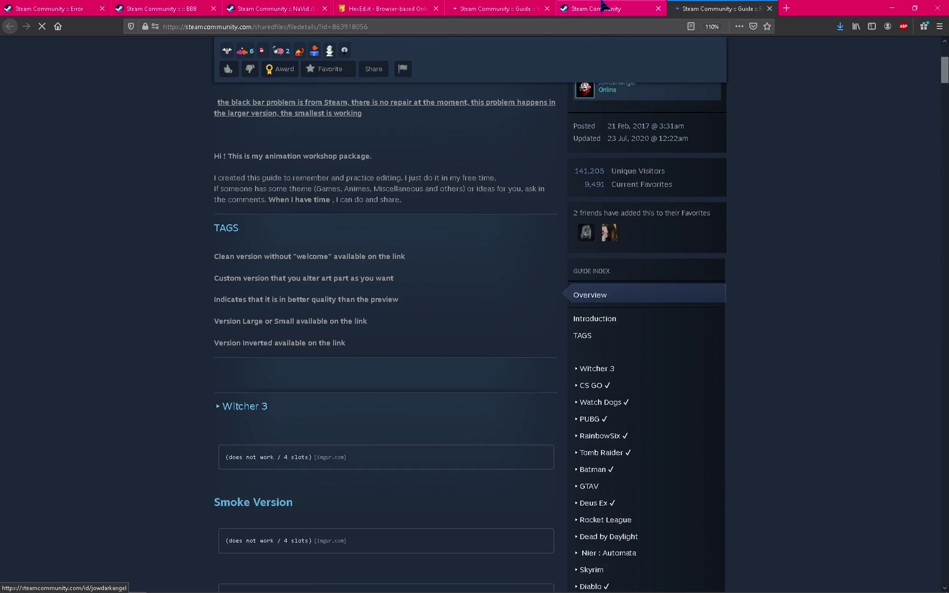
Follow the guide's imgur links to the Watch Dogs and CS GO 5 slots albums
left_click(602, 6)
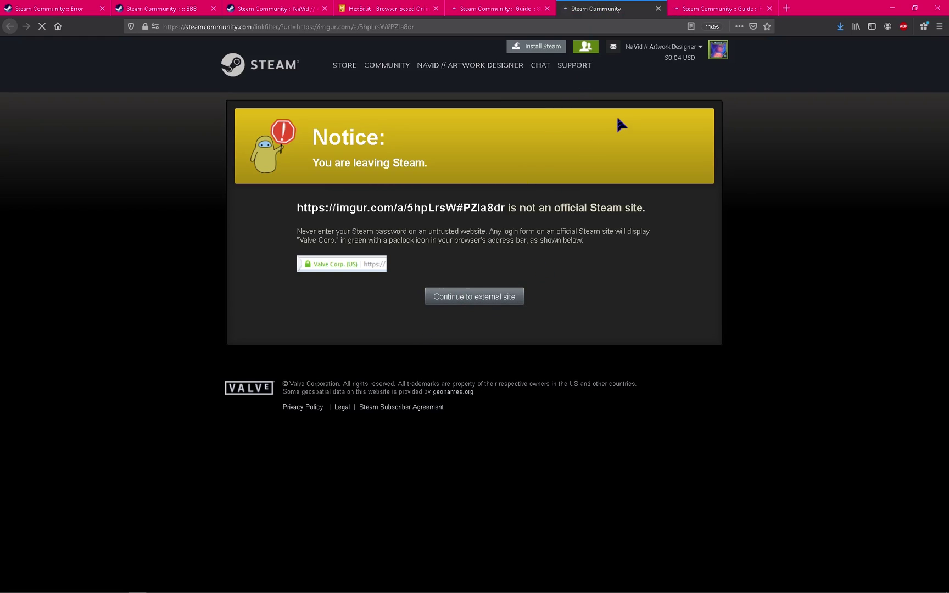
key("ctrl+Tab")
scroll(366, 265, "down", 6)
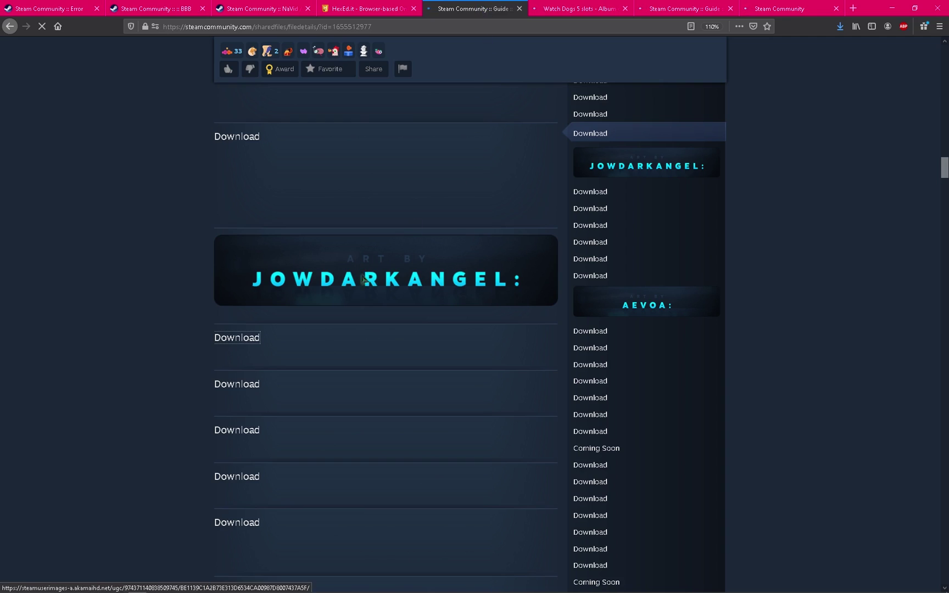
left_click(588, 4)
left_click(763, 6)
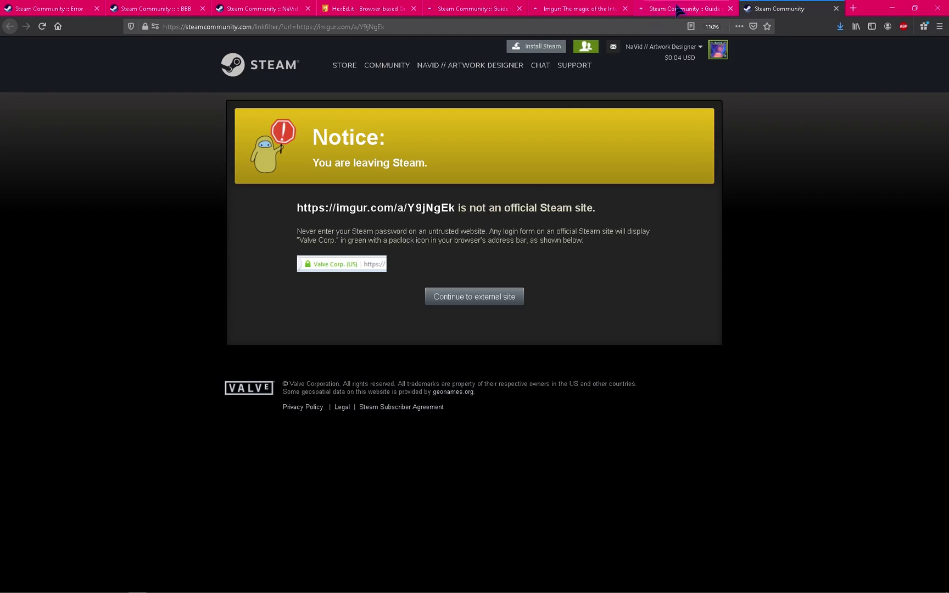
left_click(685, 8)
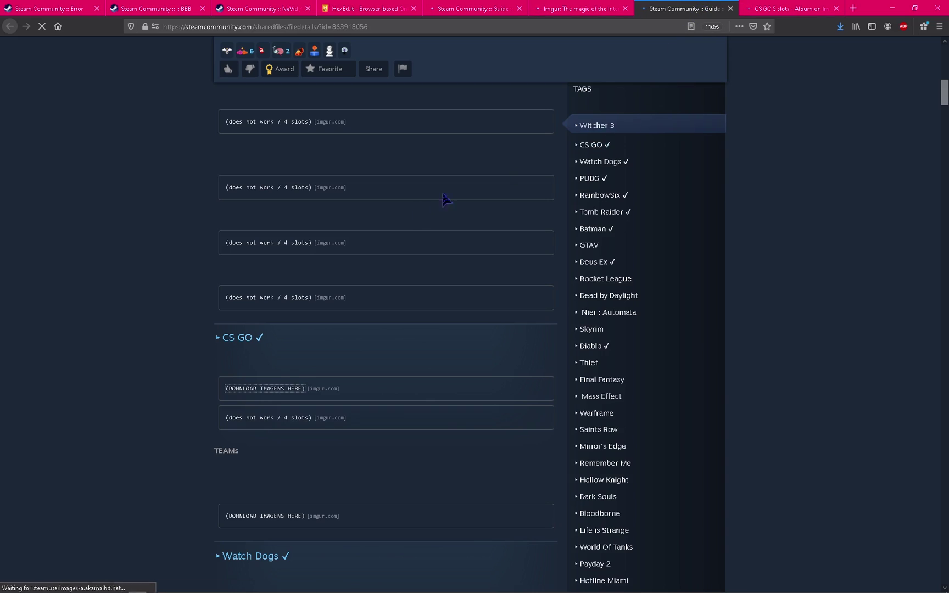
Save the Clear GIF from the CS GO 5 slots album to Downloads as 'welcome'
left_click(422, 211)
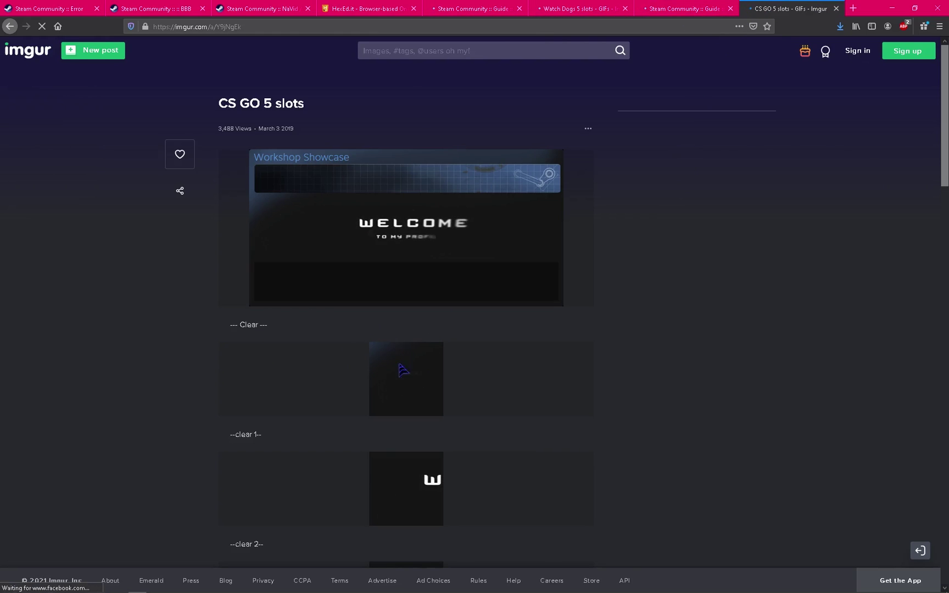
scroll(394, 377, "down", 5)
scroll(390, 383, "up", 3)
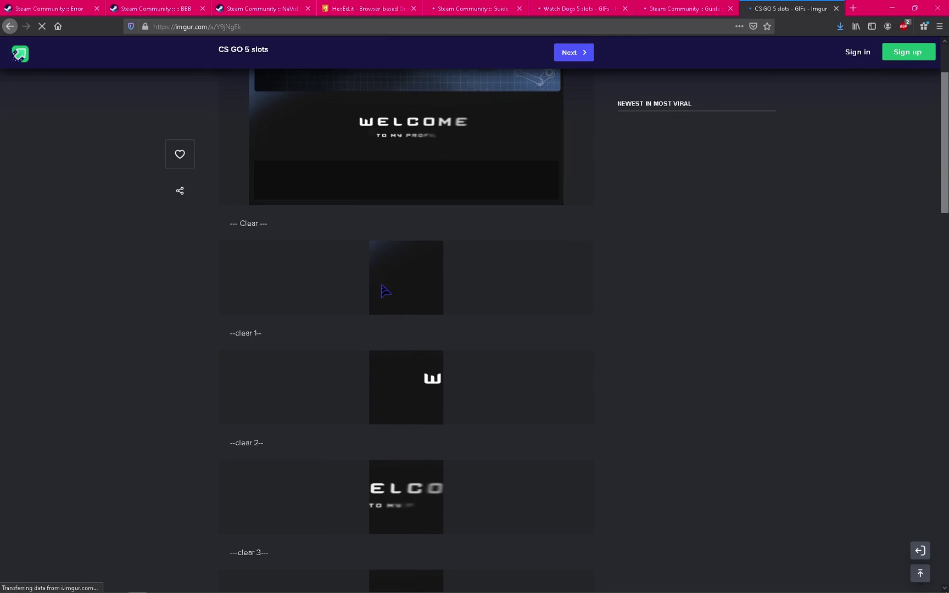
scroll(511, 247, "up", 2)
right_click(401, 385)
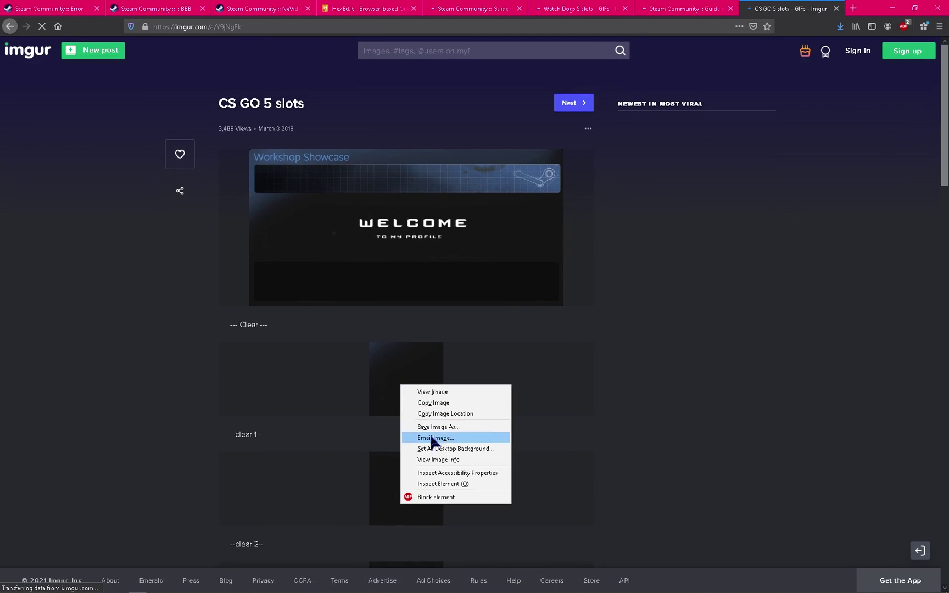
left_click(442, 426)
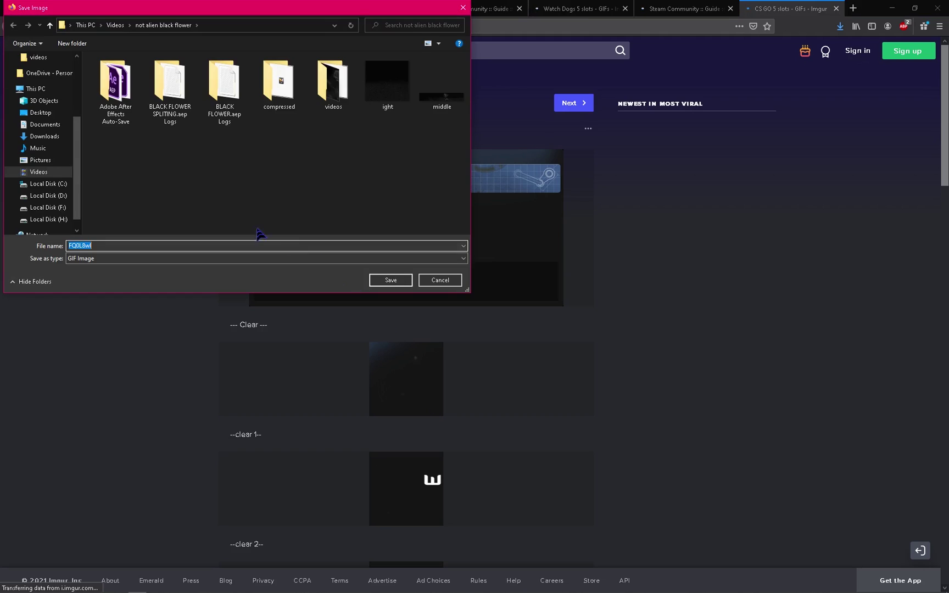
left_click(43, 136)
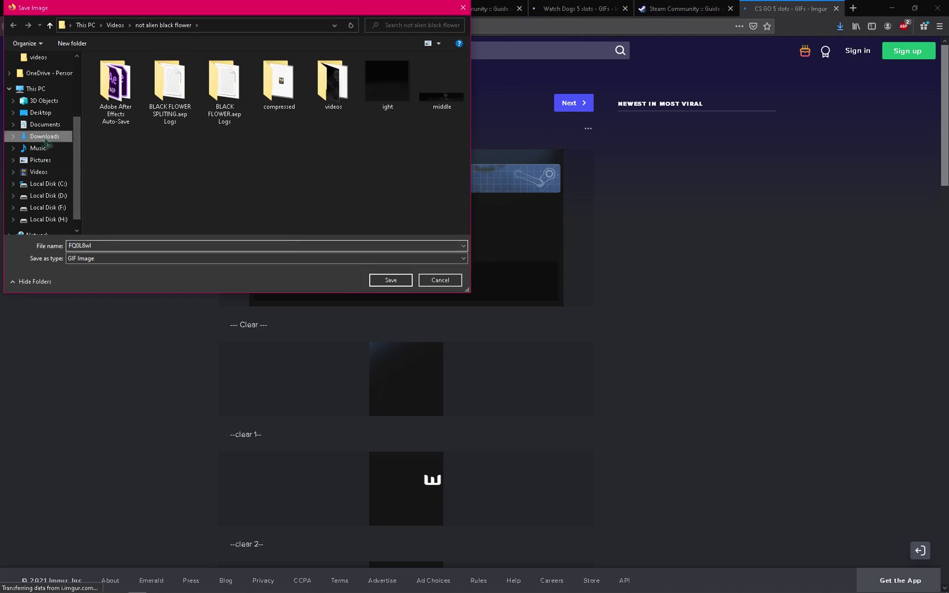
left_click(162, 245)
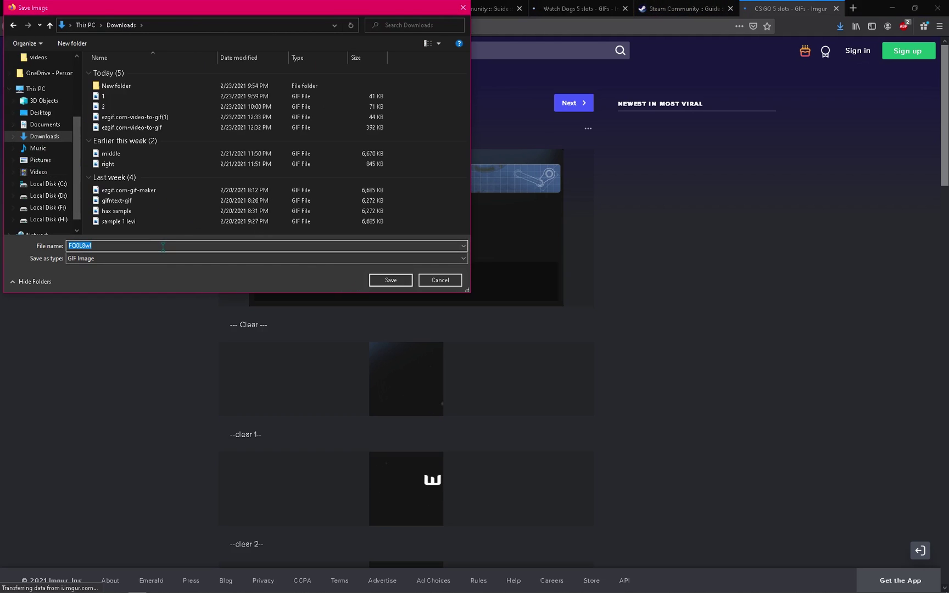
type("welcome")
key("Return")
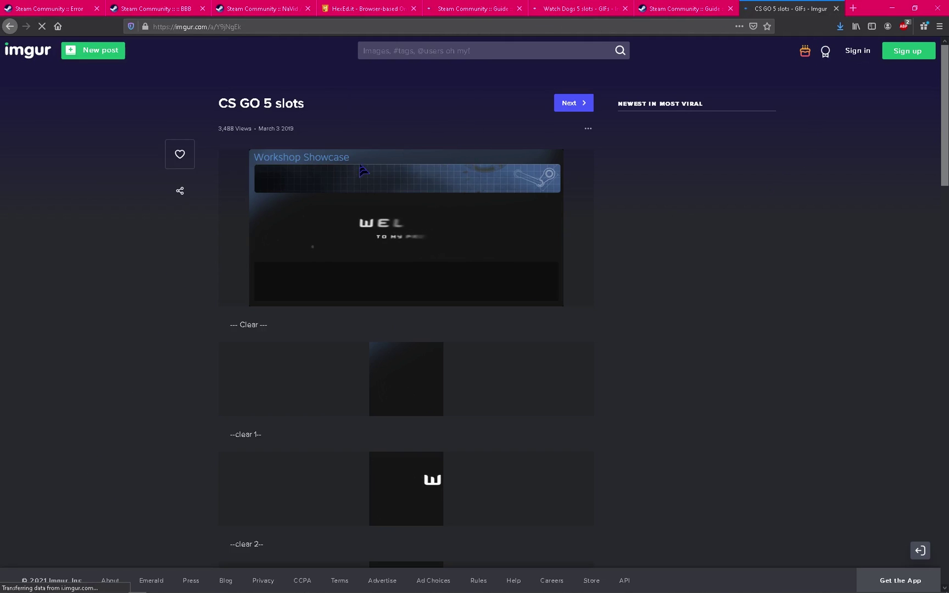
left_click(368, 10)
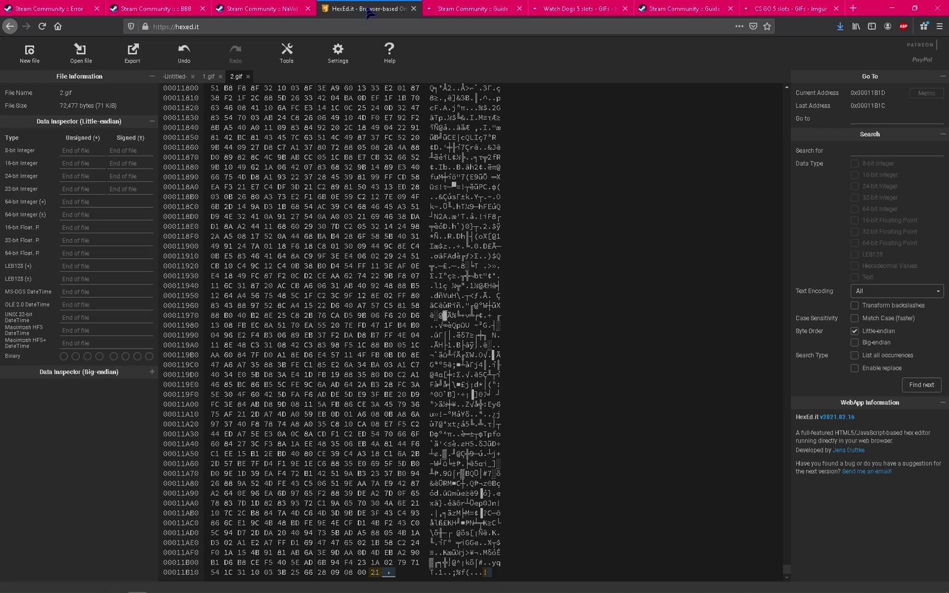
Open test me.gif from Downloads in HexEd.it
left_click(95, 55)
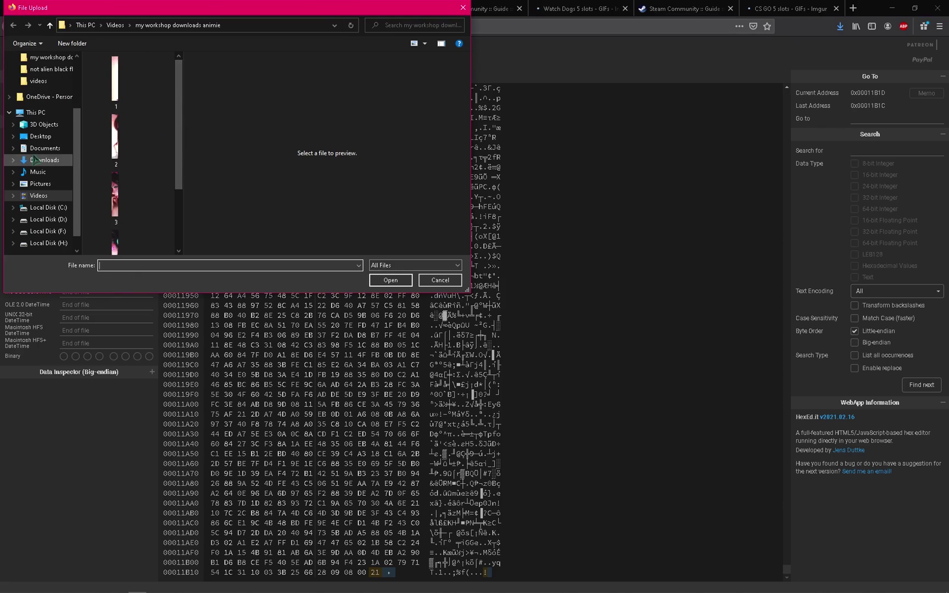
left_click(34, 160)
left_click(111, 158)
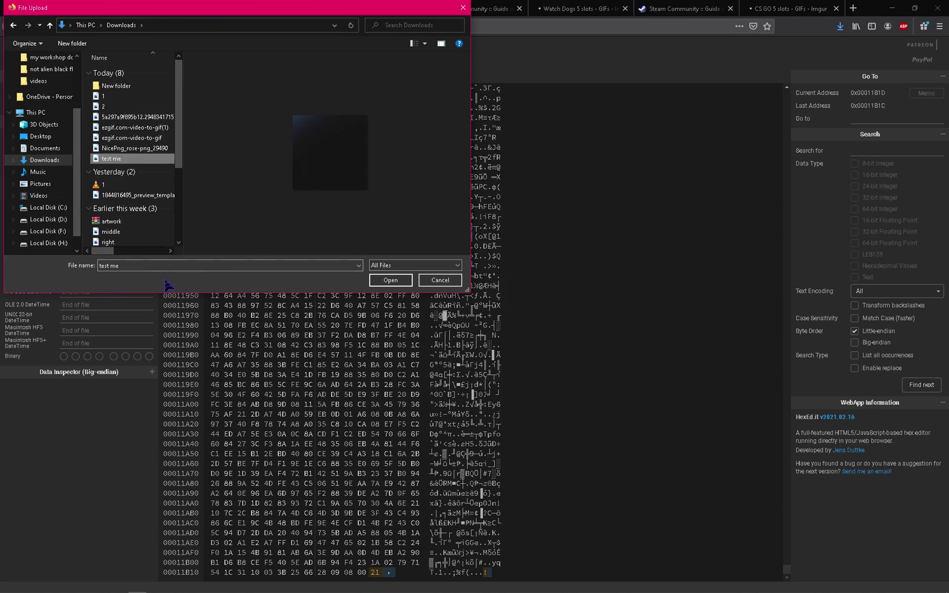
key("Return")
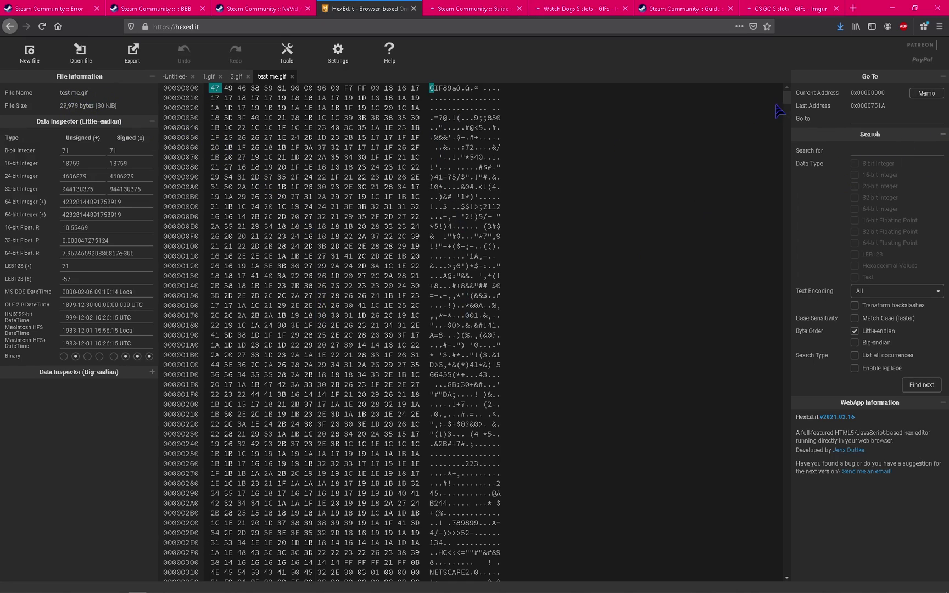
Overwrite the file's last byte 3B with 21 and export the edited GIF to disk
left_click_drag(787, 104, 787, 568)
left_click(349, 572)
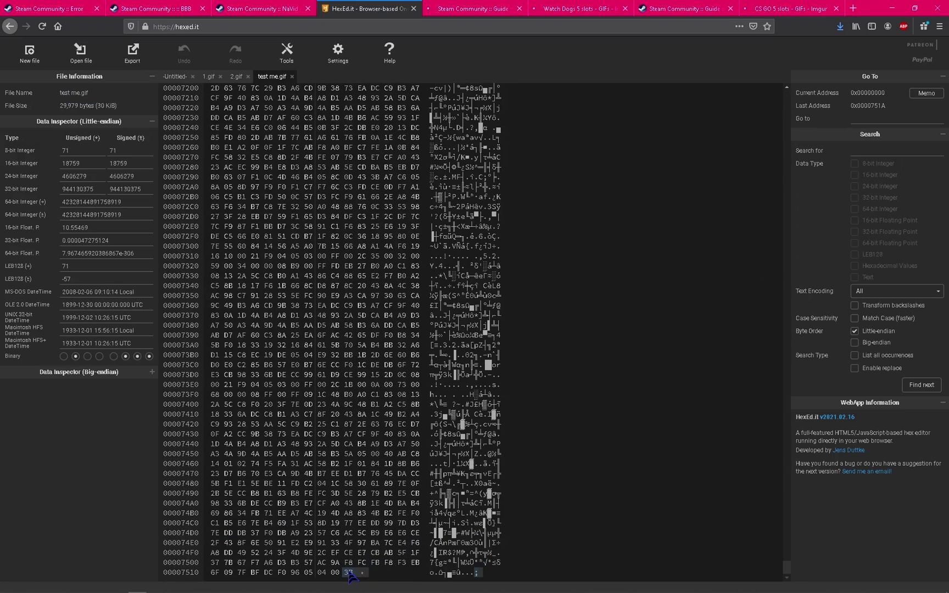
left_click(349, 572)
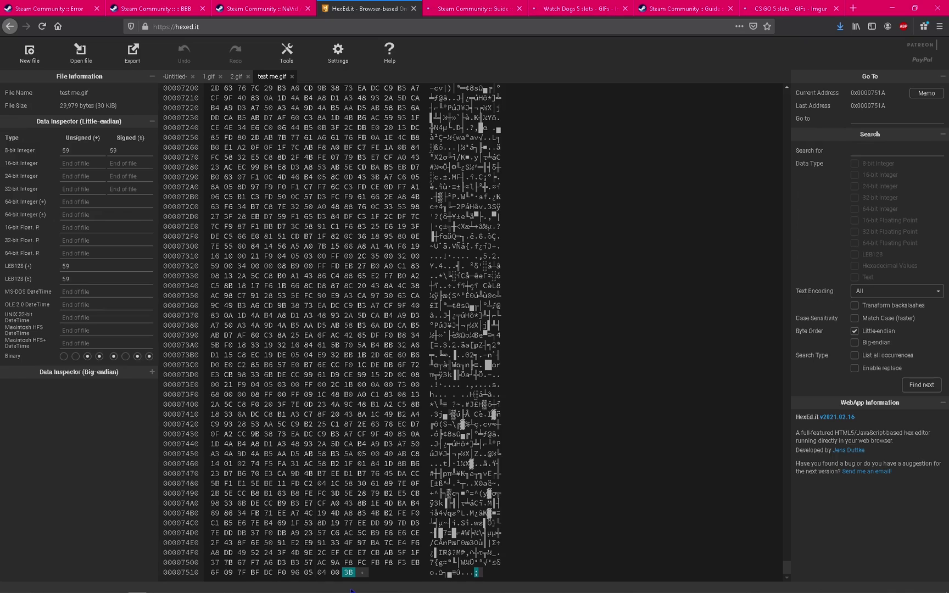
type("21")
left_click(132, 55)
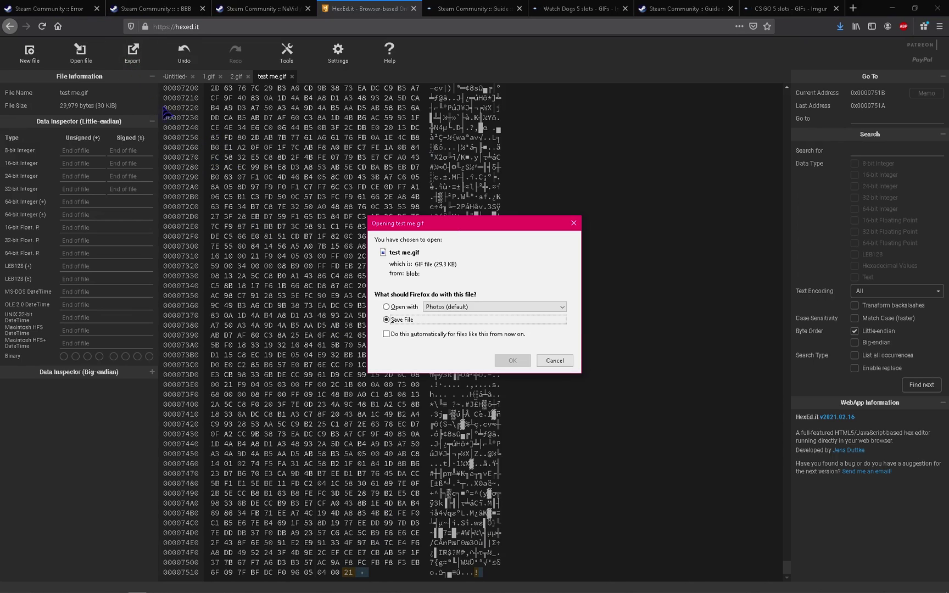
left_click(512, 361)
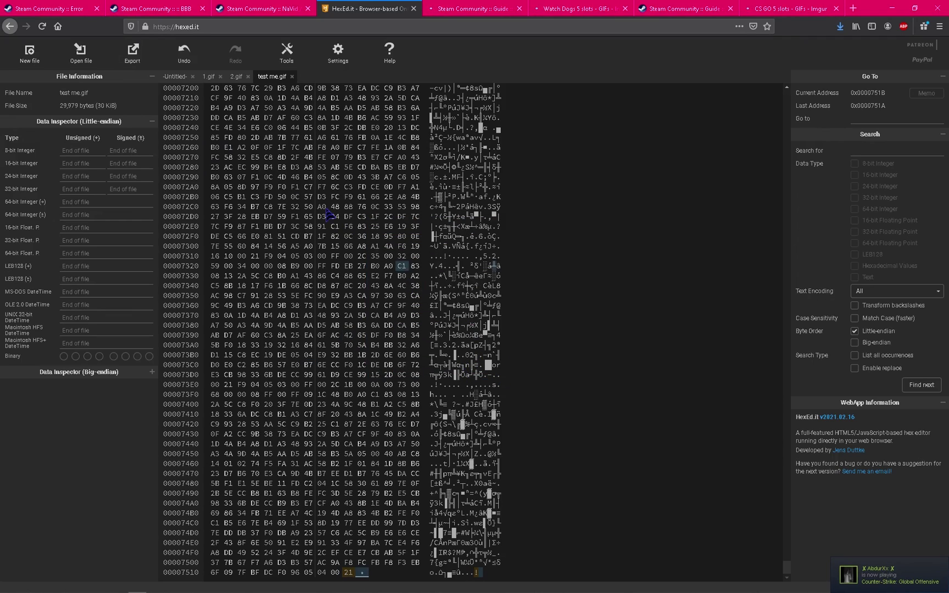
left_click(236, 4)
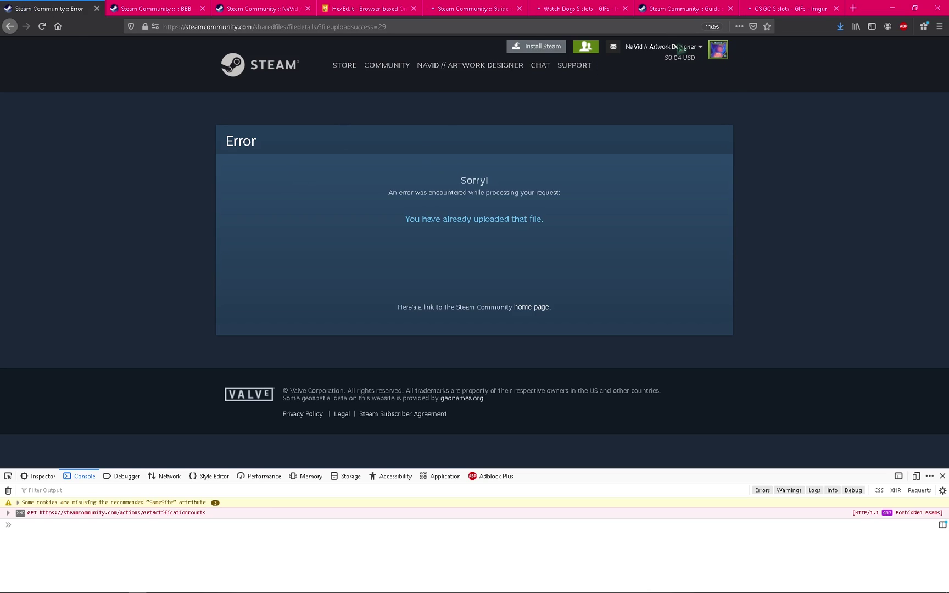
On the Steam Artwork tab, start a new Not Game Specific artwork upload
left_click(675, 8)
left_click(577, 9)
left_click(384, 7)
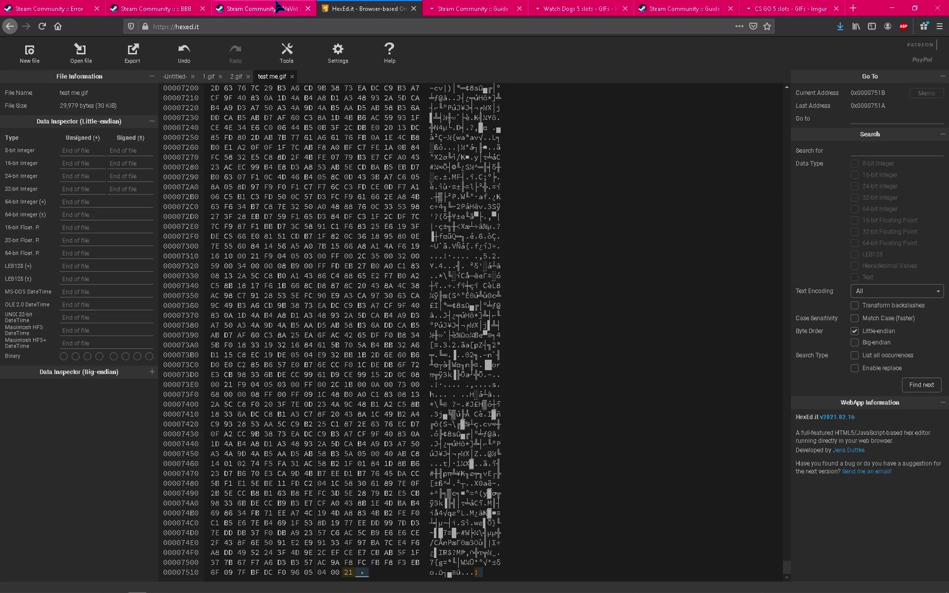
key("ctrl+shift+Tab")
left_click(632, 176)
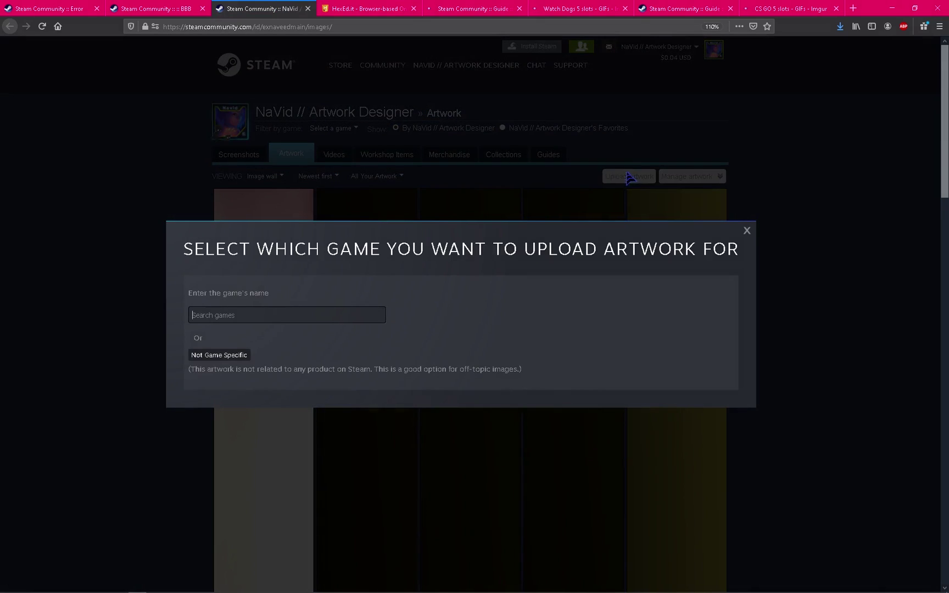
left_click(204, 358)
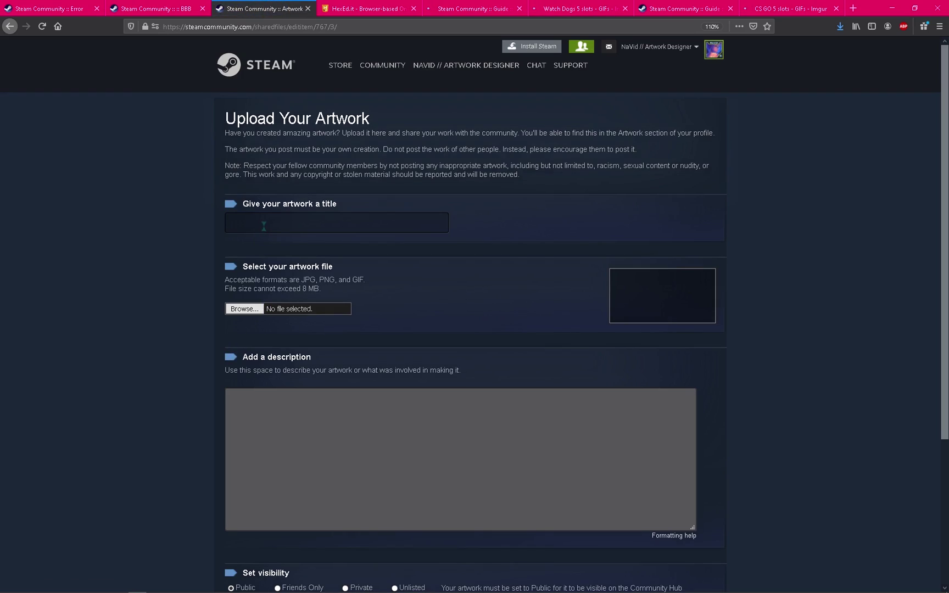
Attach test me(1).gif from Downloads as the artwork file, leaving the title empty
left_click(250, 222)
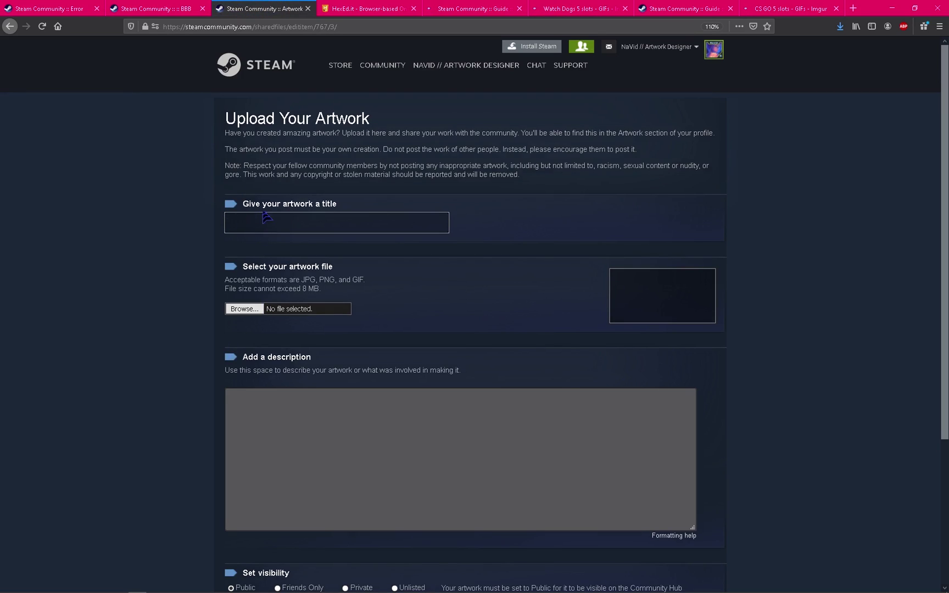
left_click(494, 250)
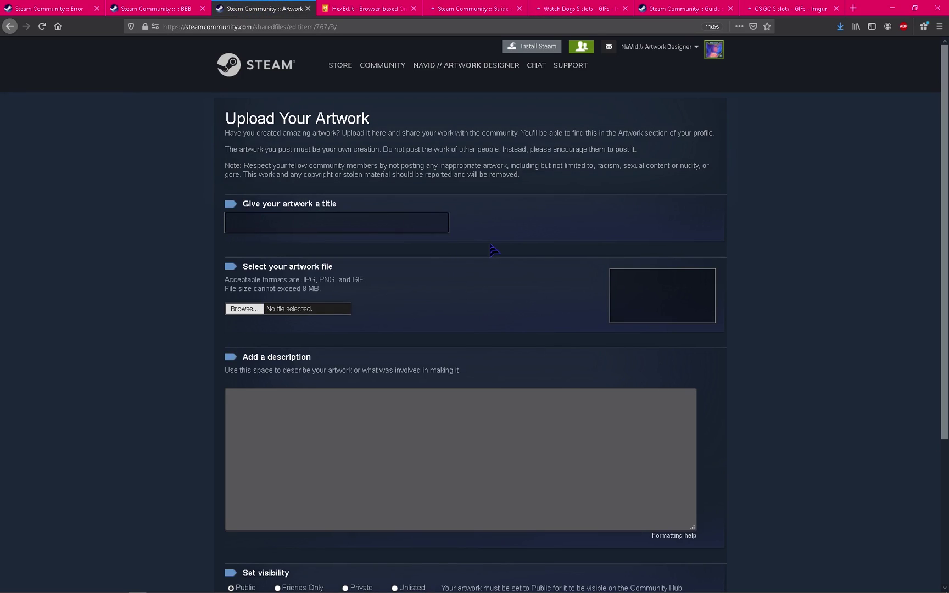
left_click(262, 309)
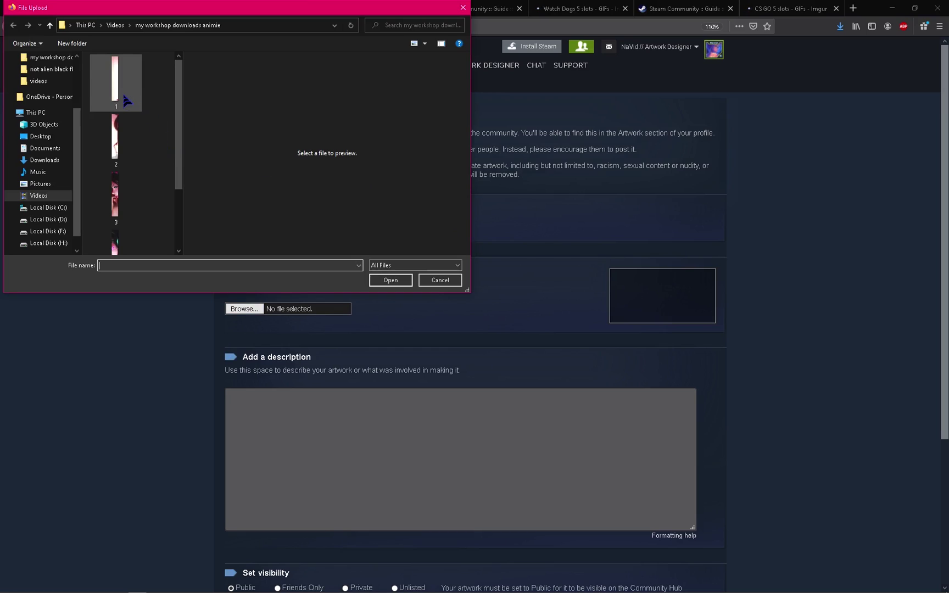
left_click(44, 159)
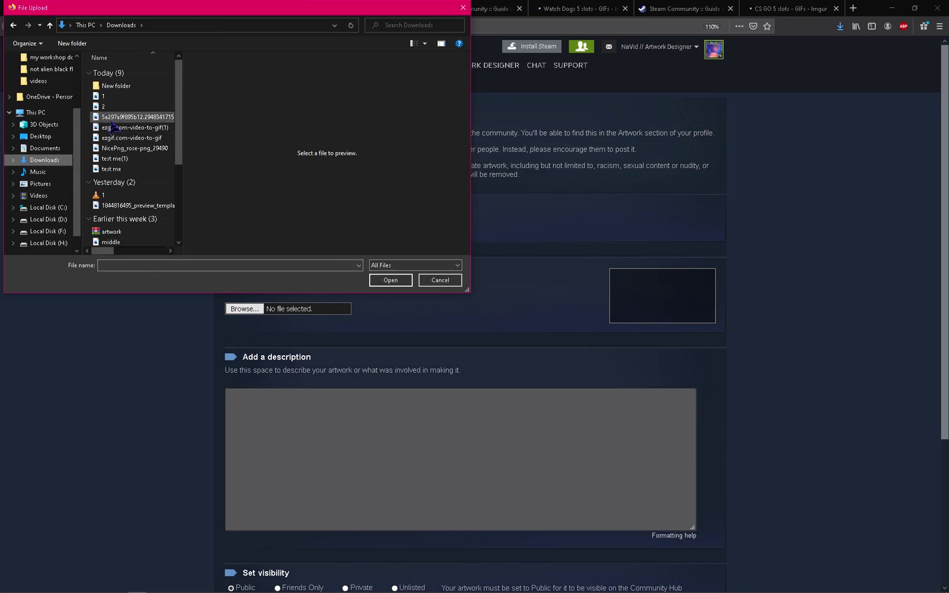
left_click(148, 265)
type("te")
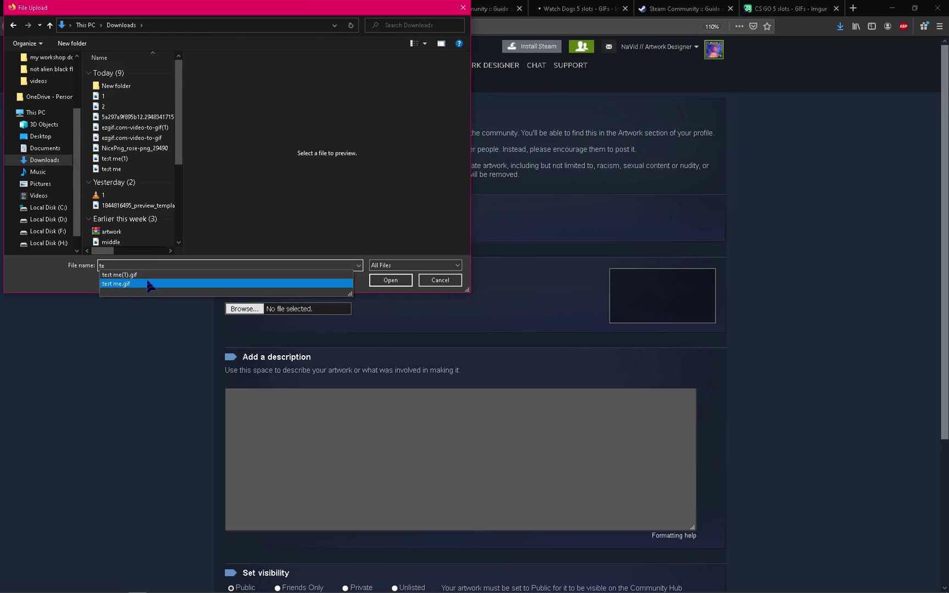
left_click(214, 283)
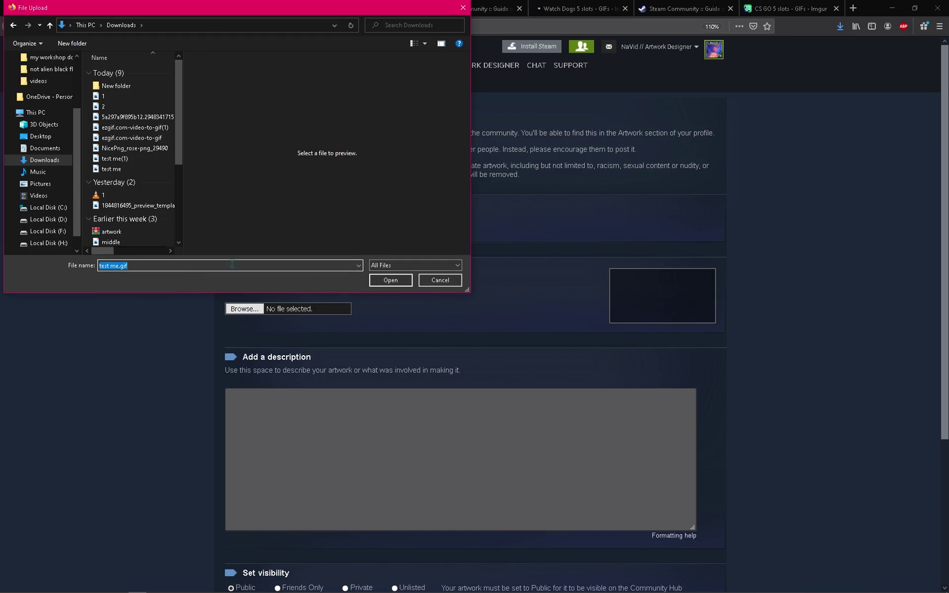
type("ty")
key("BackSpace")
key("BackSpace")
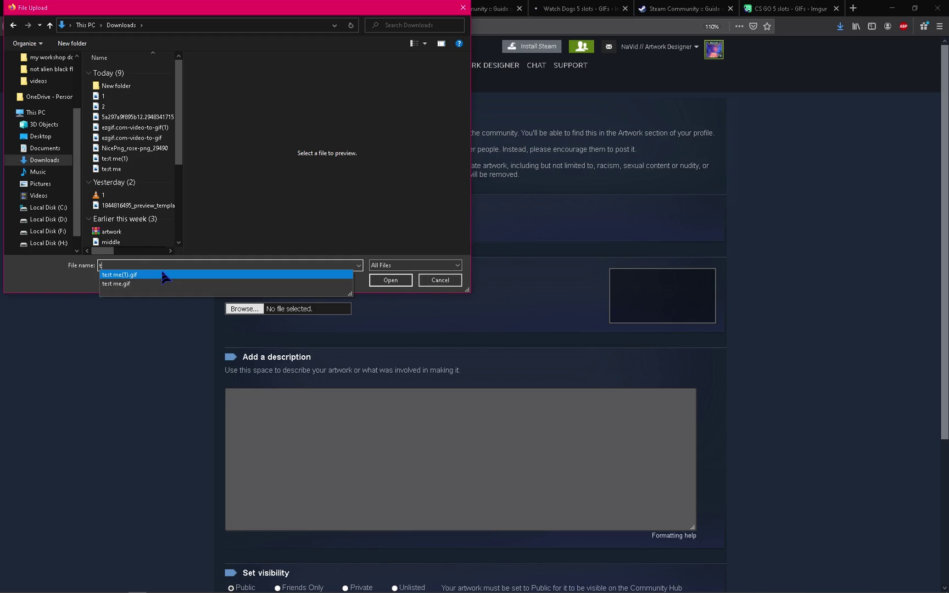
left_click(346, 276)
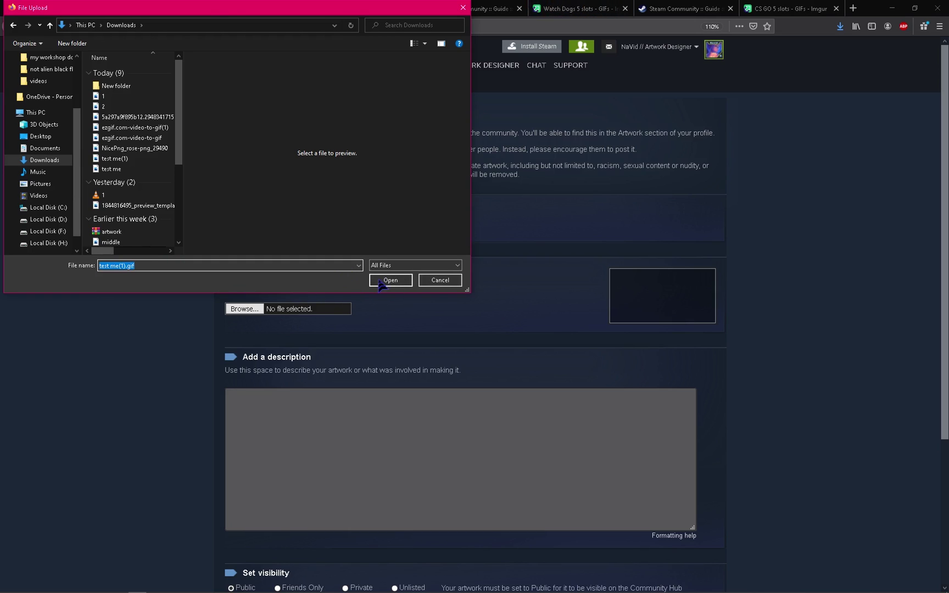
left_click(391, 281)
key("ctrl+shift+k")
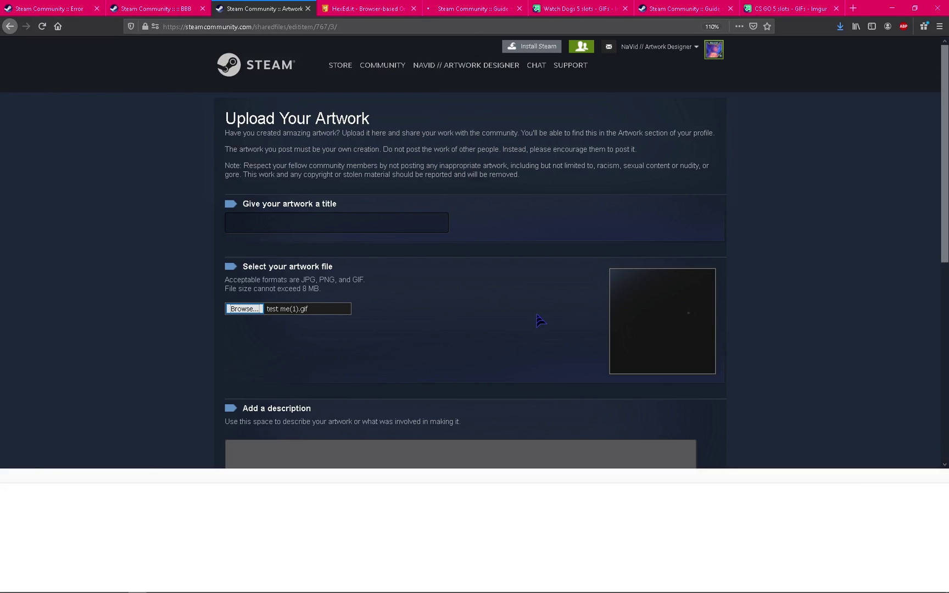
Run the jQuery command setting consumer_app_id 480, file_type 0 and visibility 0, twice
type("$J('[name=consumer_app_id]').val(480);$J('[name=file_type]').val(0);$J('[name=visibility]').val(0);")
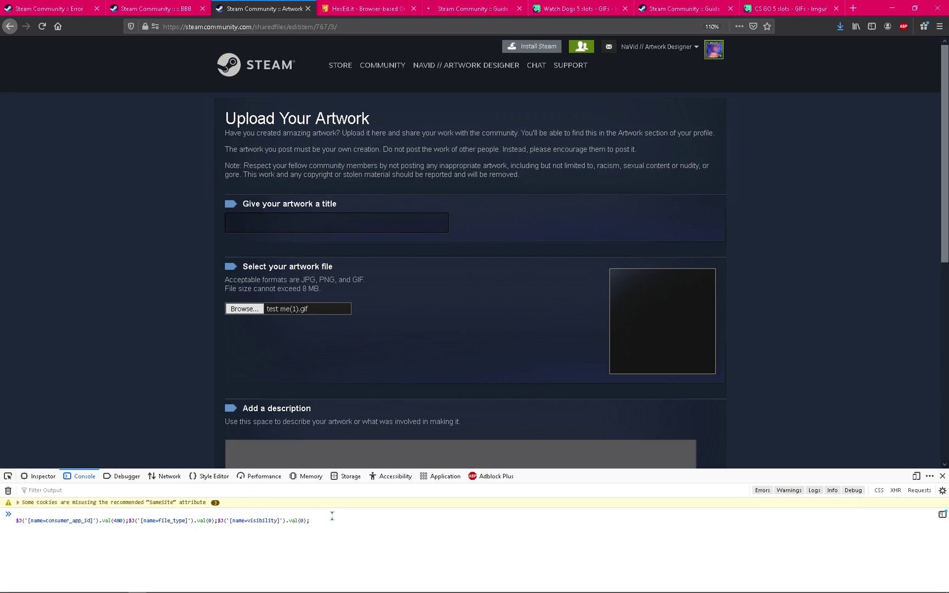
key("Return")
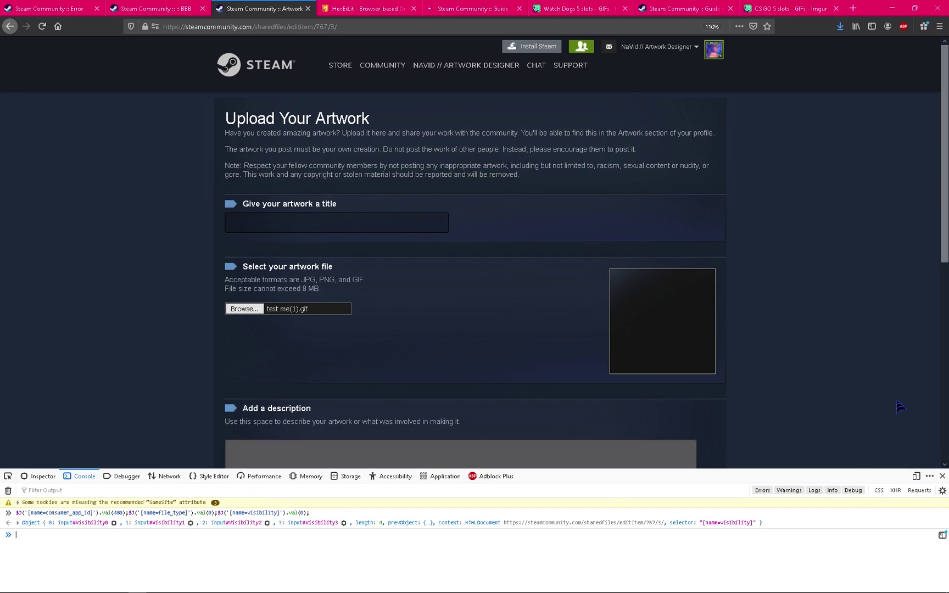
right_click(768, 305)
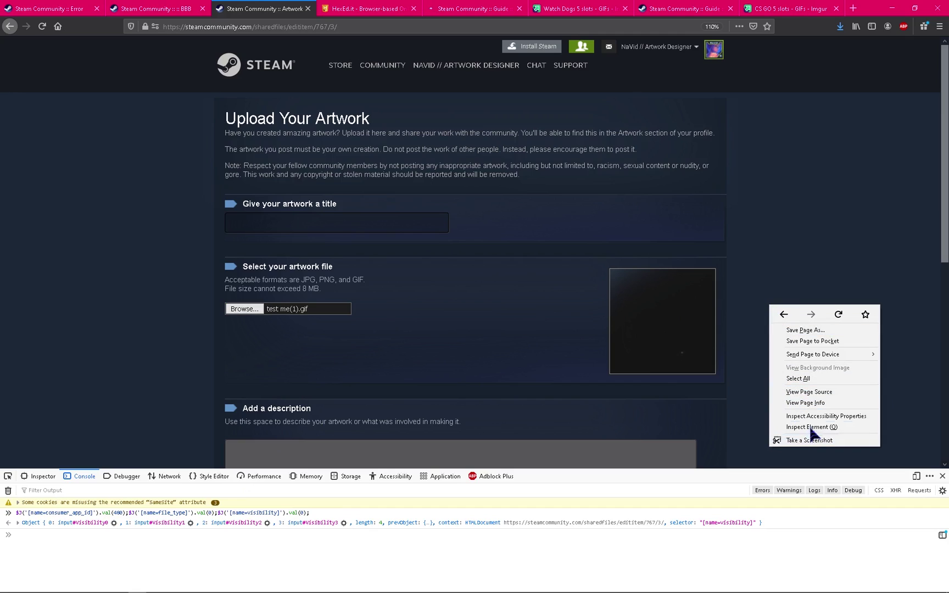
left_click(808, 427)
left_click(85, 477)
left_click(59, 536)
type("$J('[name=consumer_app_id]').val(480);$J('[name=file_type]').val(0);$J('[name=visibility]').val(0);")
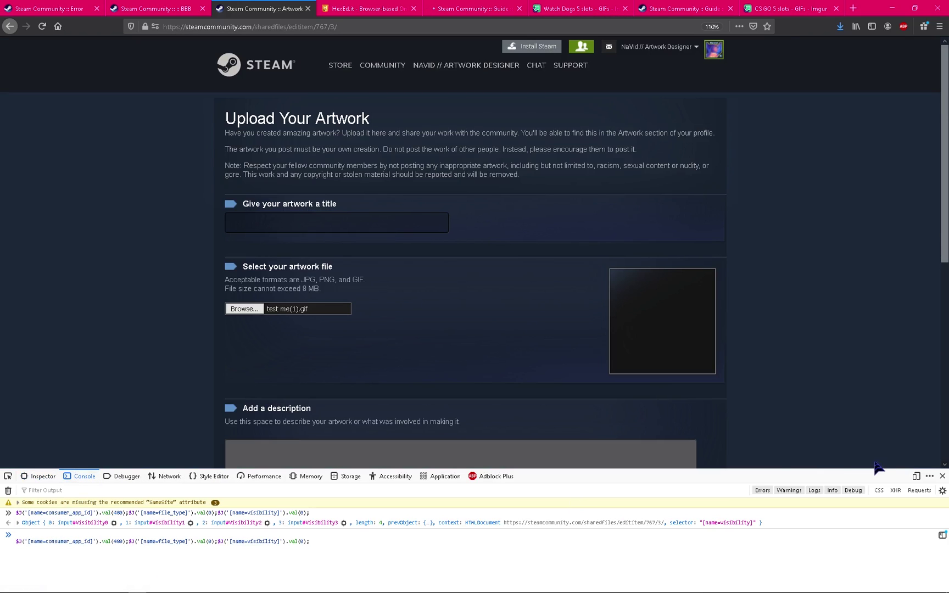
key("Return")
Close the developer tools and review the upload form as it returns to the profile page
left_click(943, 476)
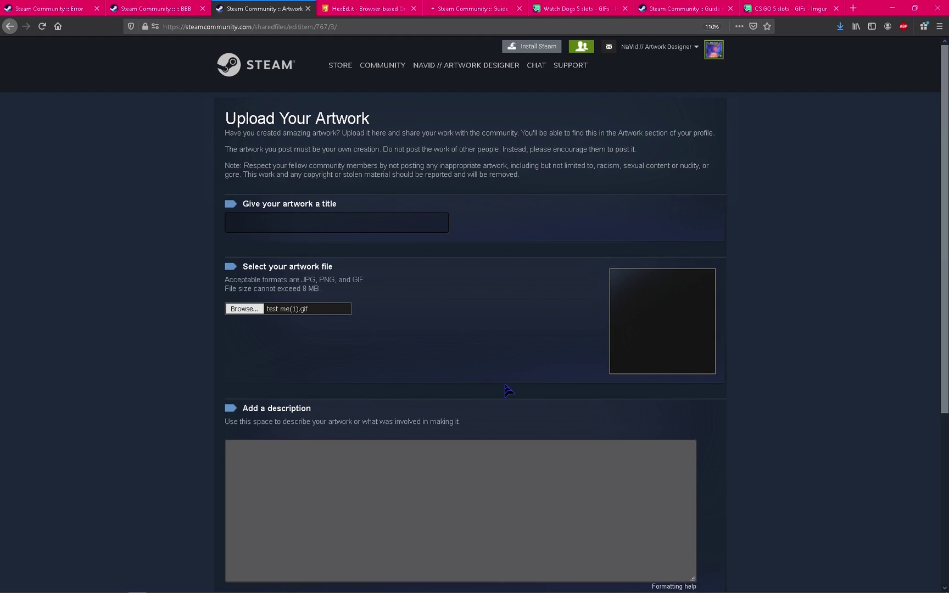
scroll(485, 395, "down", 4)
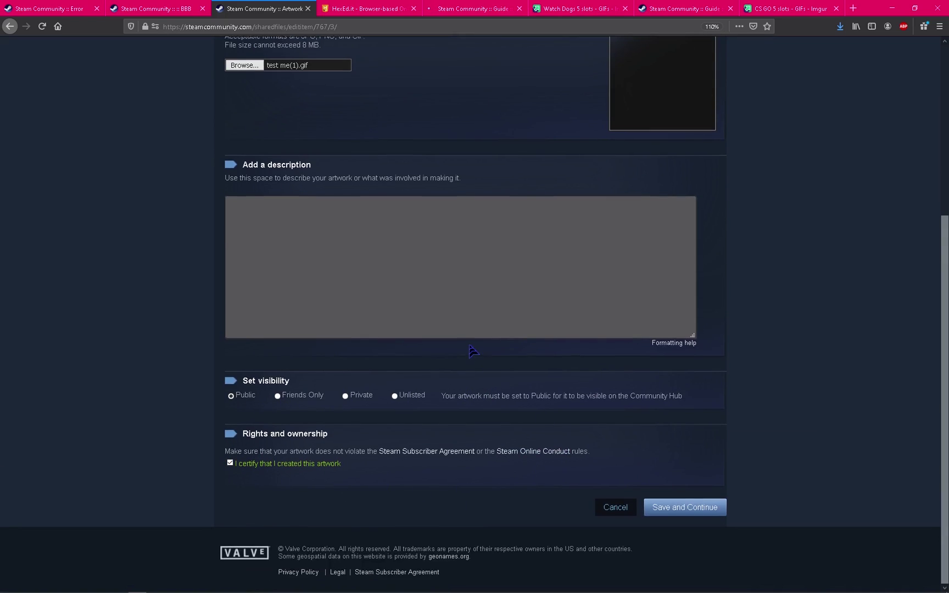
scroll(677, 539, "up", 4)
scroll(707, 568, "down", 3)
scroll(448, 381, "up", 3)
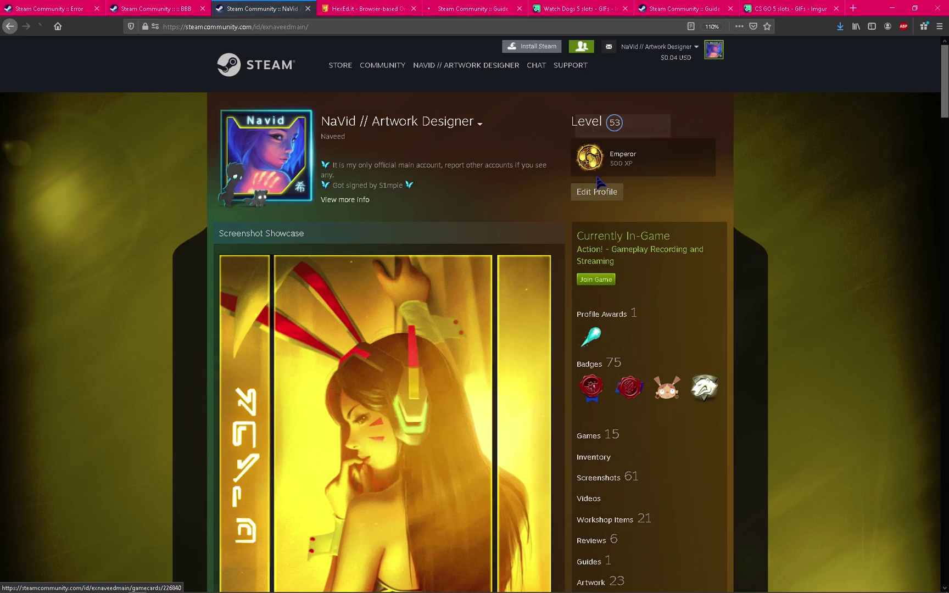
From Edit Profile showcases, open the Select An Item picker for the first Workshop Showcase slot
left_click(598, 191)
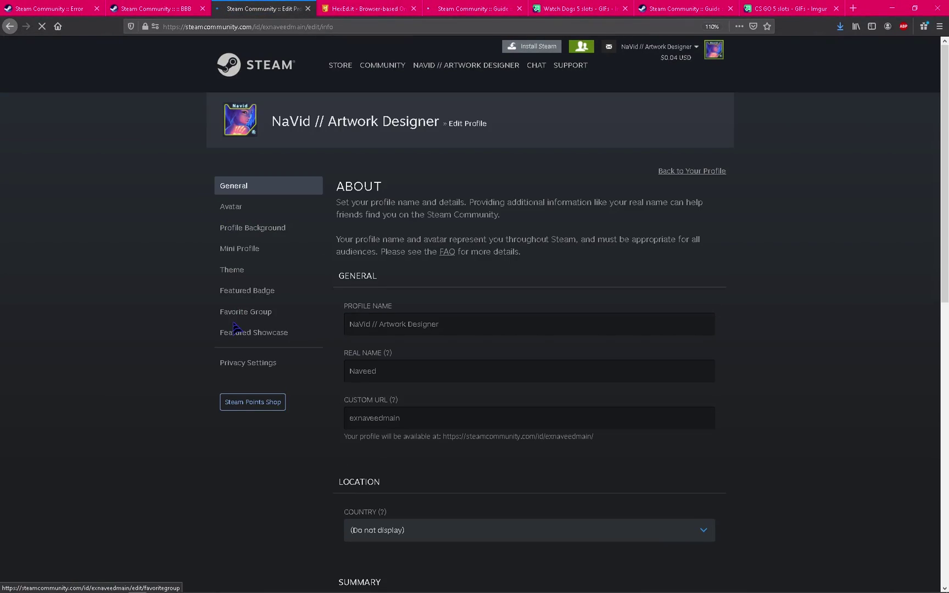
left_click(254, 333)
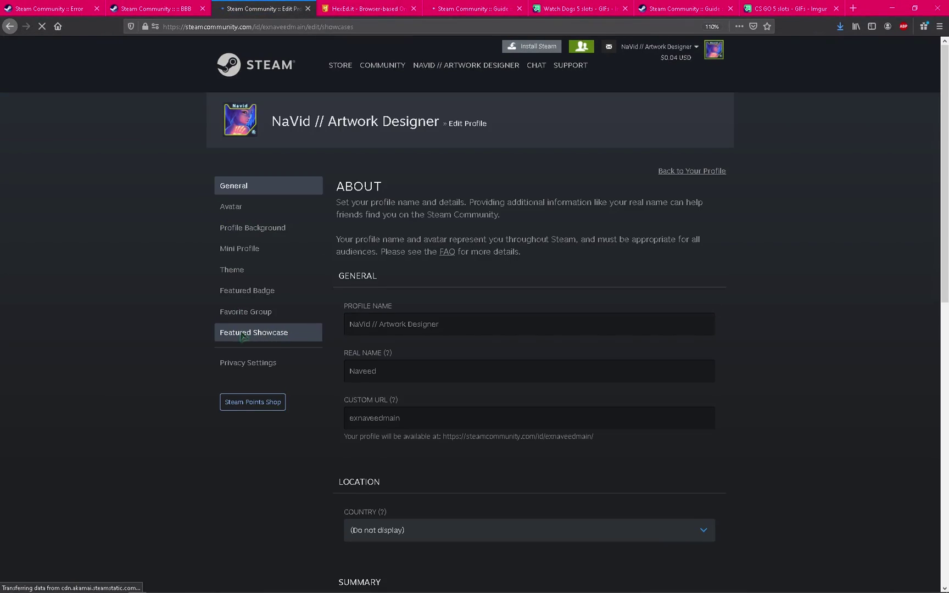
scroll(682, 433, "down", 15)
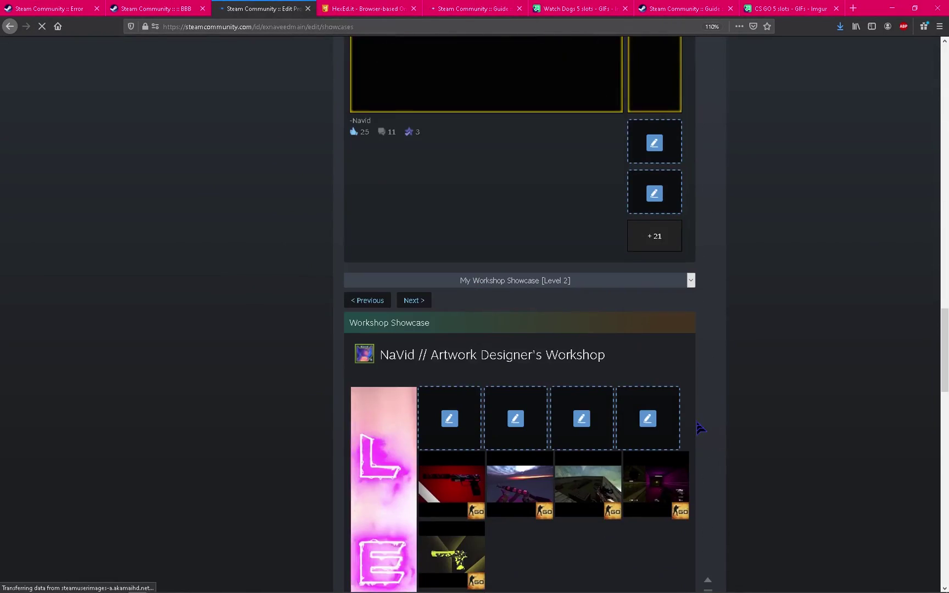
scroll(692, 424, "up", 7)
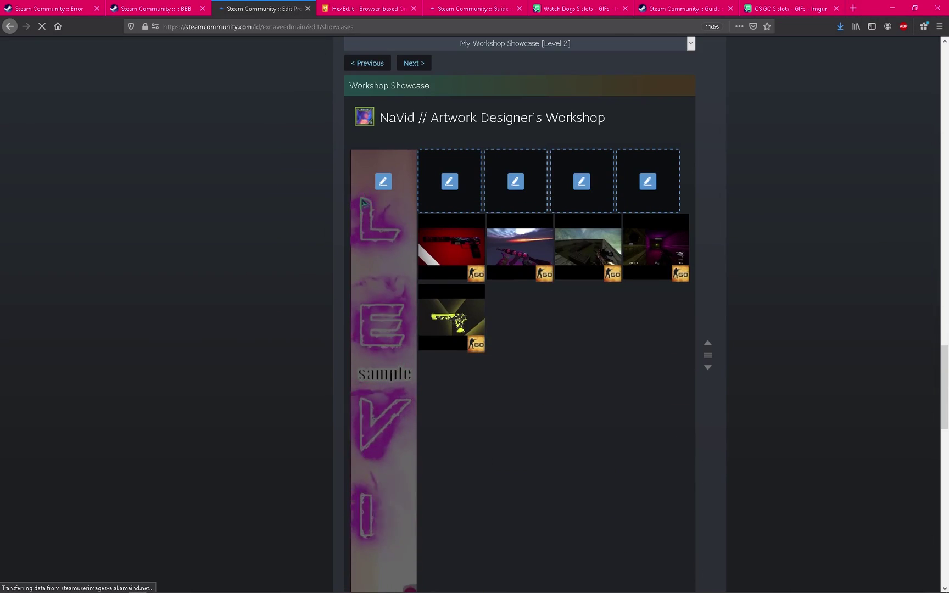
left_click(391, 193)
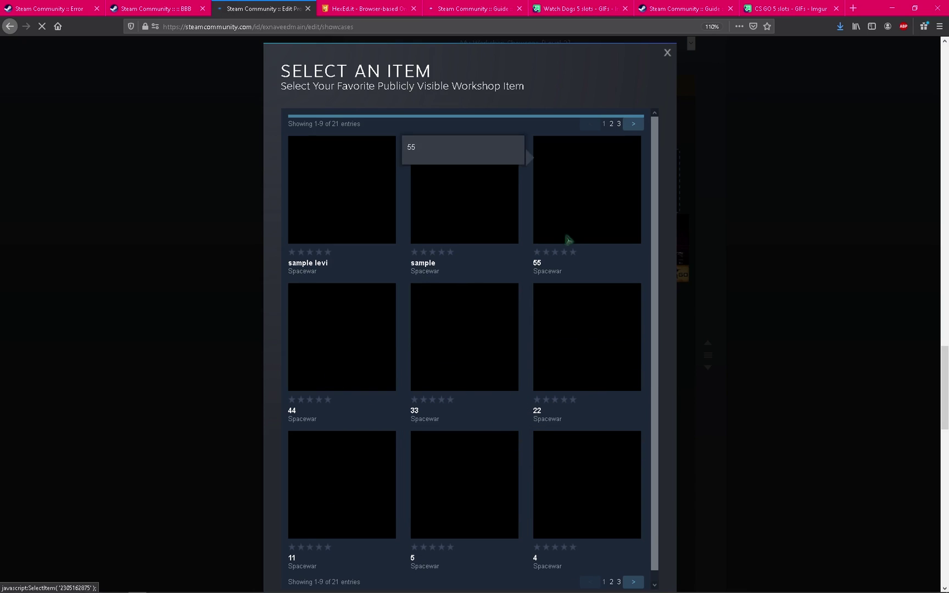
Place items 11 and 22 into the first Workshop Showcase slots
left_click(354, 502)
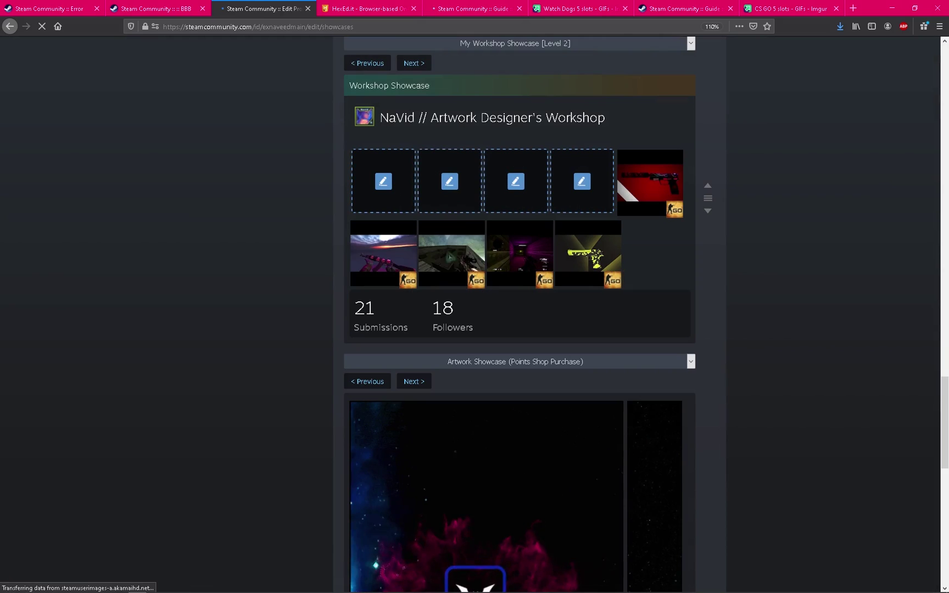
left_click(396, 192)
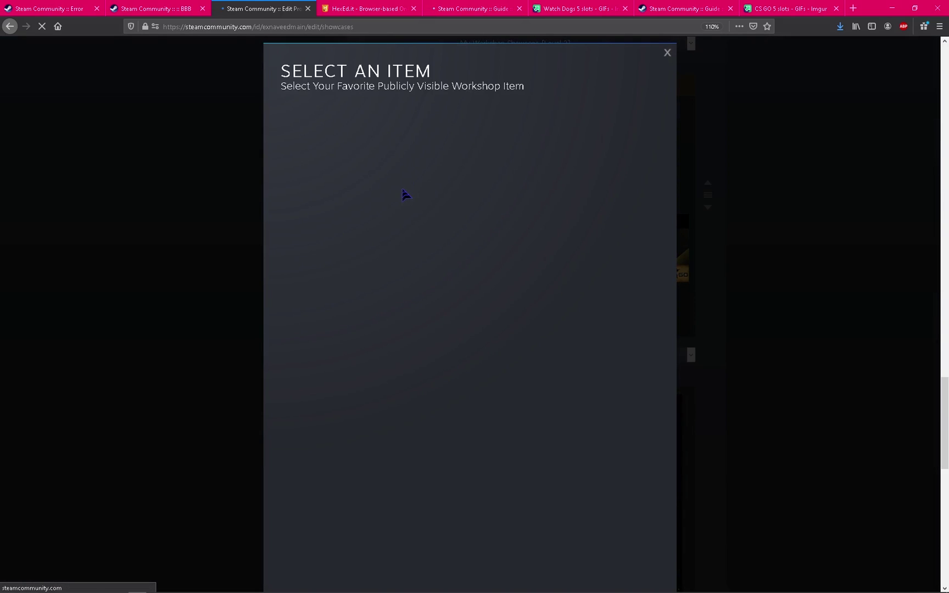
left_click(347, 227)
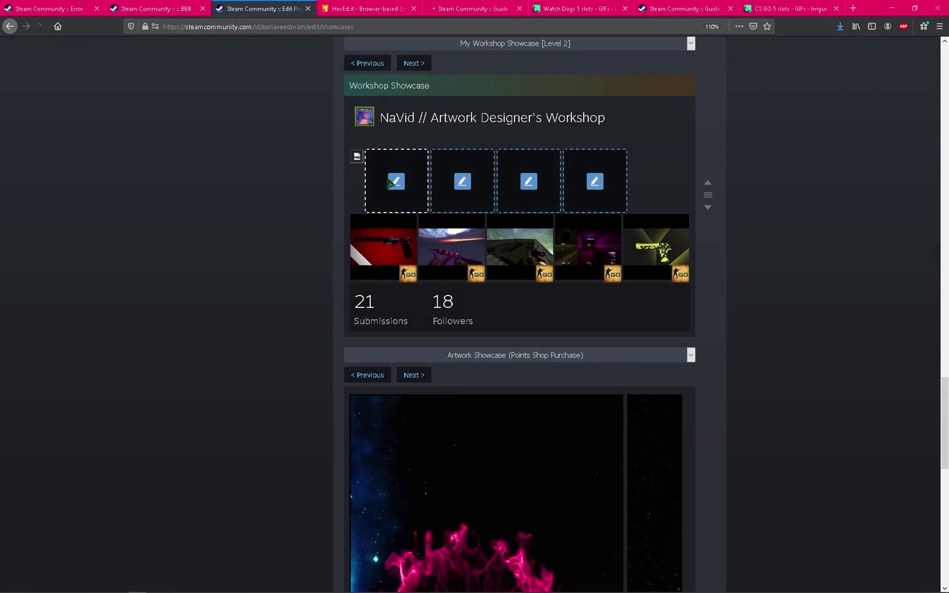
left_click(397, 187)
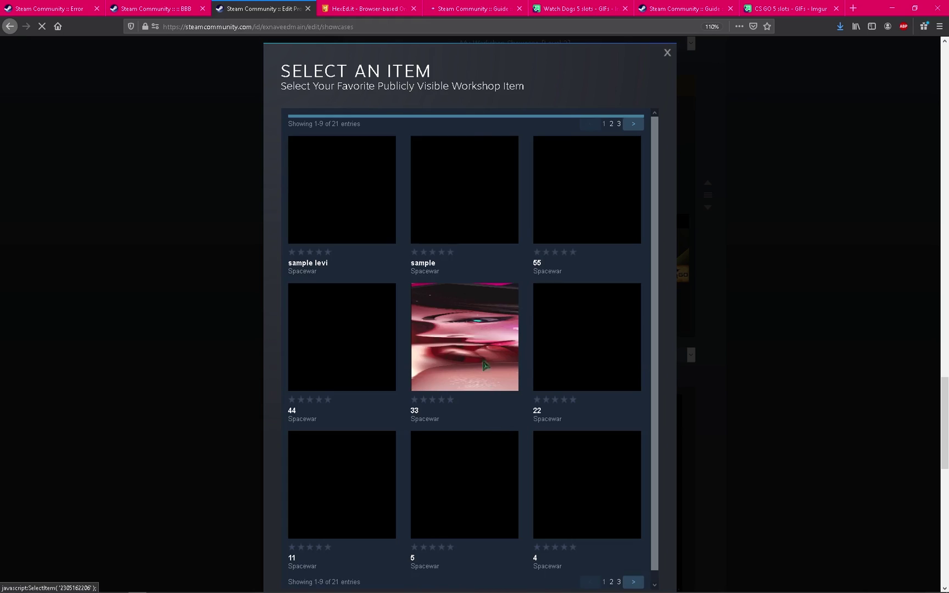
left_click(604, 376)
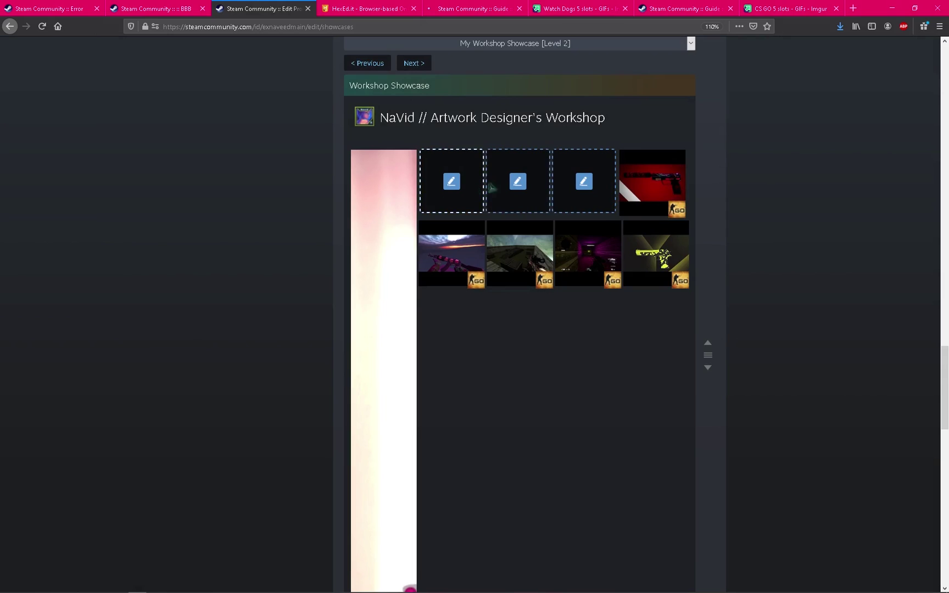
Fill the remaining three showcase slots with items 33, 44 and 55
left_click(463, 182)
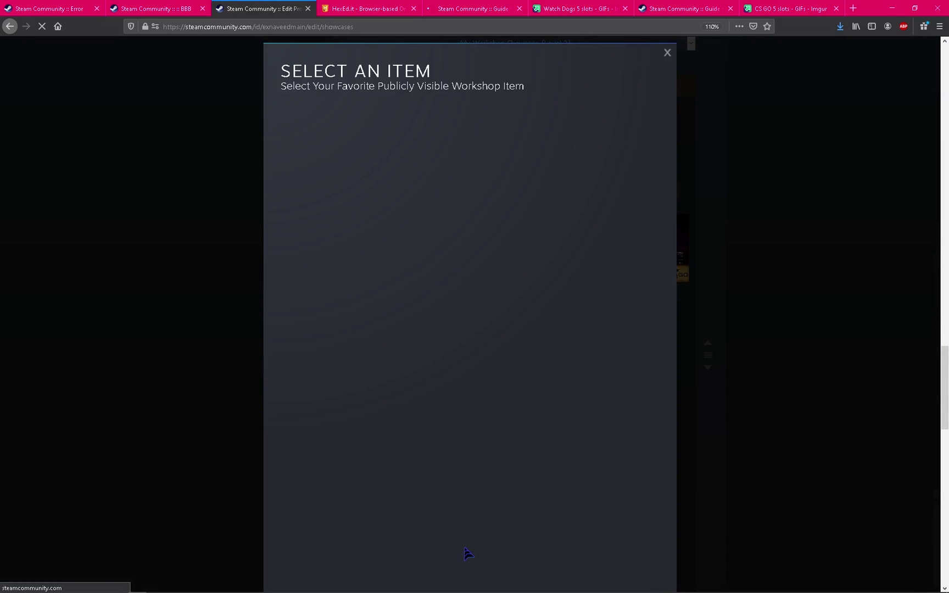
left_click(462, 373)
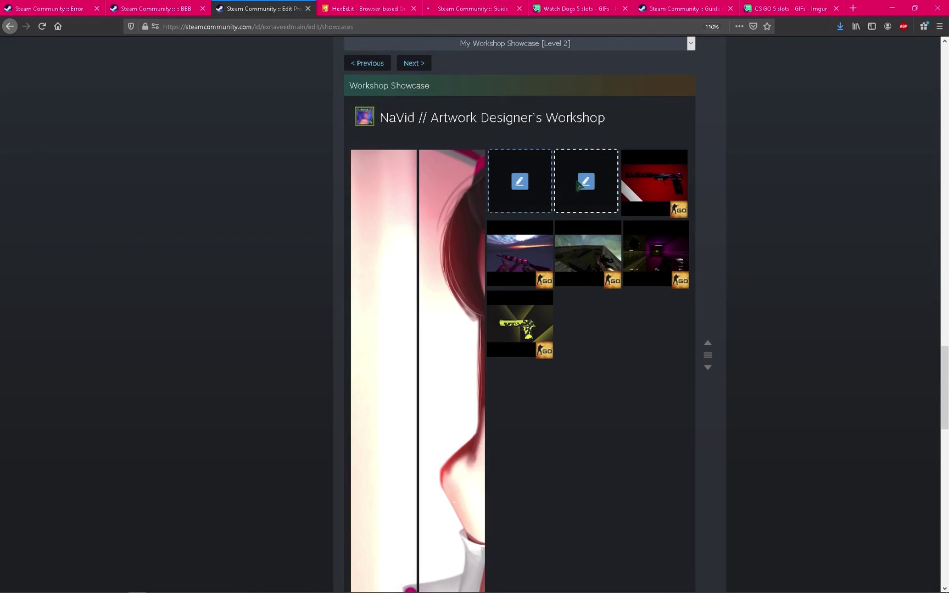
left_click(532, 181)
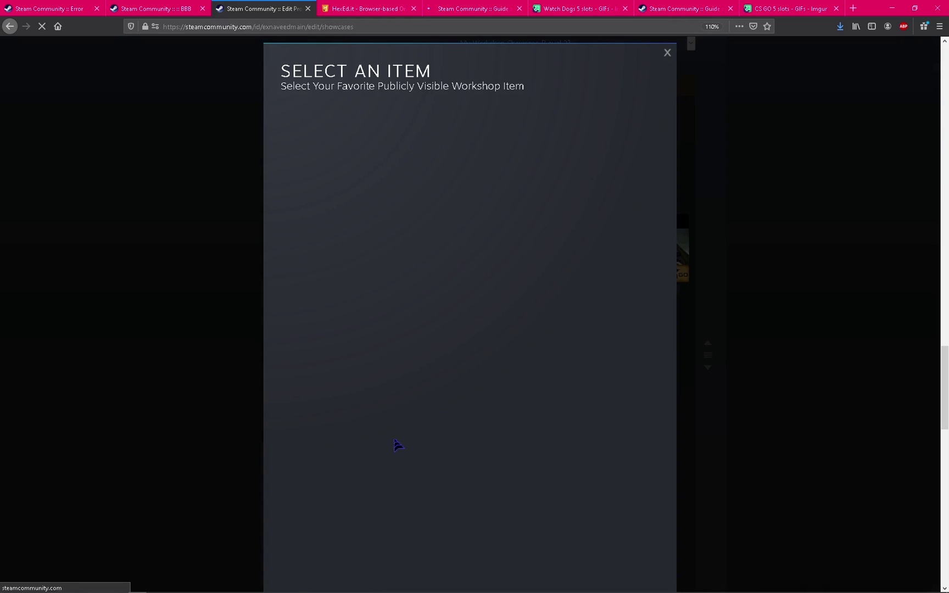
left_click(332, 354)
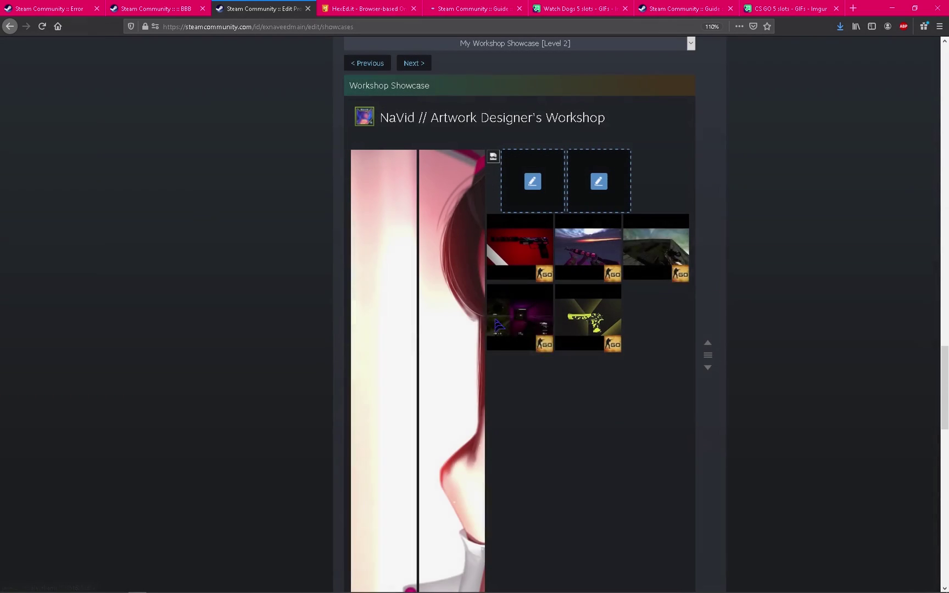
left_click(599, 183)
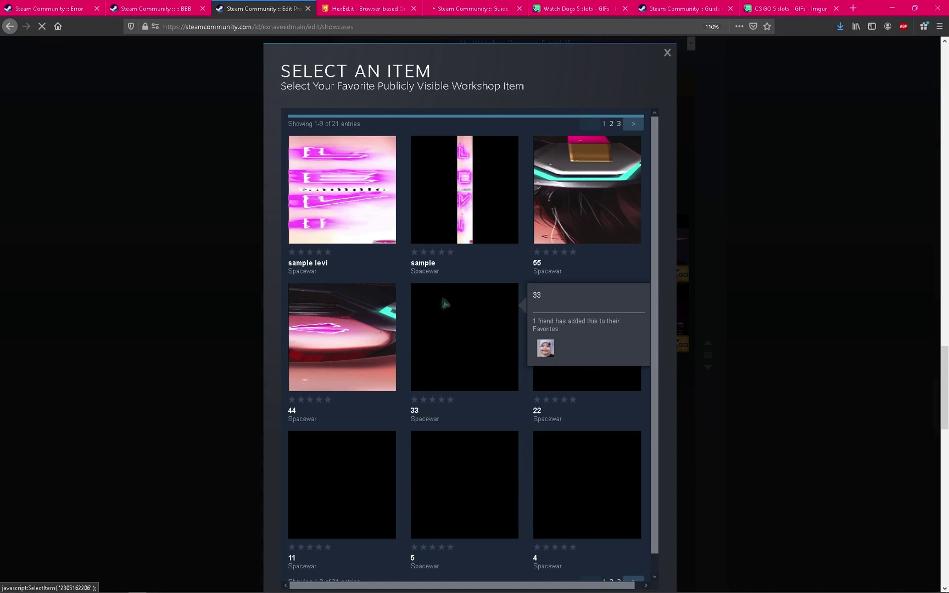
left_click(576, 254)
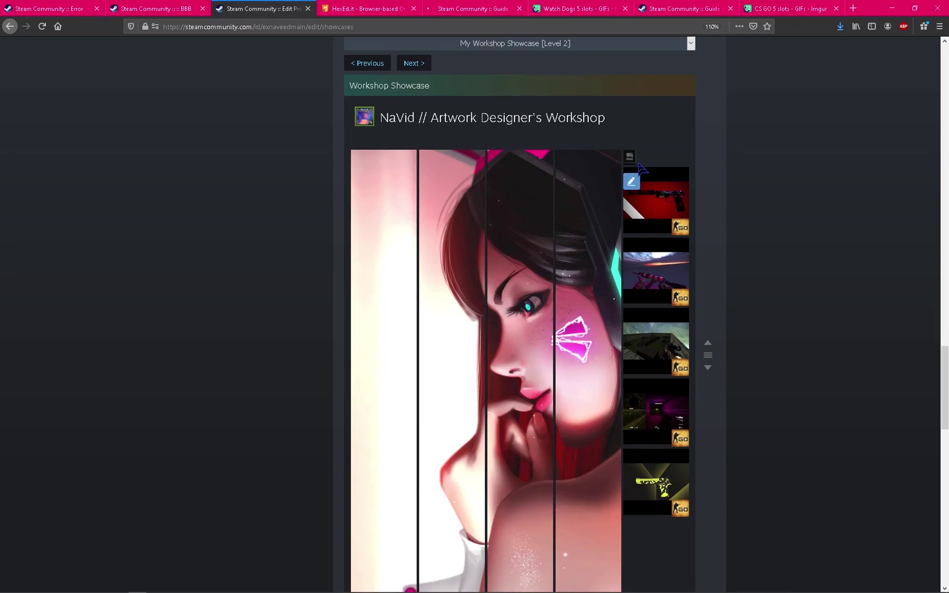
Scroll through the Edit Profile page to review the completed Workshop Showcase portrait
scroll(641, 172, "down", 7)
scroll(648, 176, "up", 5)
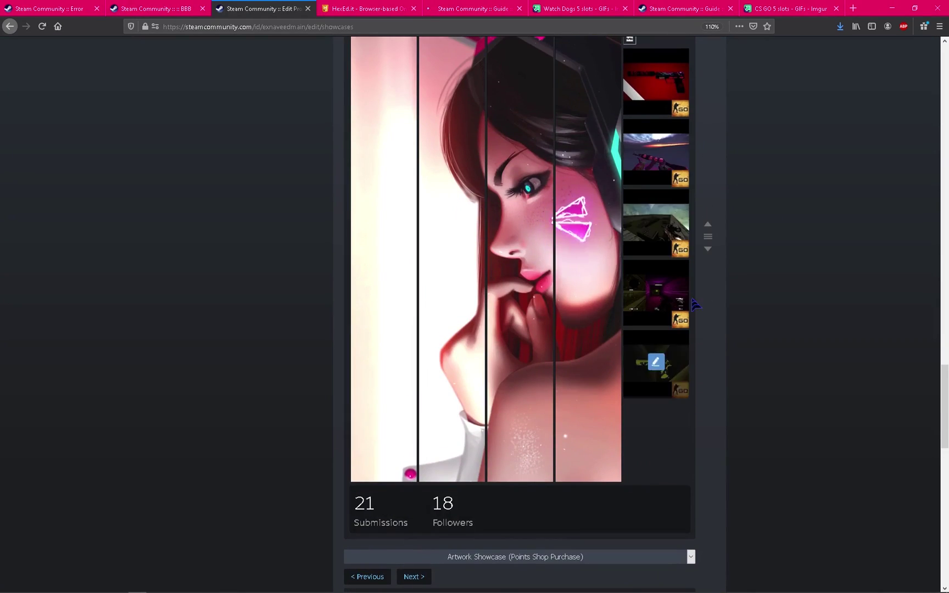
scroll(692, 278, "down", 3)
scroll(691, 280, "up", 6)
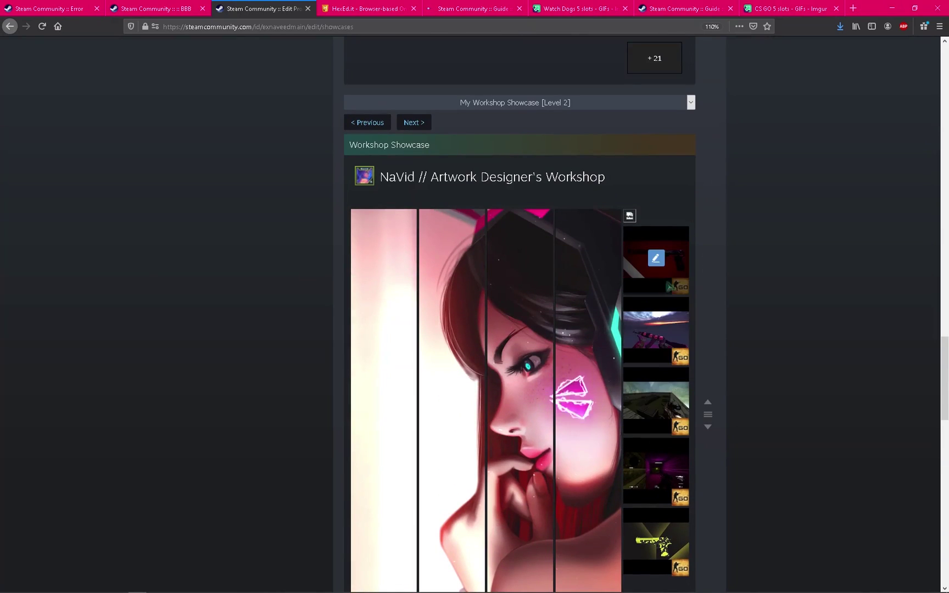
scroll(650, 458, "down", 2)
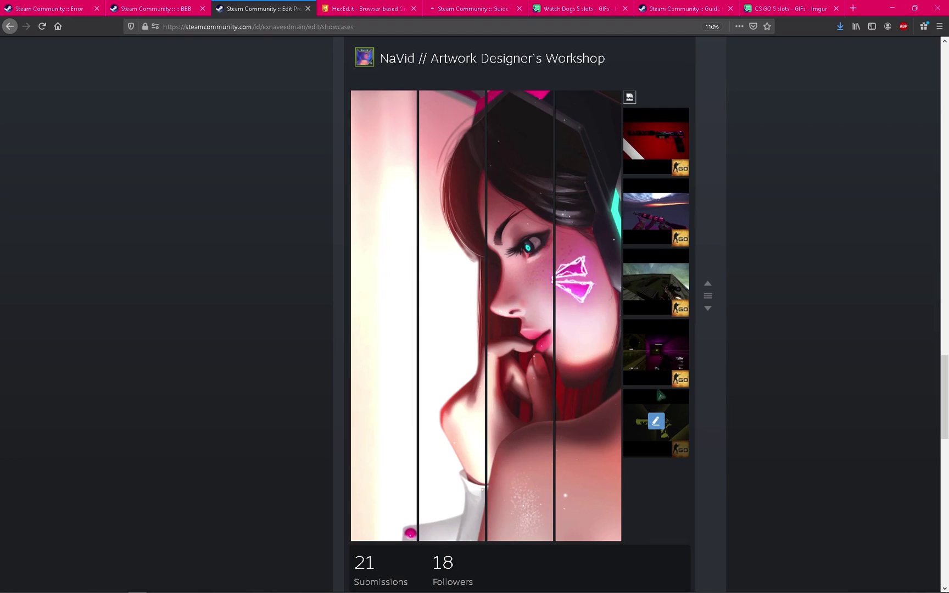
scroll(725, 494, "down", 15)
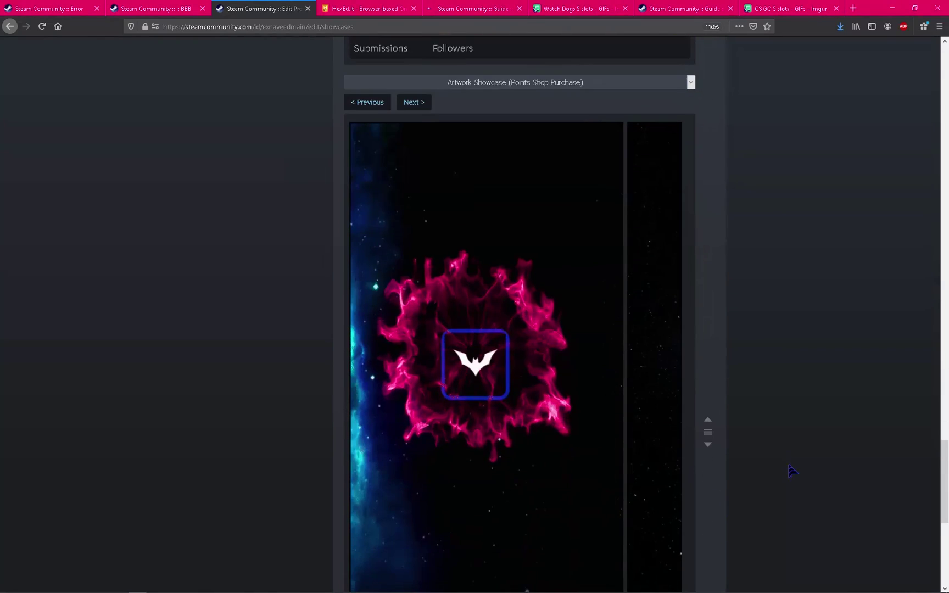
scroll(794, 471, "down", 1)
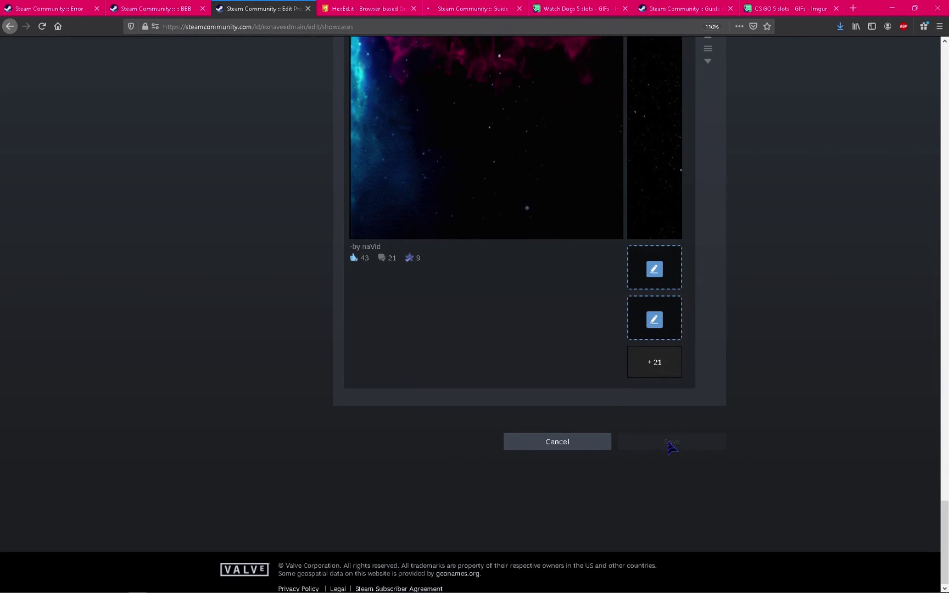
scroll(832, 479, "up", 20)
scroll(747, 536, "down", 7)
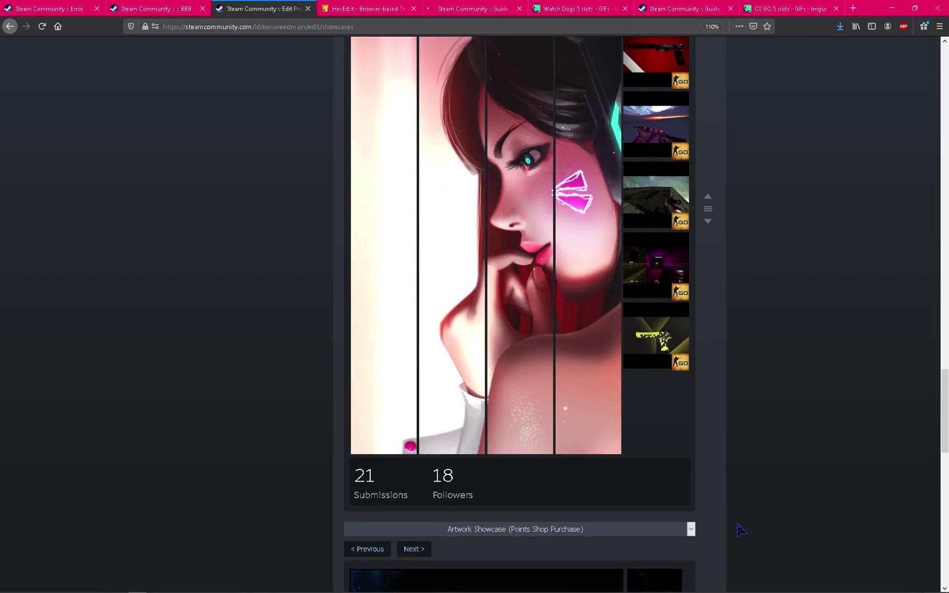
scroll(742, 530, "up", 20)
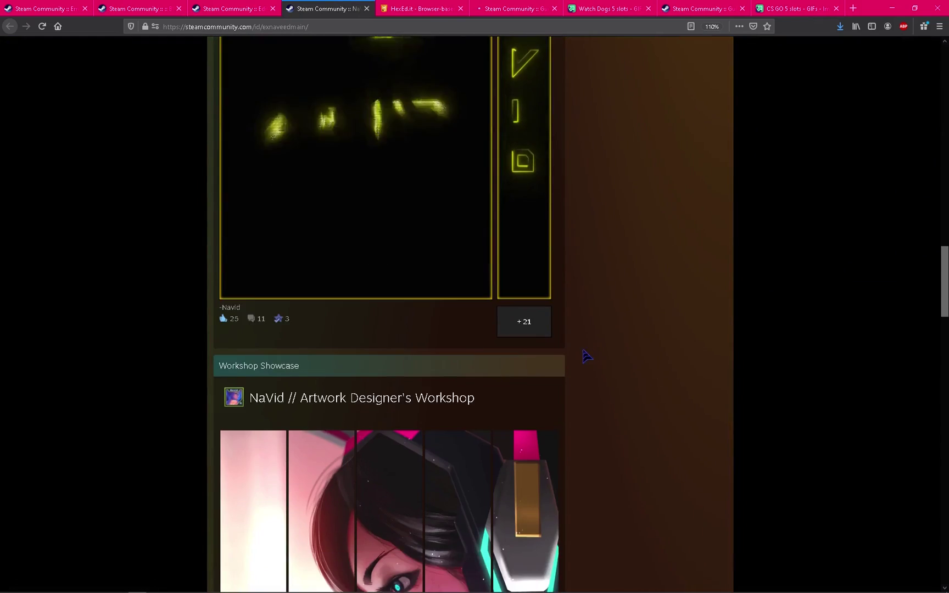
scroll(586, 330, "up", 10)
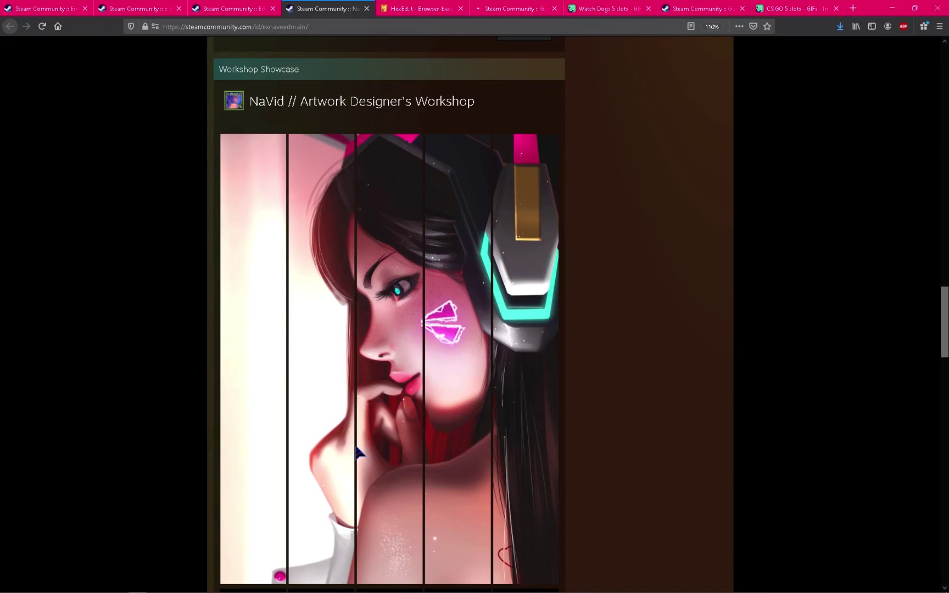
scroll(512, 451, "up", 15)
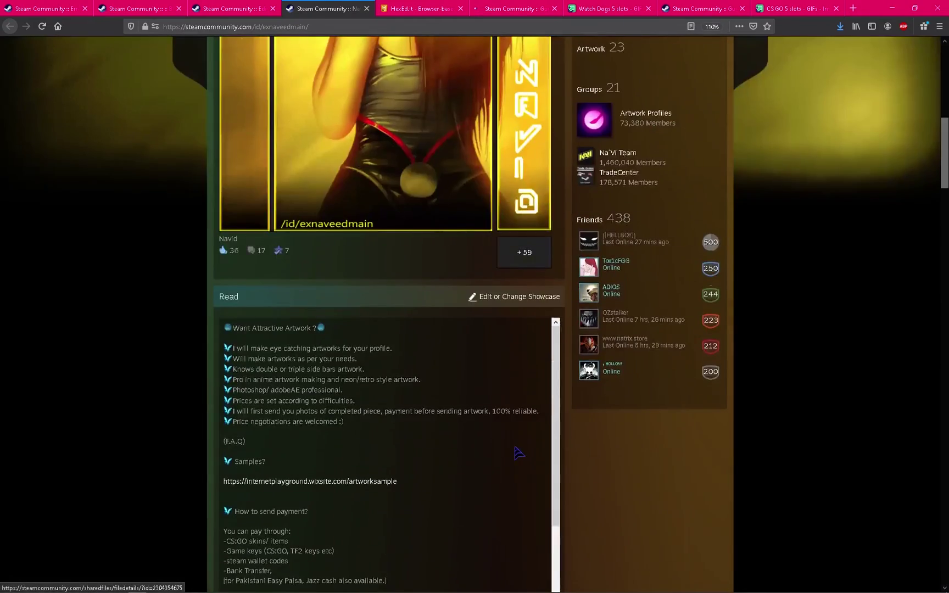
scroll(516, 446, "down", 3)
scroll(516, 445, "up", 5)
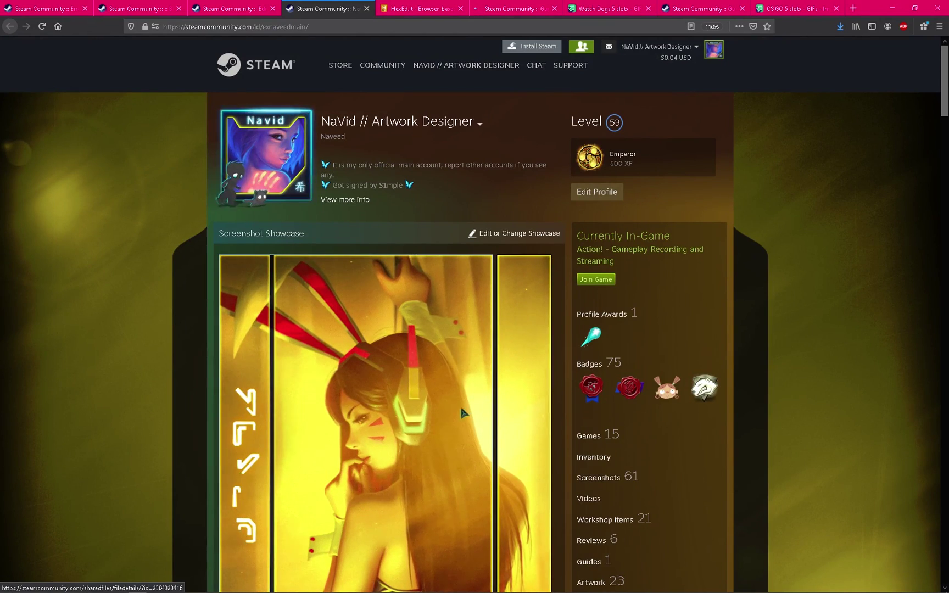
scroll(560, 421, "down", 3)
scroll(560, 421, "down", 20)
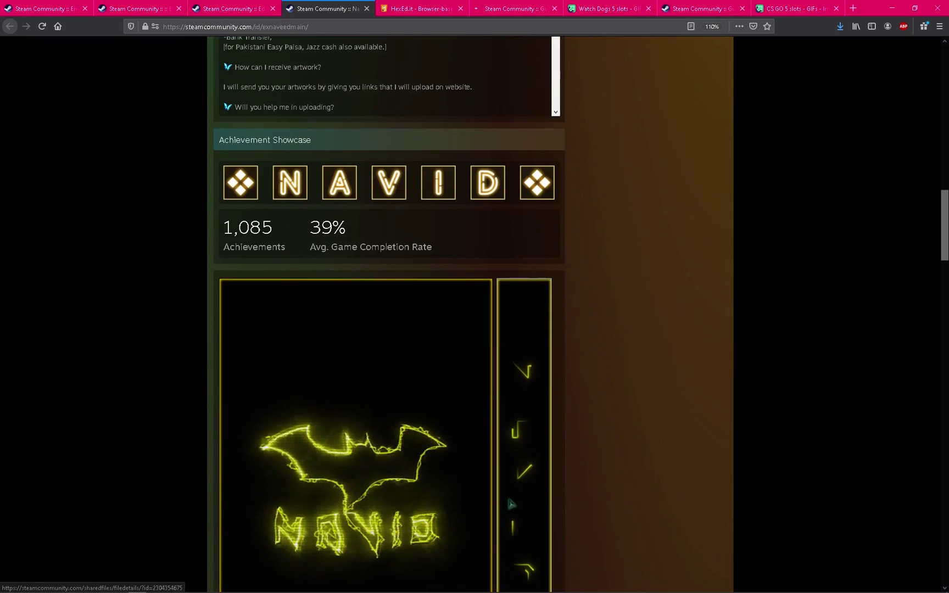
scroll(512, 504, "down", 15)
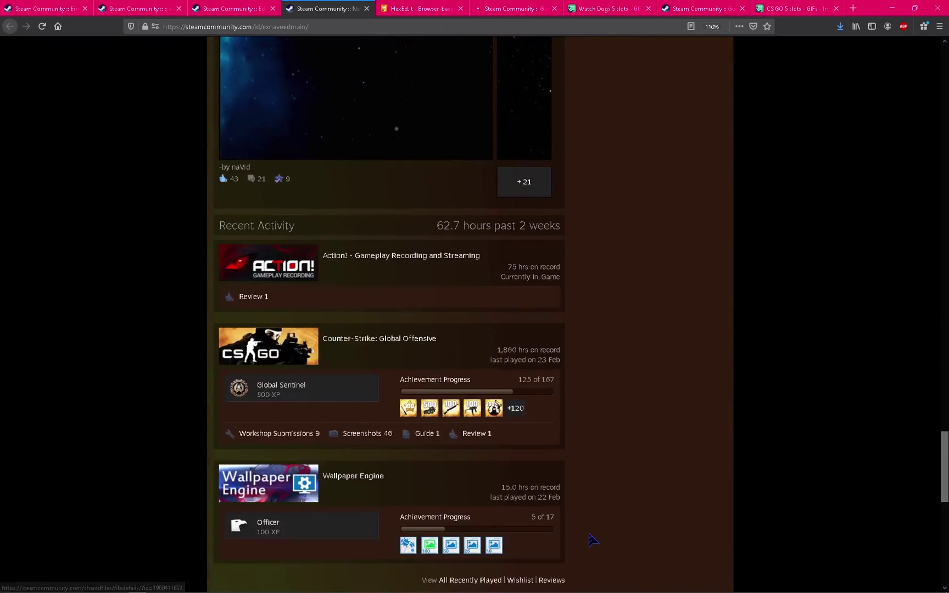